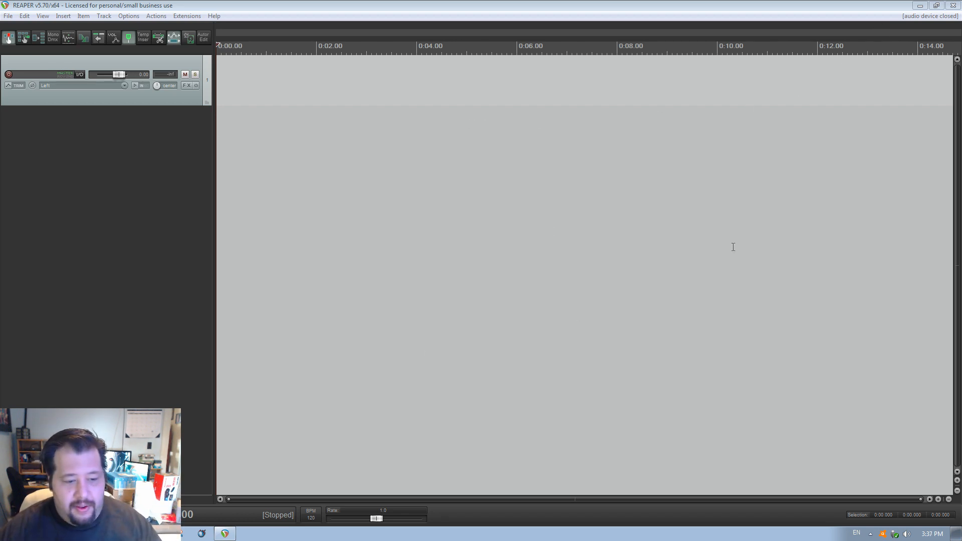
Clear the desktop, launch REAPER again, and delete the empty track from the project.
left_click(920, 5)
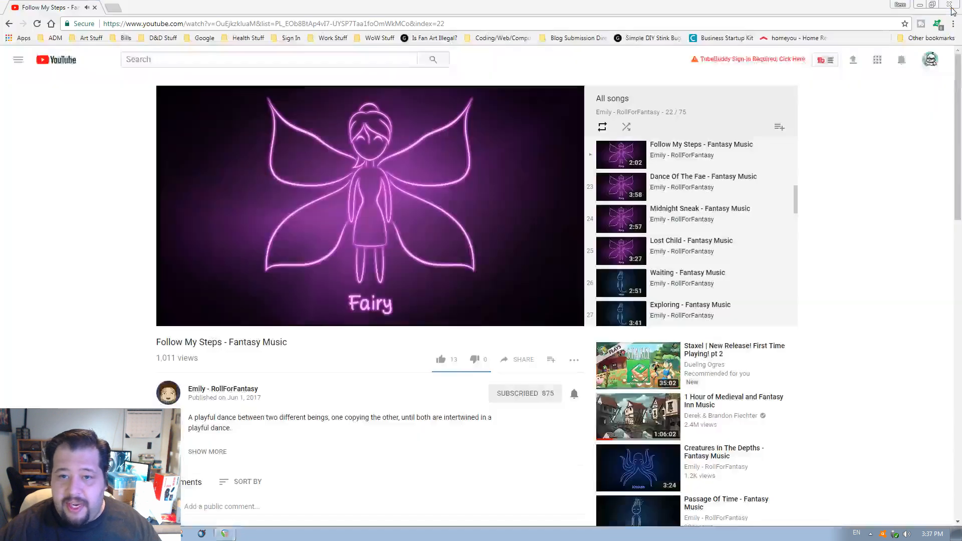
left_click(921, 6)
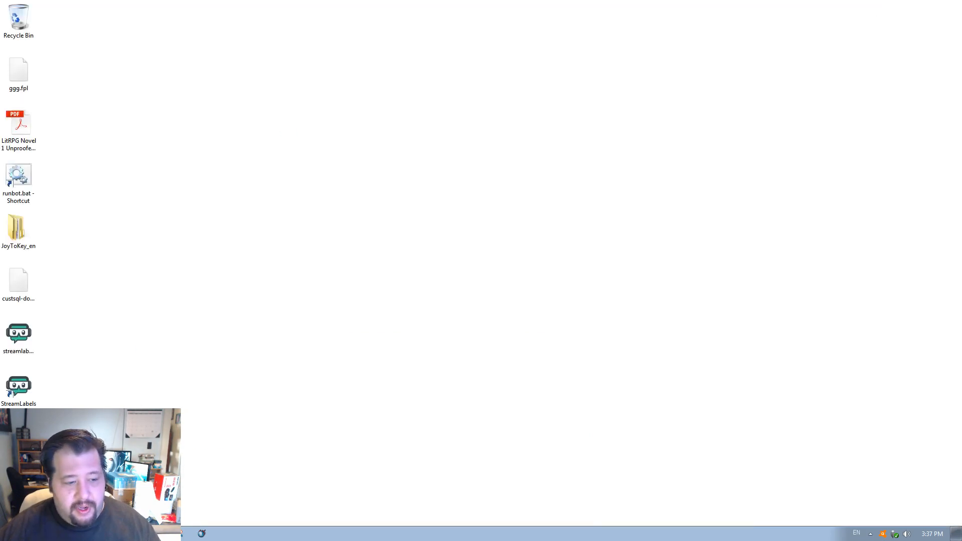
left_click(13, 533)
left_click(59, 403)
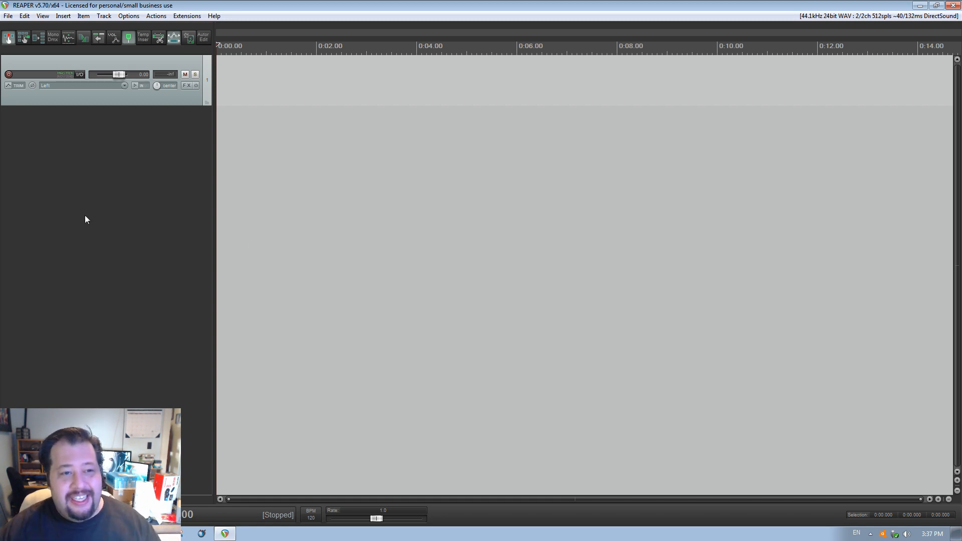
left_click(122, 92)
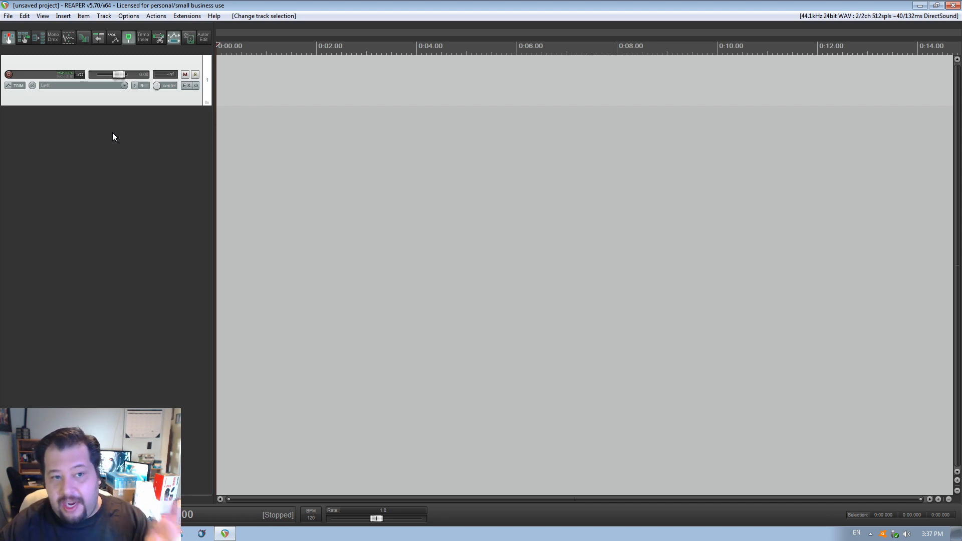
key("Delete")
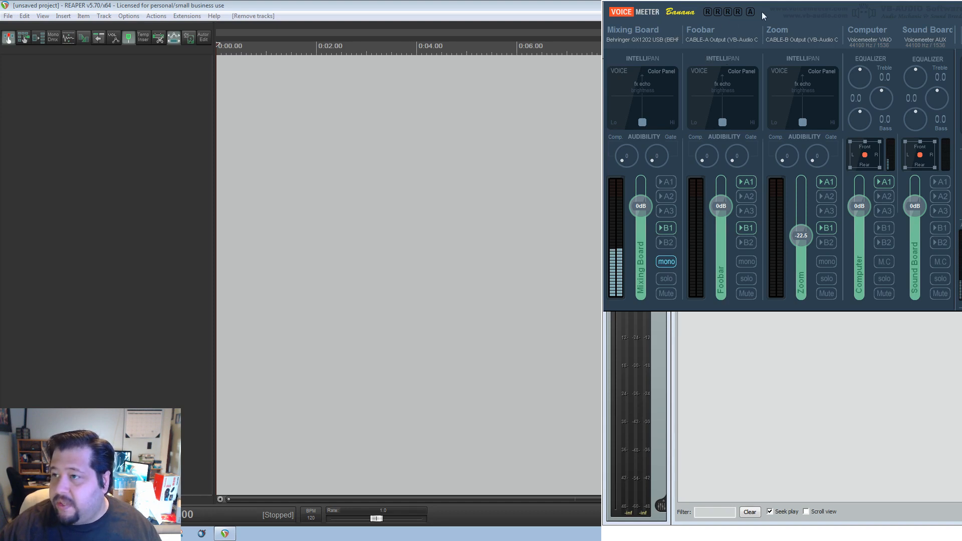
Review the recorder options in VoiceMeeter Banana, including arming, target directory and file type, close them and return to REAPER.
mouse_move(798, 10)
left_mouse_down()
mouse_move(637, 35)
mouse_move(778, 44)
mouse_move(805, 19)
left_mouse_up()
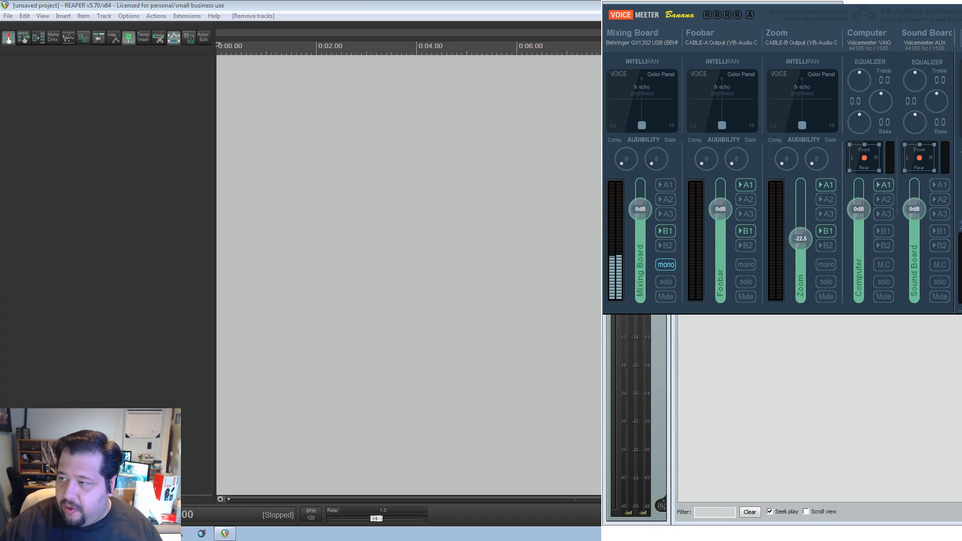
right_click(961, 96)
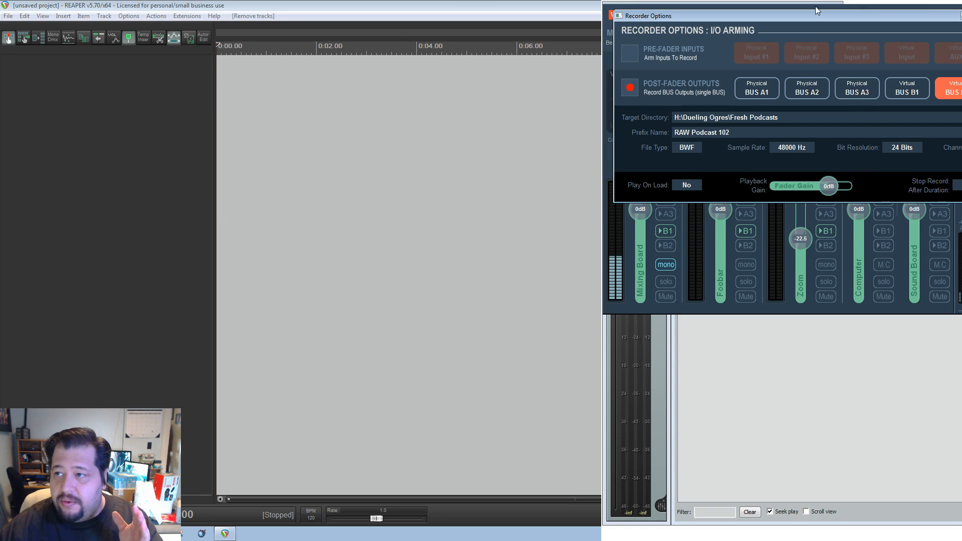
left_click_drag(815, 16, 811, 320)
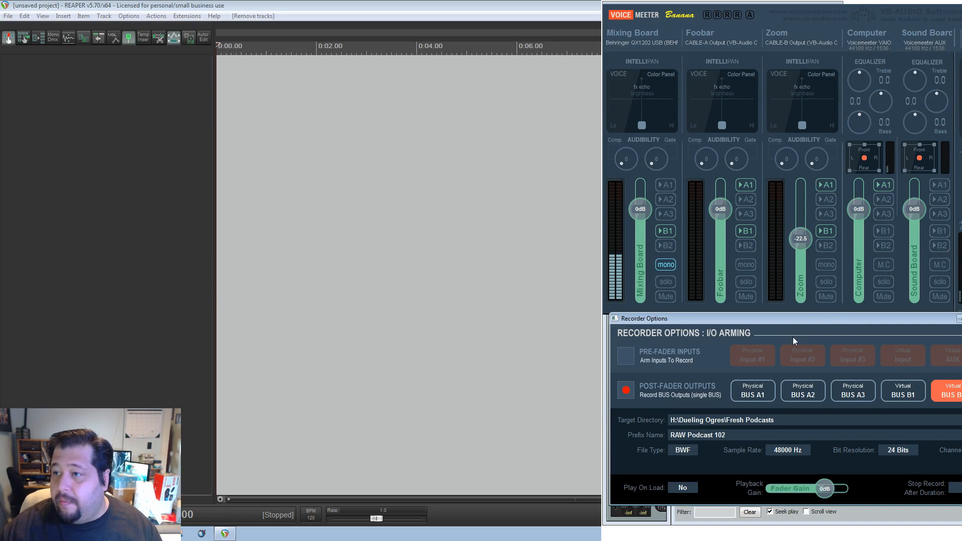
left_click_drag(800, 92, 797, 62)
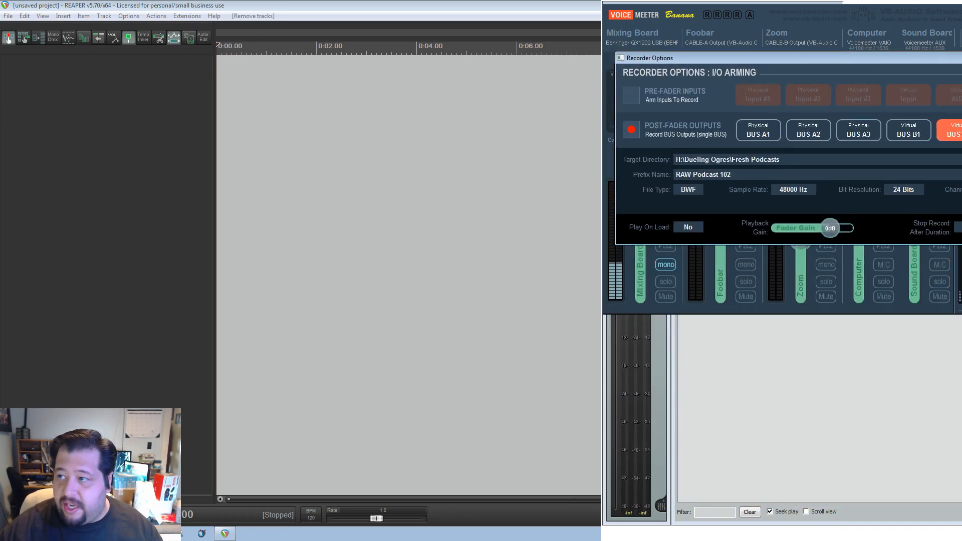
left_click(961, 58)
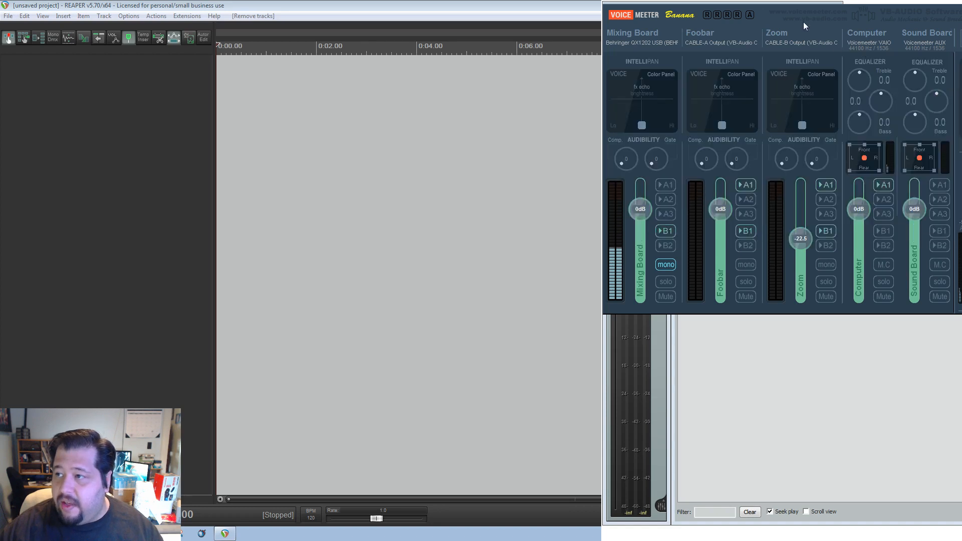
left_click(584, 5)
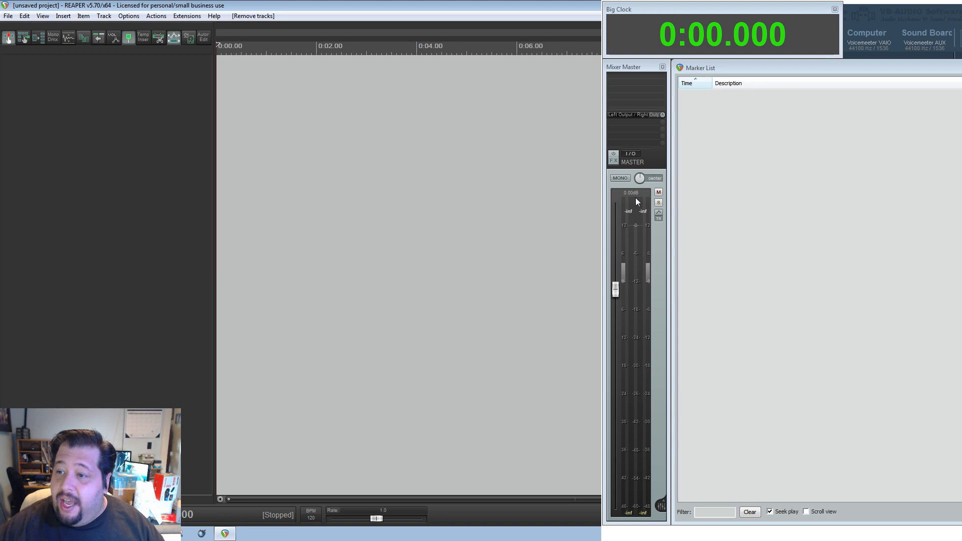
Try lowering the master volume fader and reset it to 0.00 dB.
mouse_move(616, 289)
left_mouse_down()
mouse_move(609, 350)
mouse_move(613, 288)
left_mouse_up()
double_click(613, 289)
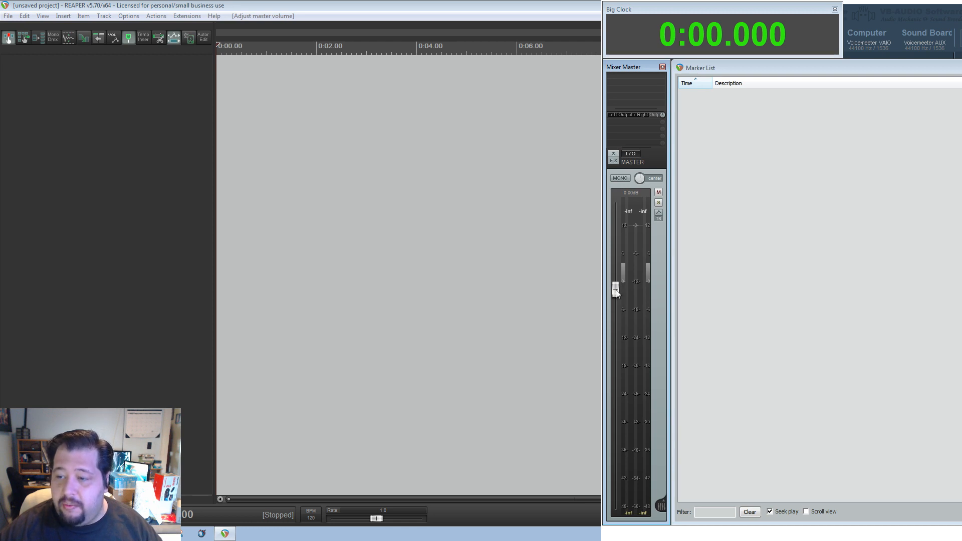
left_click_drag(616, 291, 616, 366)
double_click(616, 367)
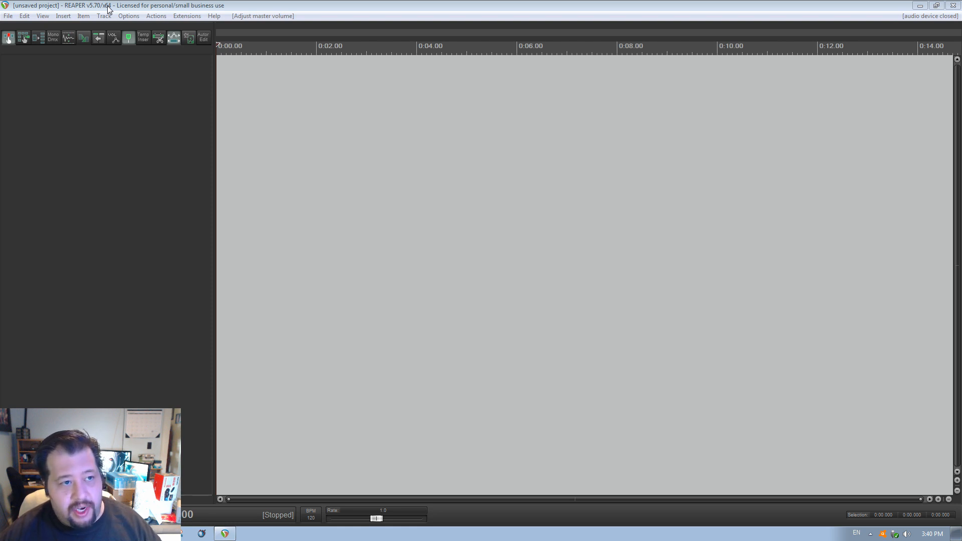
Insert a new empty track in the project and delete it again.
left_click(98, 181)
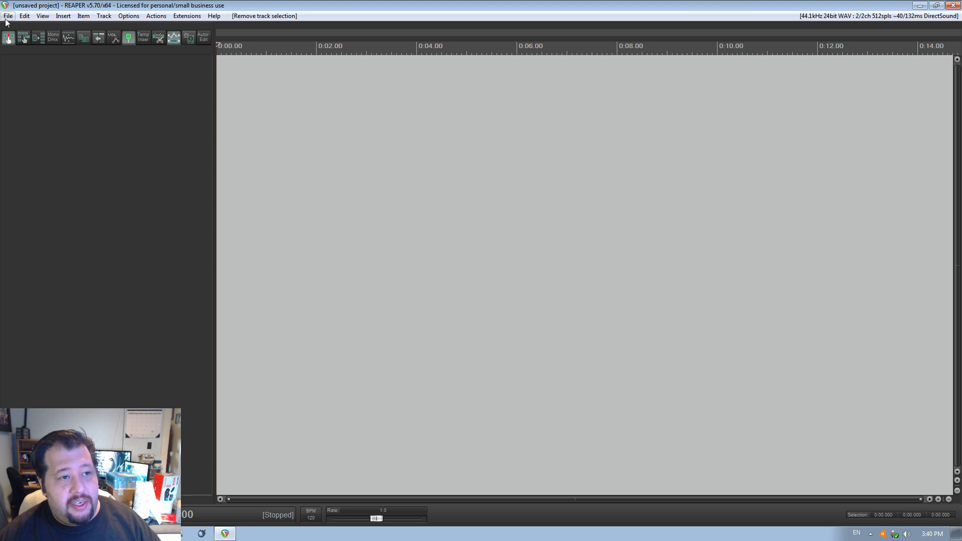
left_click(5, 19)
left_click(73, 277)
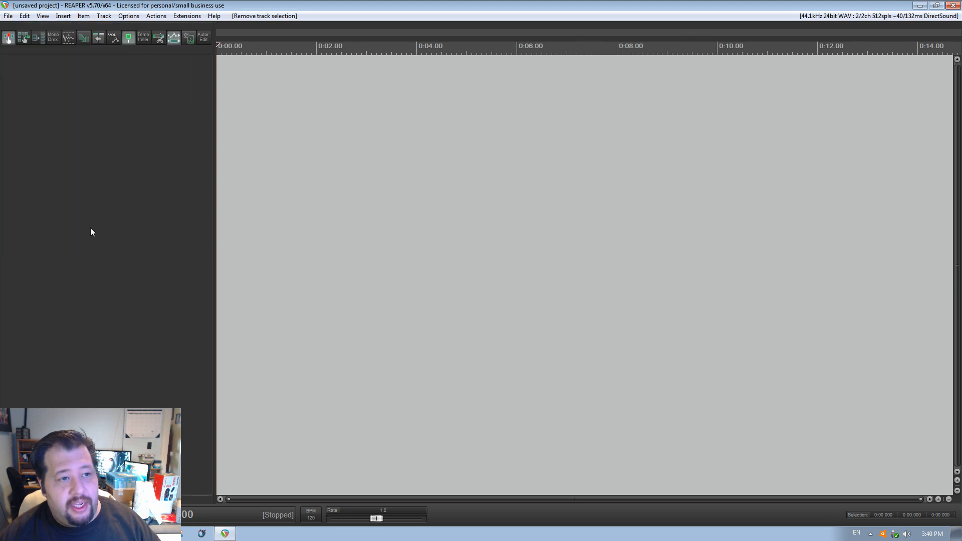
right_click(110, 105)
left_click(153, 106)
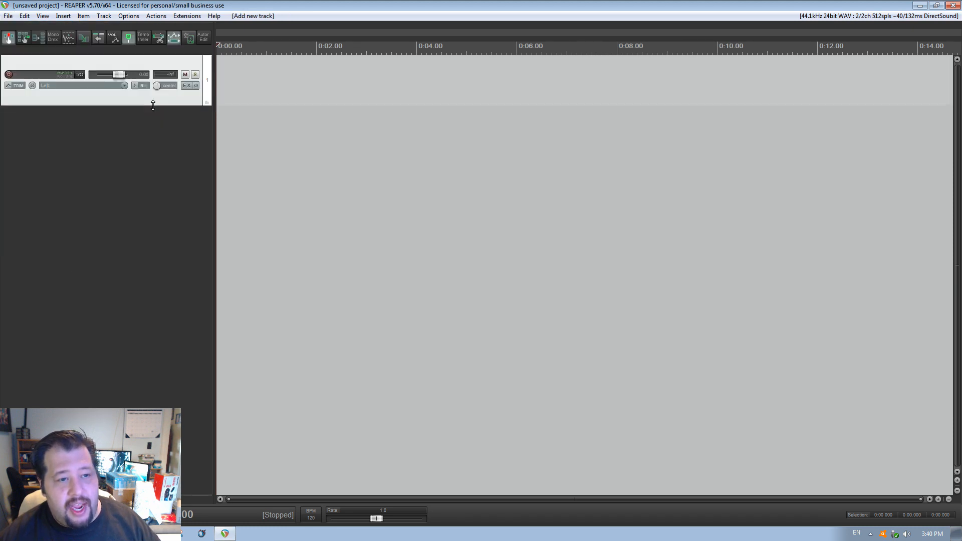
key("Delete")
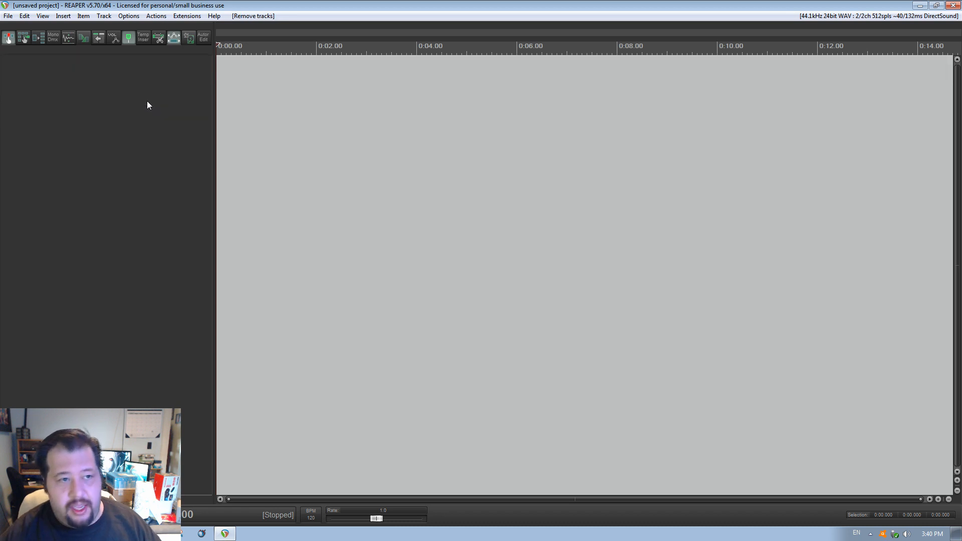
Import the media file RAW Podcast 140.wav from the Dueling Ogres\Podcast 140 folder into the project.
right_click(105, 85)
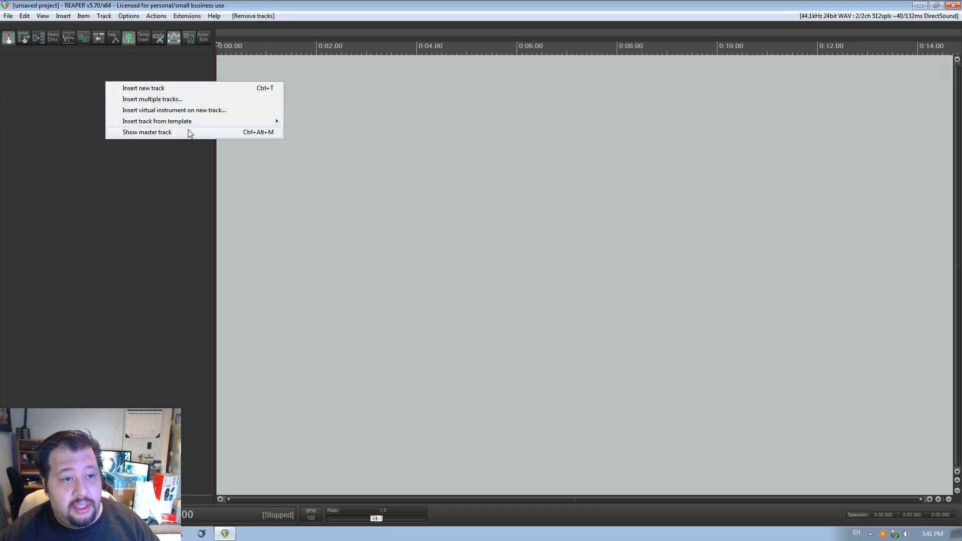
left_click(27, 17)
left_click(25, 17)
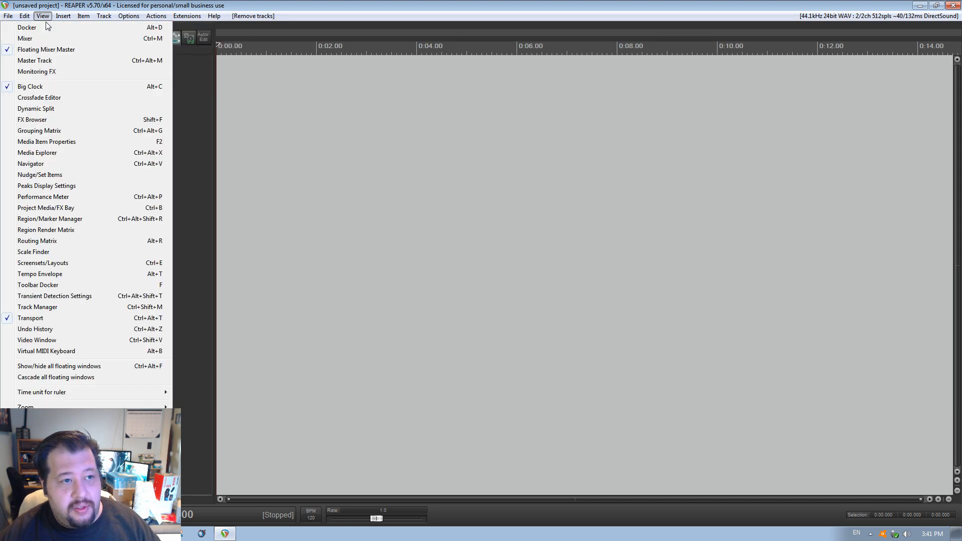
left_click(52, 26)
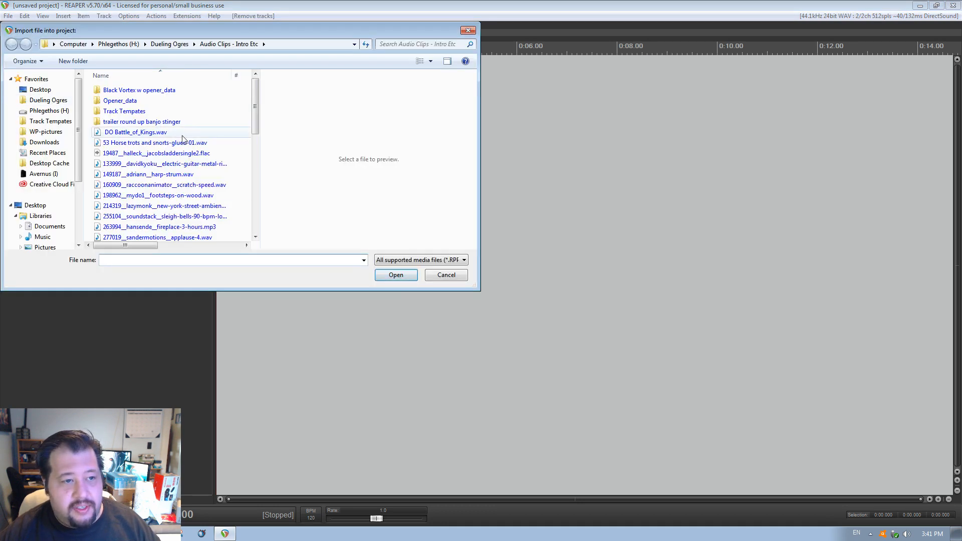
left_click(185, 43)
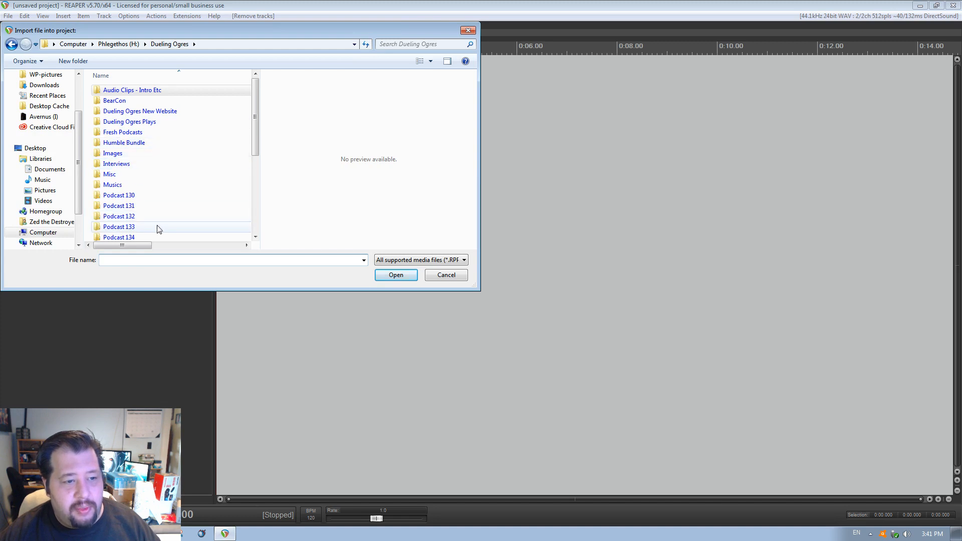
left_click_drag(253, 145, 248, 215)
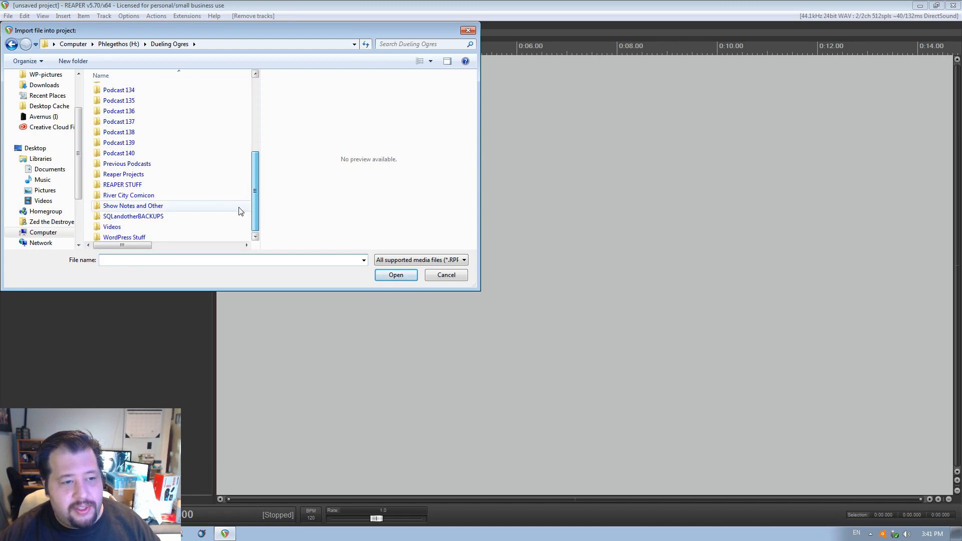
double_click(123, 157)
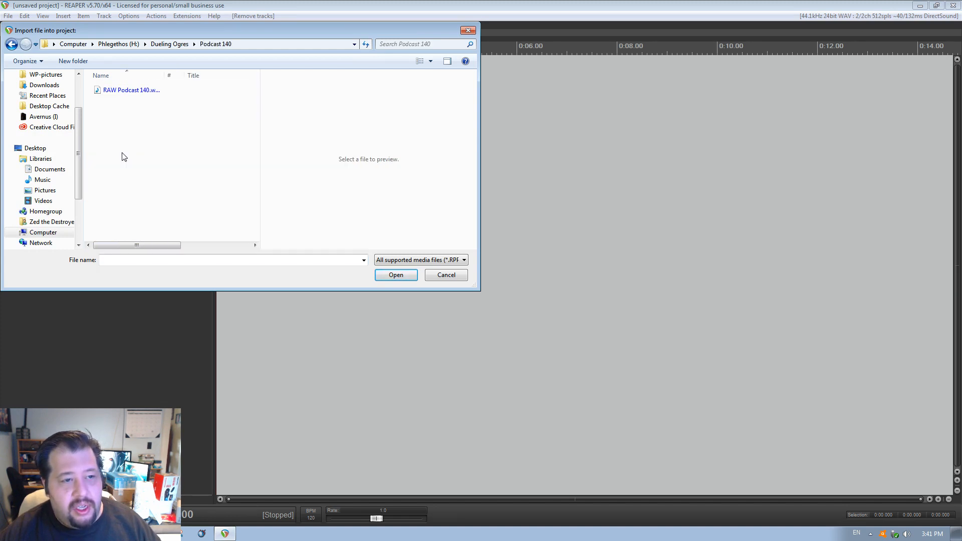
left_click(129, 94)
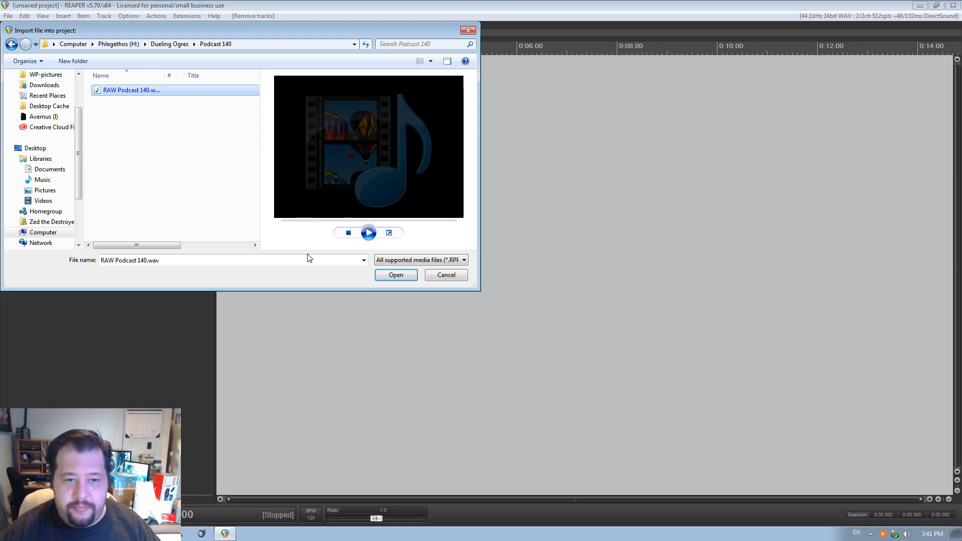
left_click(390, 277)
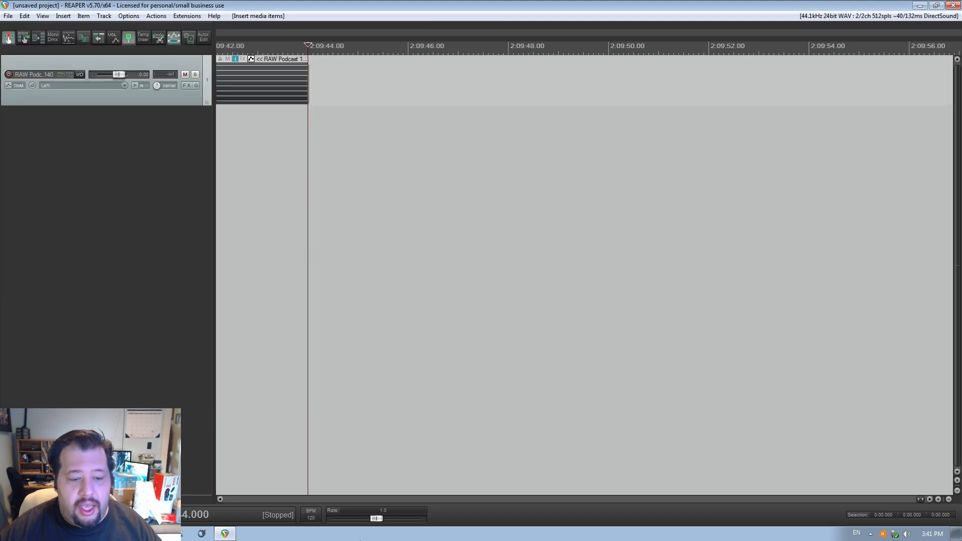
Examine the start of the RAW Podcast 140.wav item and its end at close range on the timeline.
left_click_drag(921, 500, 208, 450)
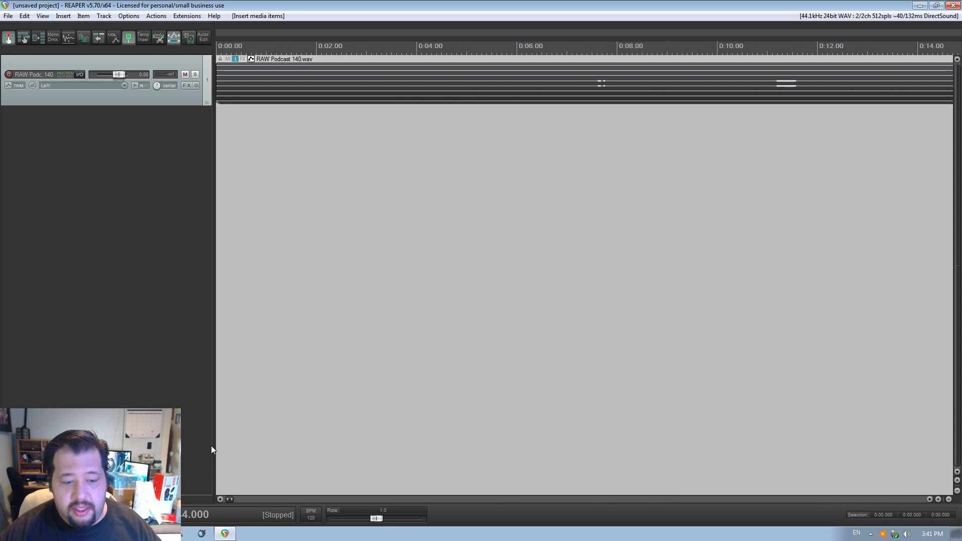
key("End")
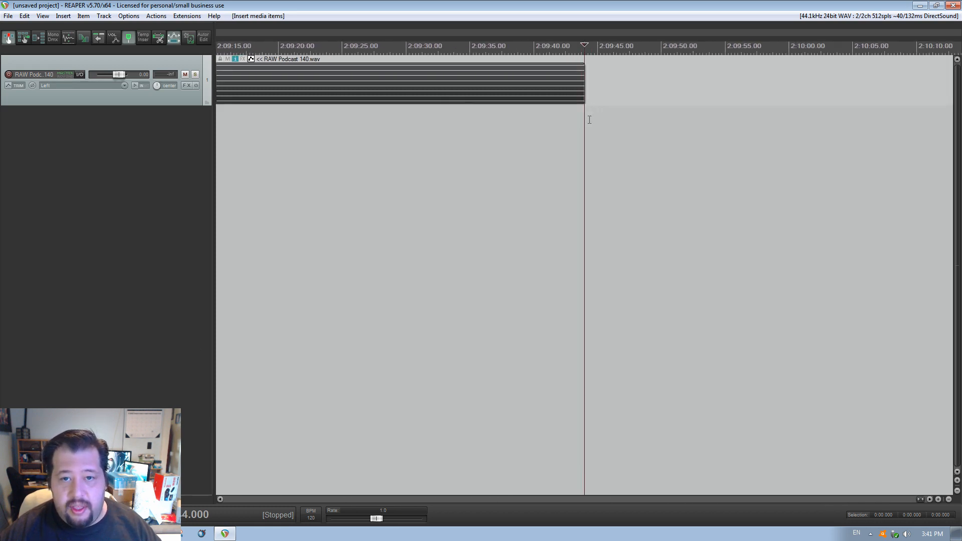
scroll(584, 116, "up", 3)
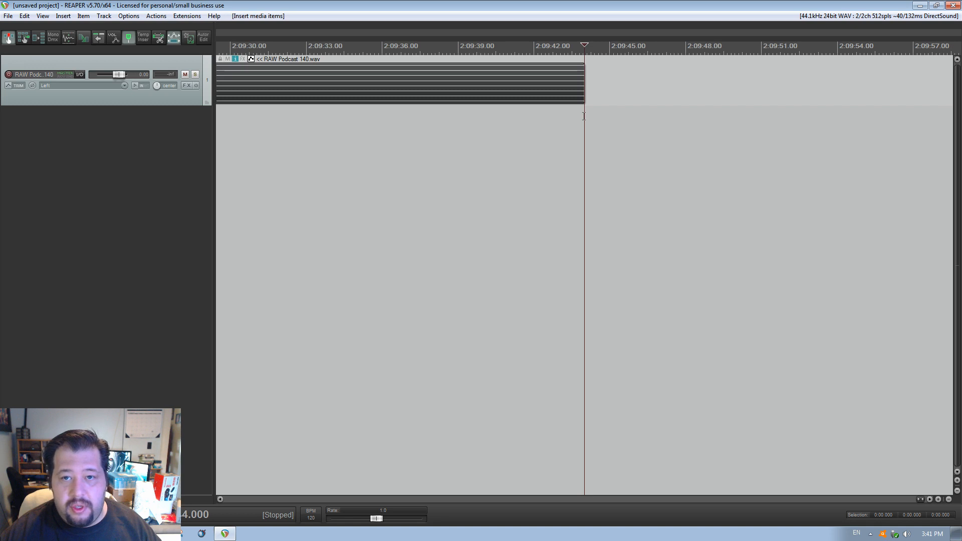
scroll(584, 117, "up", 10)
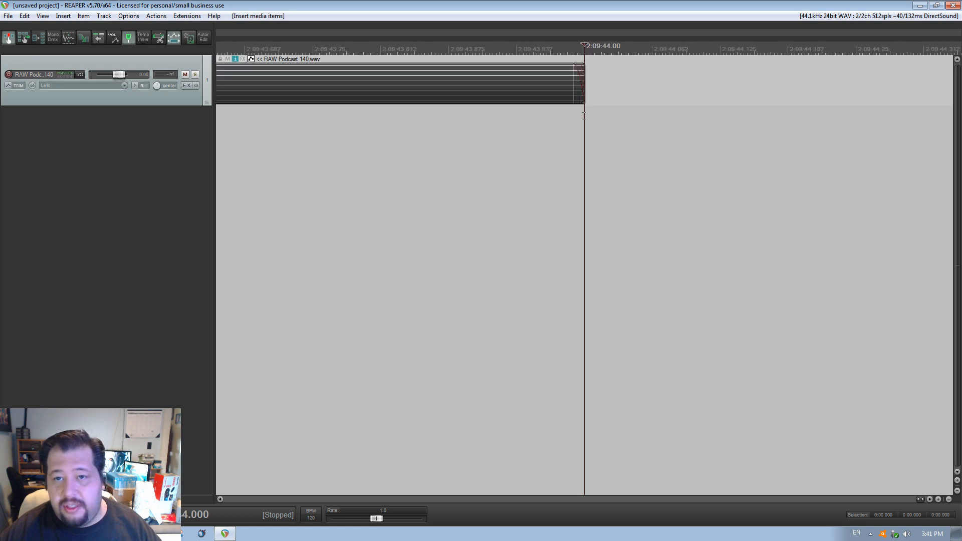
scroll(584, 116, "up", 5)
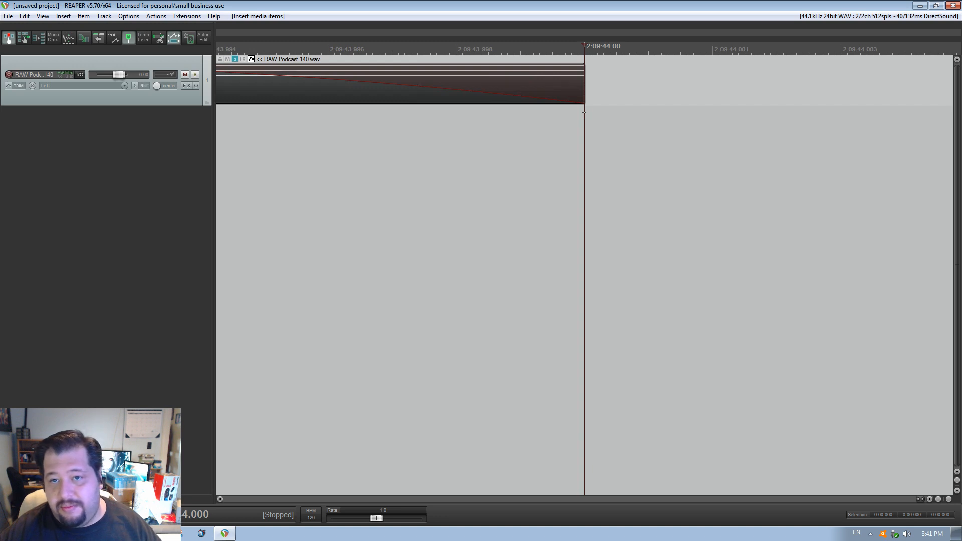
scroll(583, 116, "down", 6)
scroll(584, 116, "down", 6)
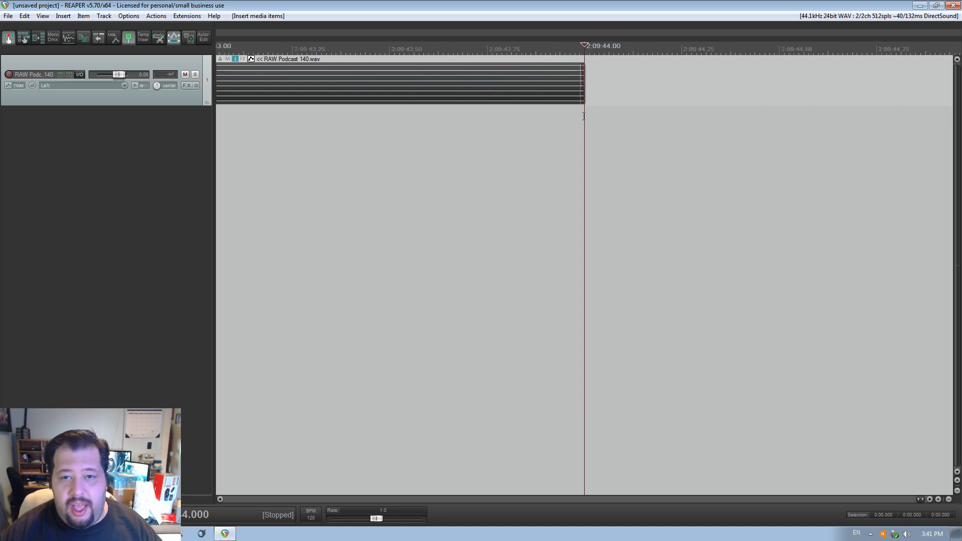
scroll(277, 155, "down", 5)
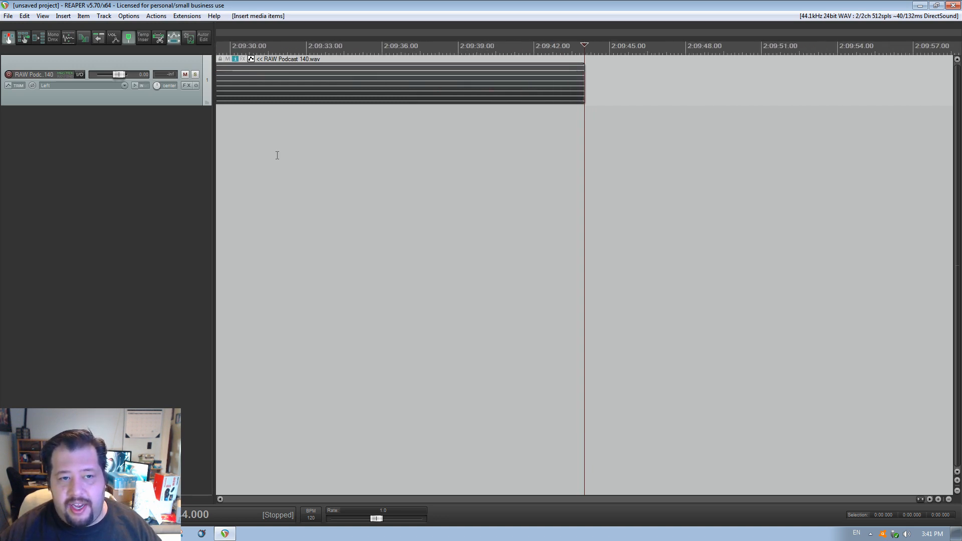
scroll(277, 155, "down", 1)
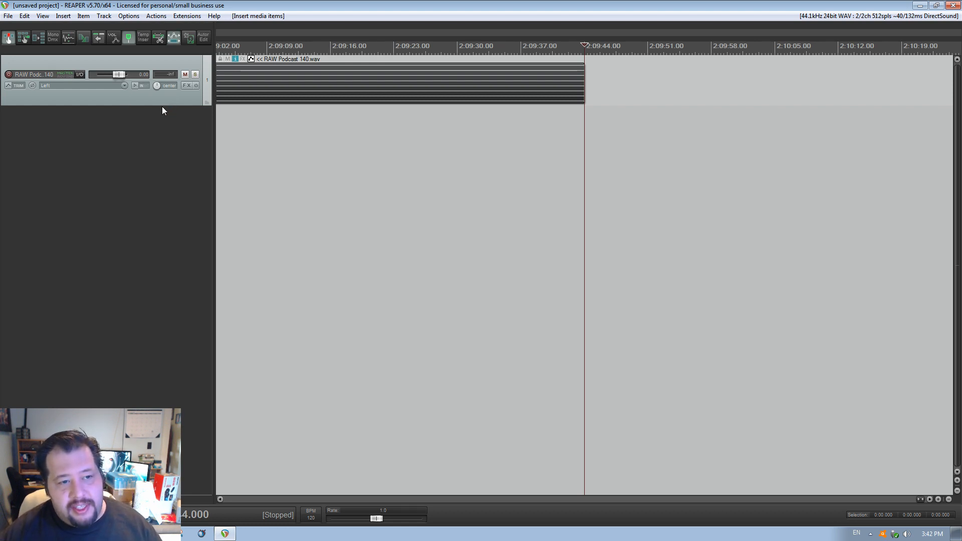
Enlarge the height of the RAW Podcast 140 track to about three fifths of the arrange area.
left_click_drag(160, 104, 331, 477)
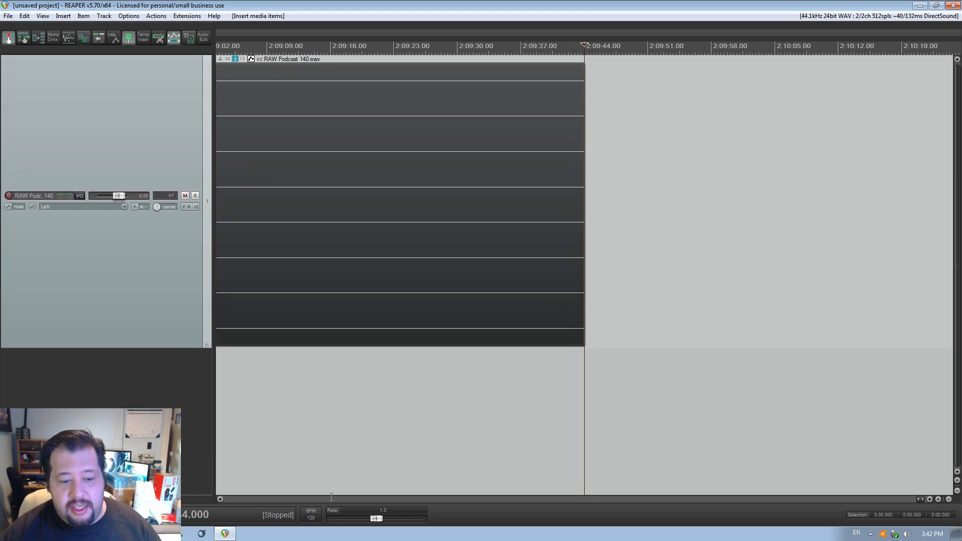
left_click(219, 499)
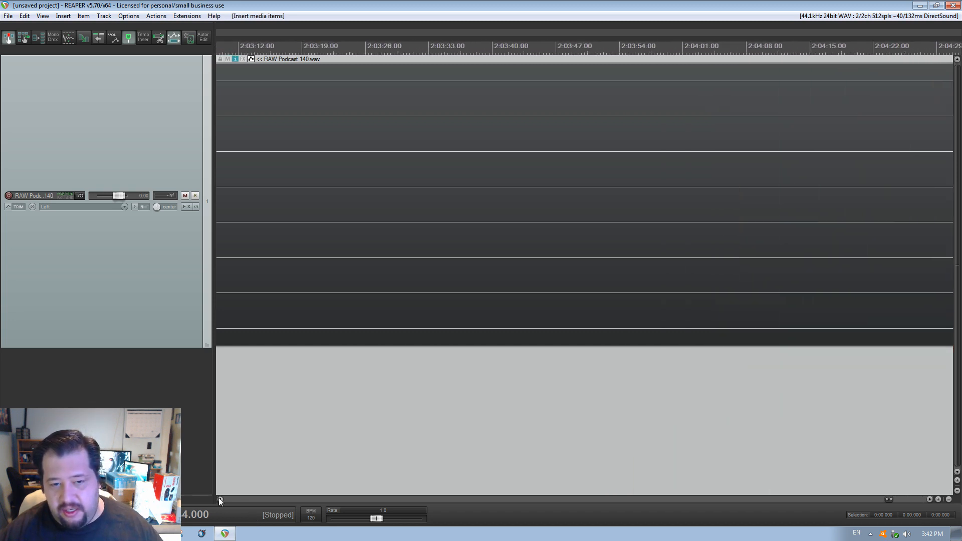
Reduce the height of the RAW Podcast 140 track to about one sixth of the arrange area.
left_click_drag(885, 499, 218, 459)
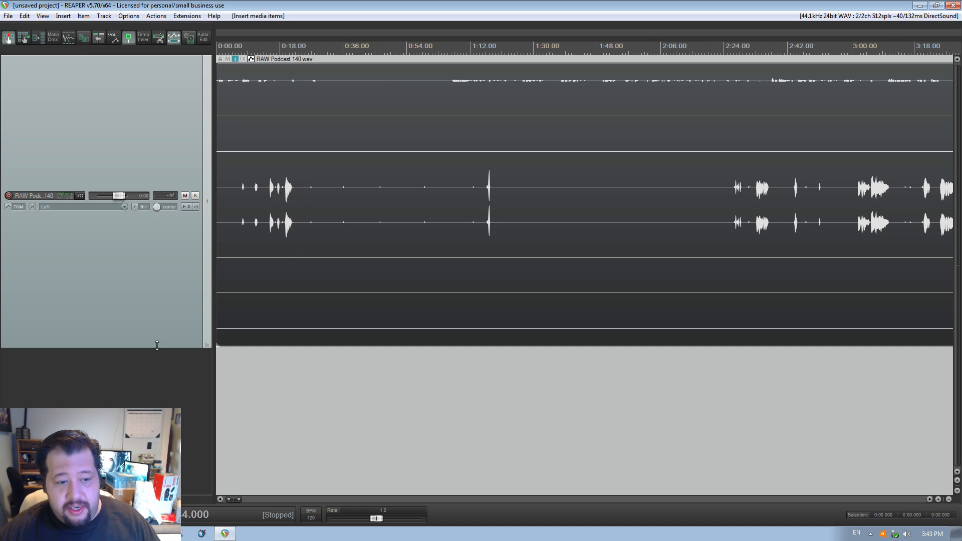
left_click_drag(157, 347, 151, 126)
left_click(156, 15)
left_click(122, 178)
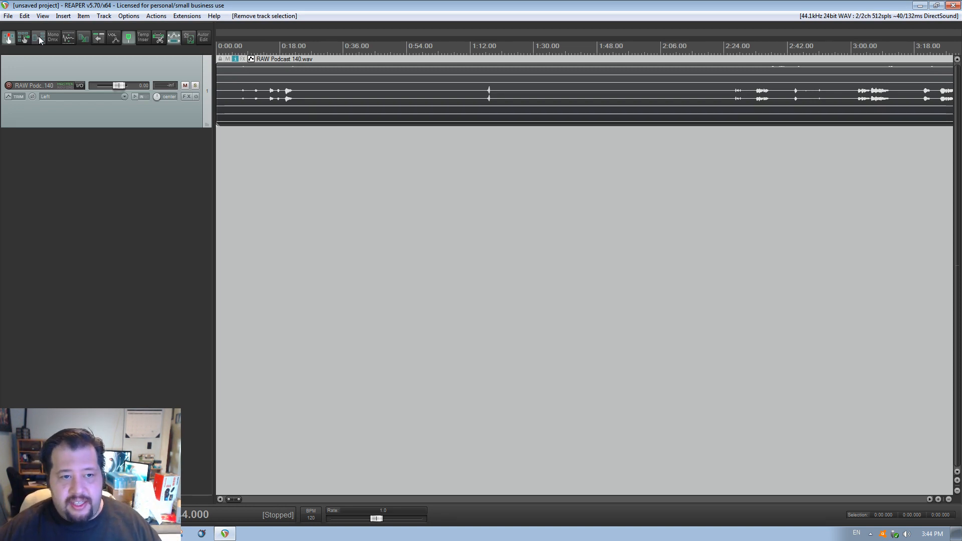
Explode the multichannel RAW Podcast 140.wav item into single-channel items on separate tracks.
left_click(184, 122)
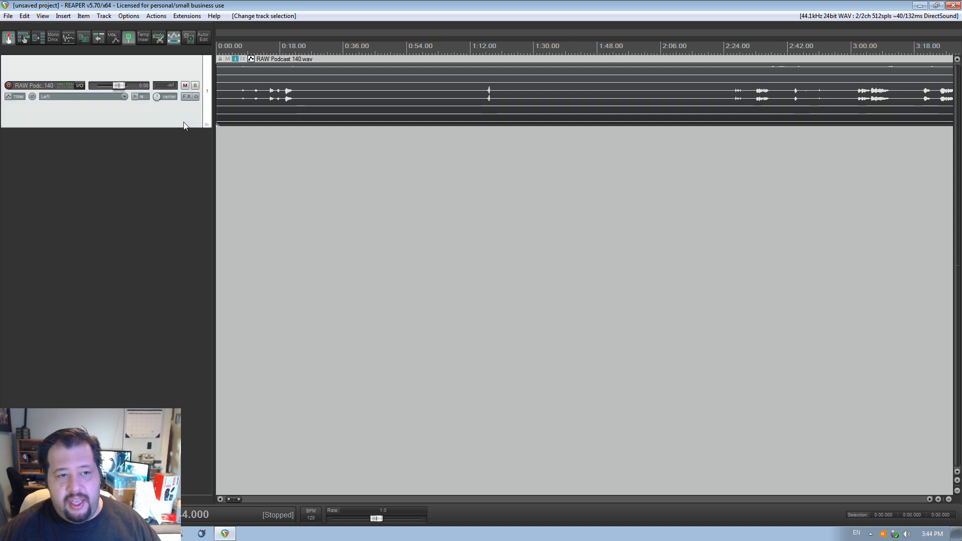
left_click(299, 111)
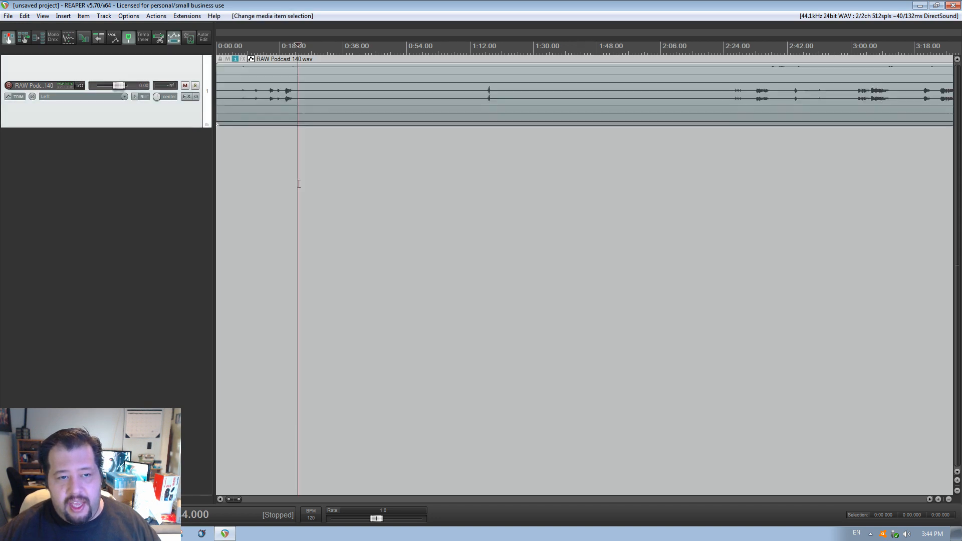
left_click(303, 97)
left_click(304, 175)
left_click(276, 97)
left_click(278, 190)
left_click(259, 99)
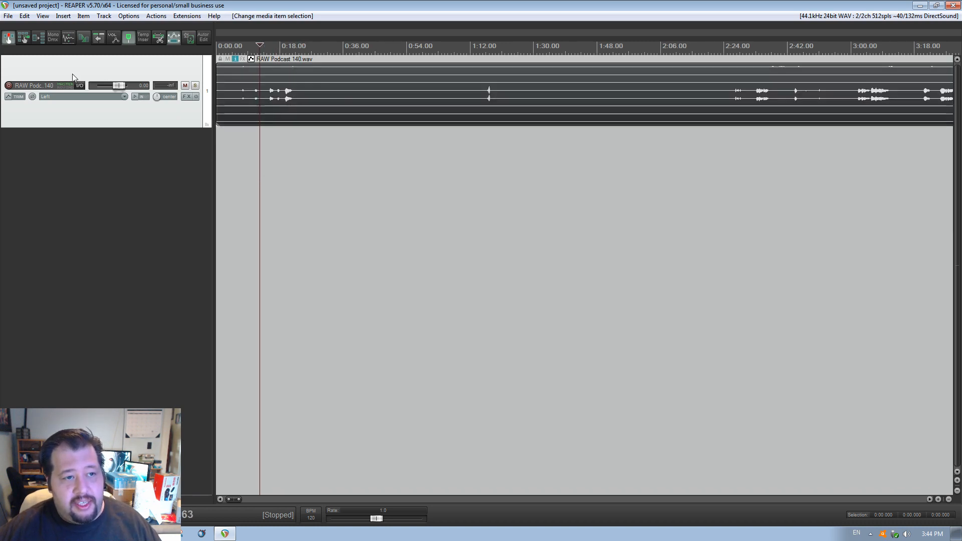
left_click(38, 39)
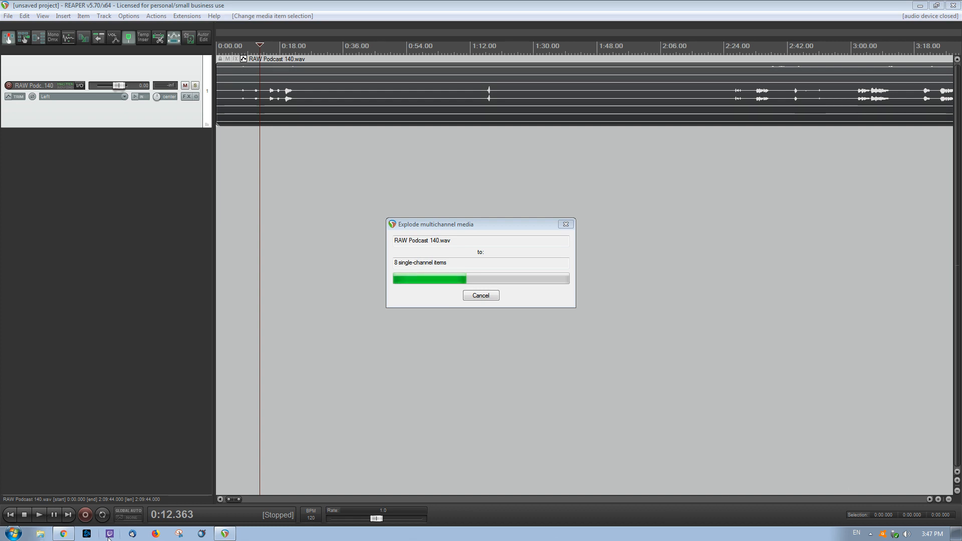
Switch to Chrome with the YouTube music playlist and move its window off this monitor.
left_click(64, 534)
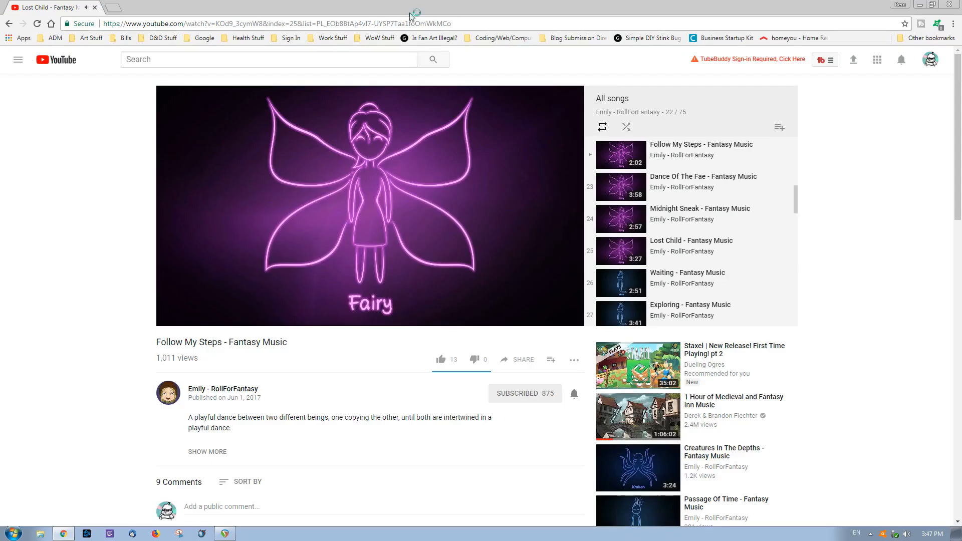
left_click_drag(412, 14, 961, 52)
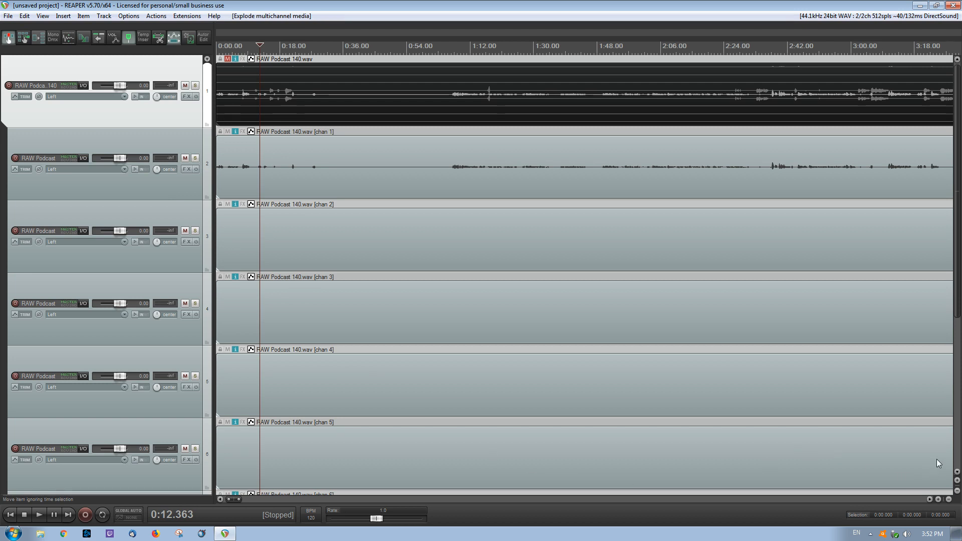
Exit the Blizzard game launcher that is running in the background.
left_click(870, 534)
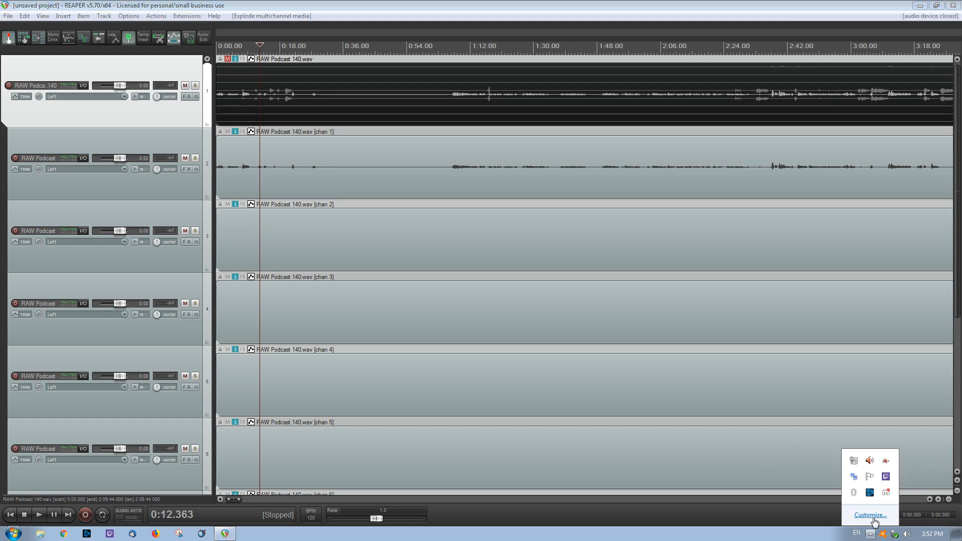
right_click(874, 493)
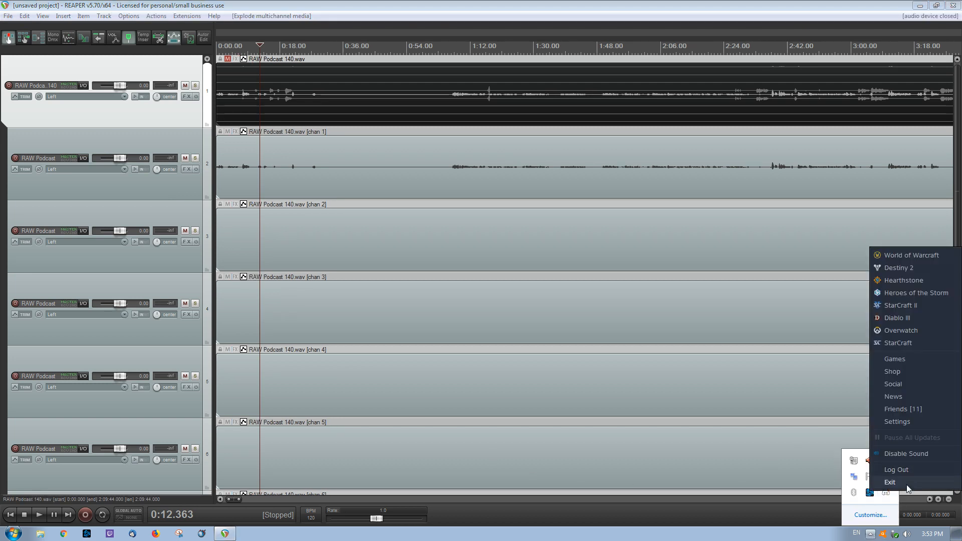
left_click(907, 484)
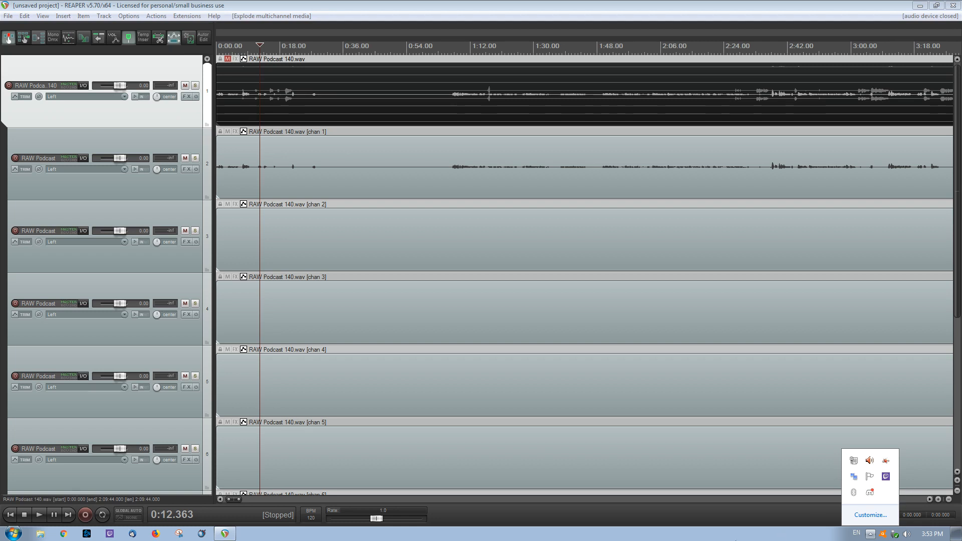
left_click(824, 531)
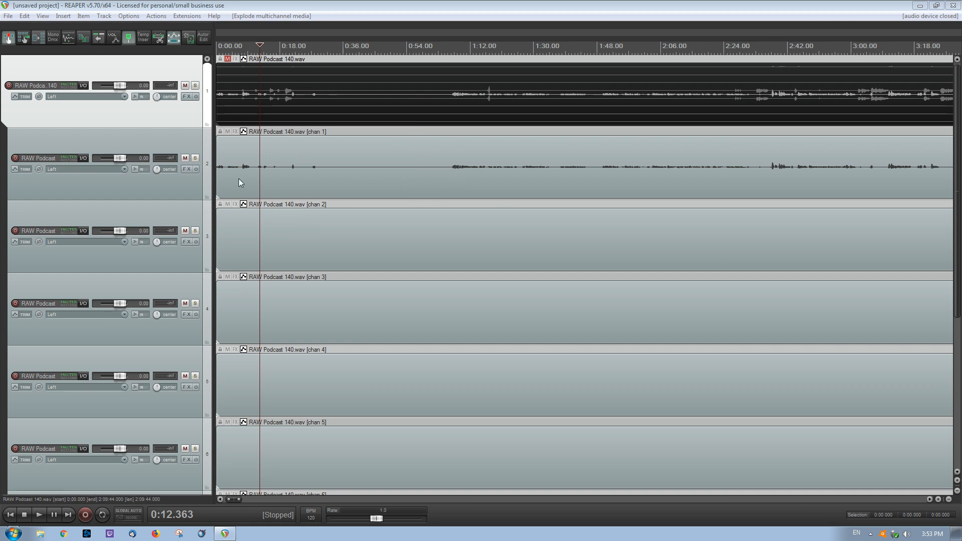
Move the chan 1 and chan 4 tracks out of the folder, placing them above the RAW Podcast 140 parent track.
left_click(152, 191)
left_click_drag(151, 75, 152, 69)
scroll(162, 205, "down", 1)
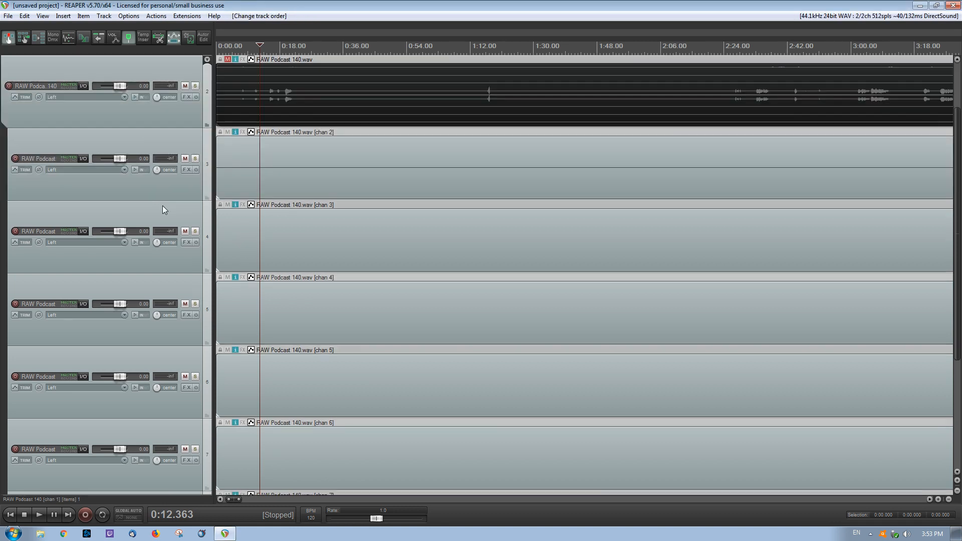
scroll(378, 277, "down", 2)
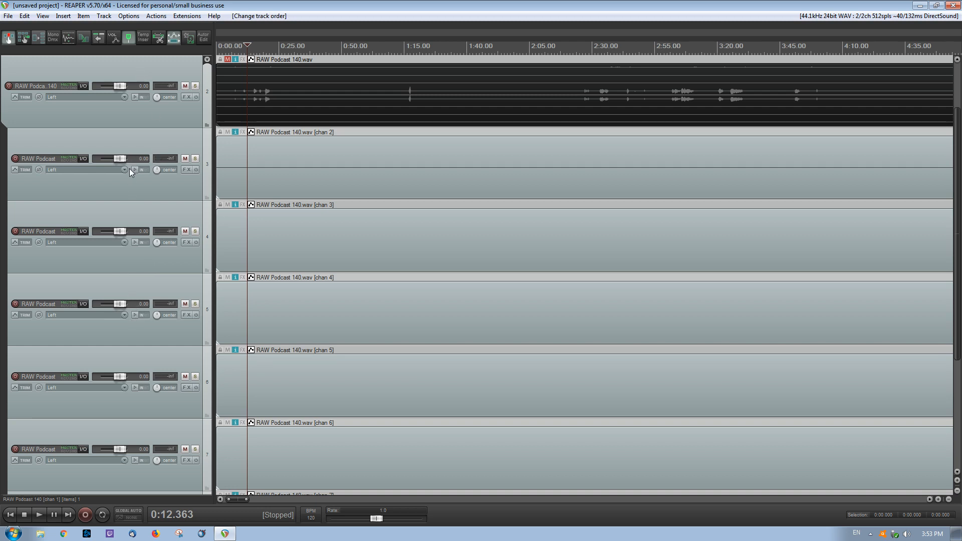
left_click_drag(142, 331, 140, 64)
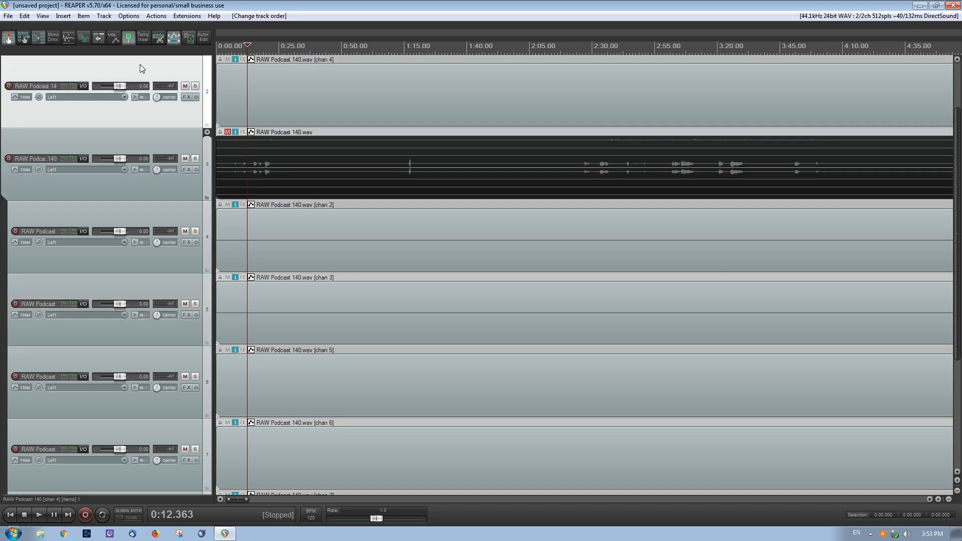
Delete the chan 2, chan 3 and chan 5 tracks from the RAW Podcast 140 folder.
scroll(144, 248, "down", 4)
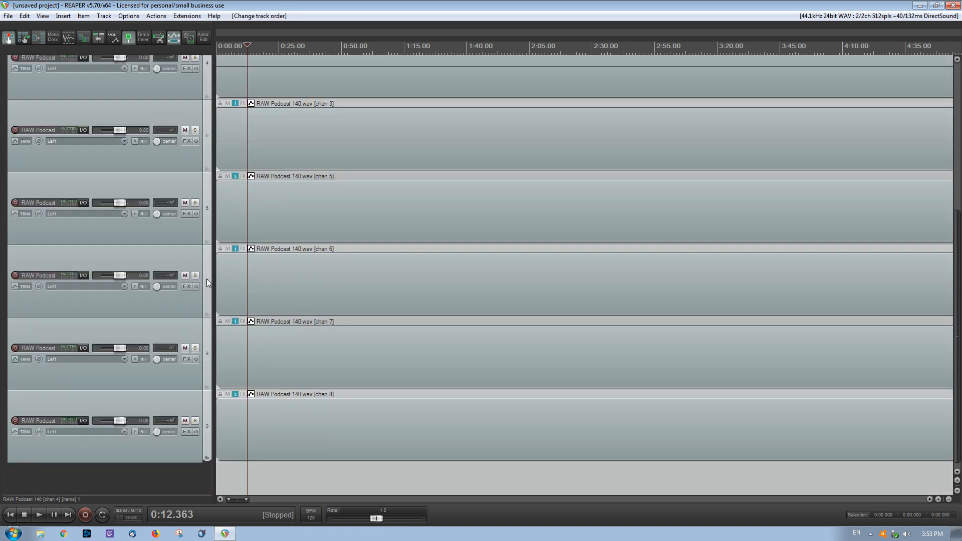
scroll(381, 452, "down", 10)
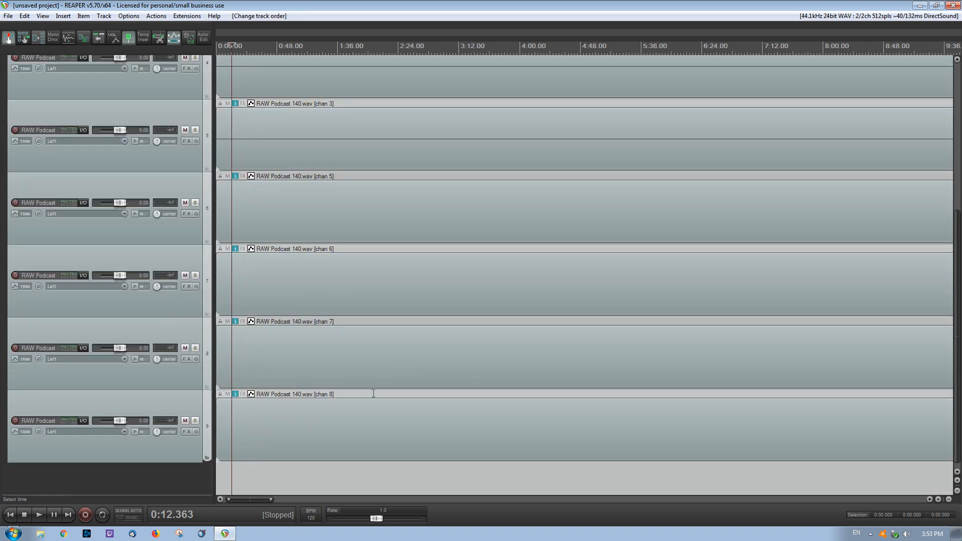
scroll(375, 392, "up", 1)
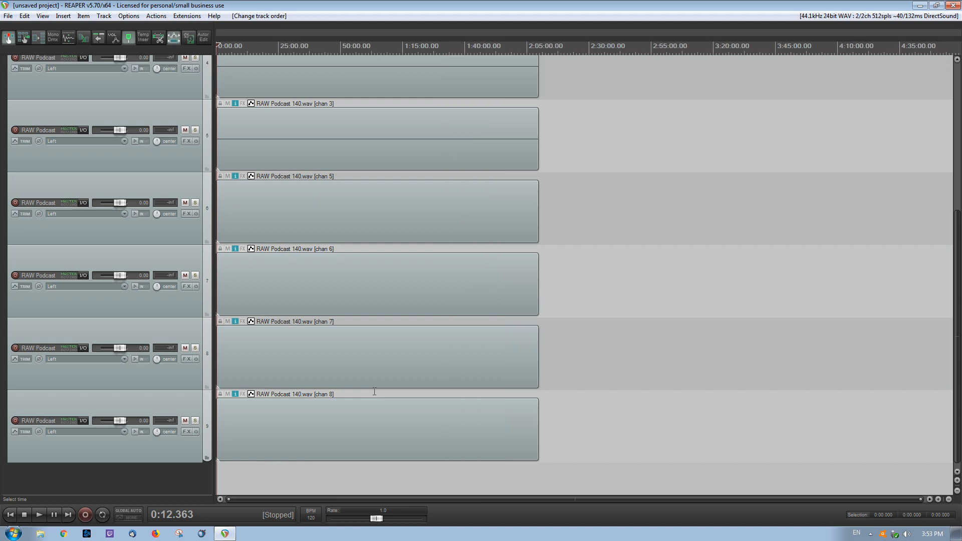
scroll(150, 285, "up", 2)
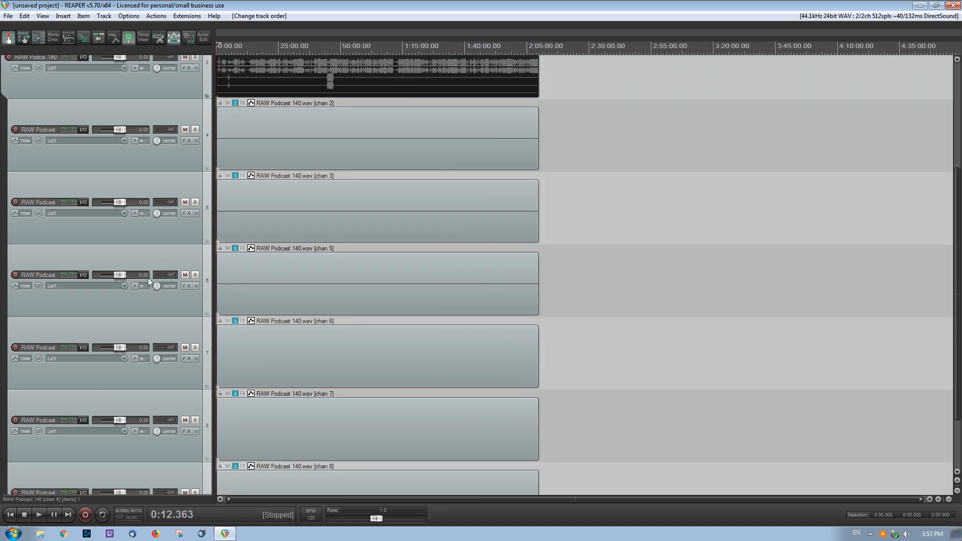
left_click(110, 149)
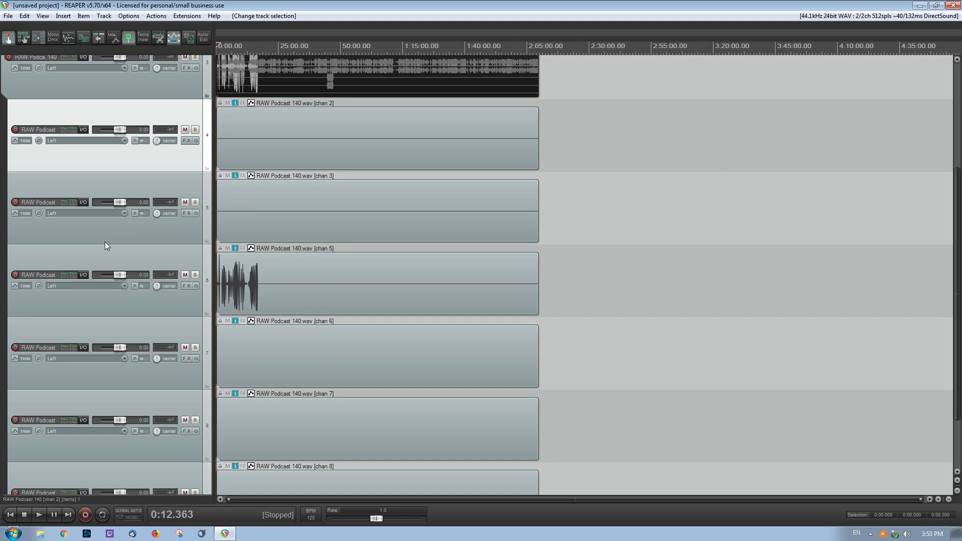
left_click(110, 305, "shift")
key("Delete")
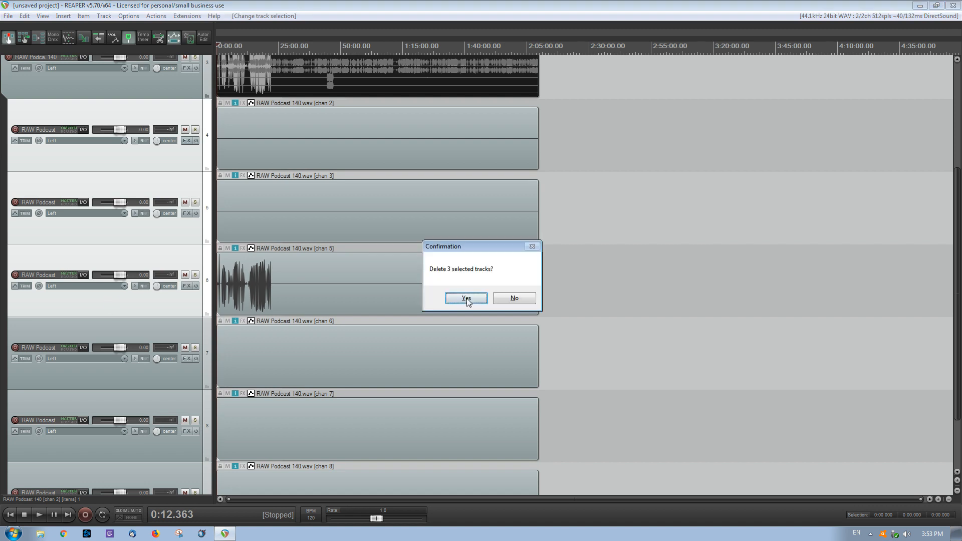
left_click(466, 299)
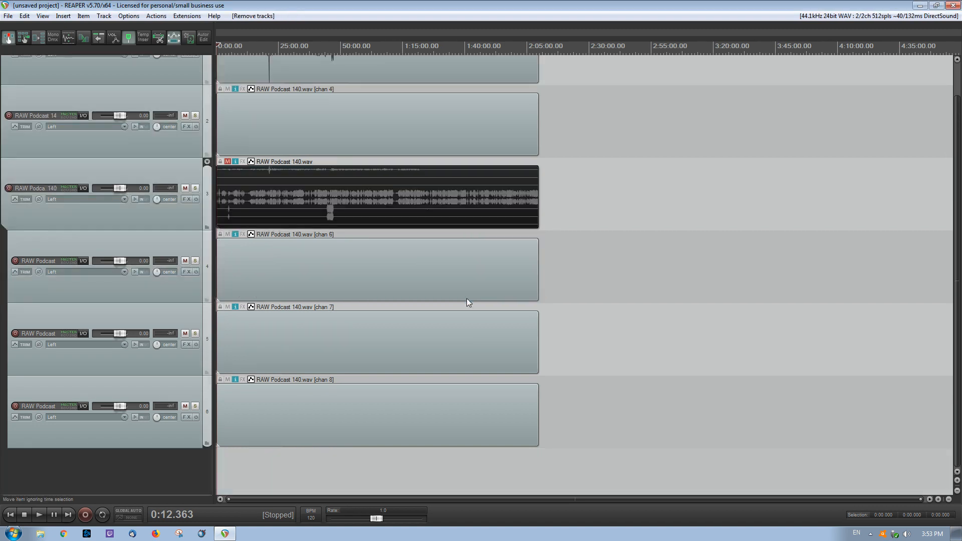
Delete the chan 8 track at the end of the RAW Podcast 140 folder.
scroll(467, 299, "up", 2)
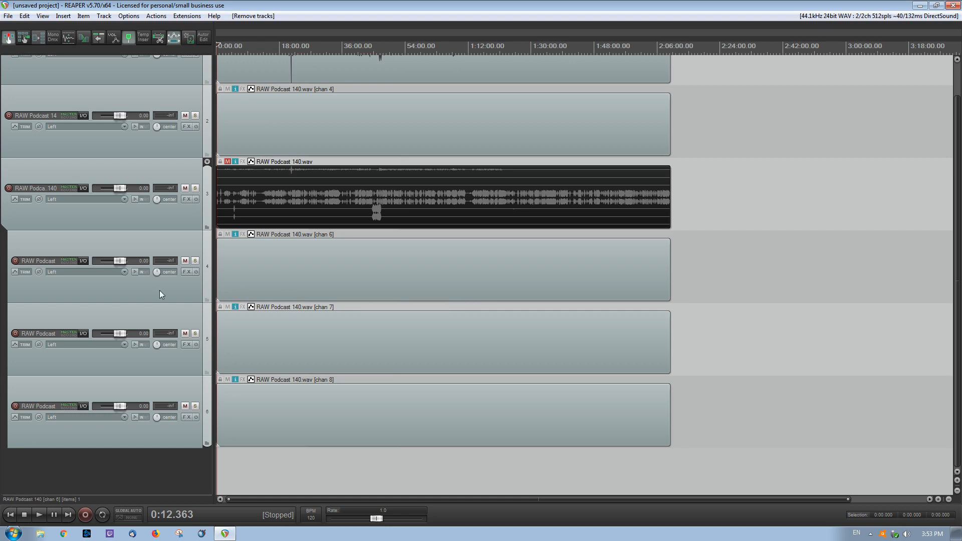
left_click(122, 428)
key("Delete")
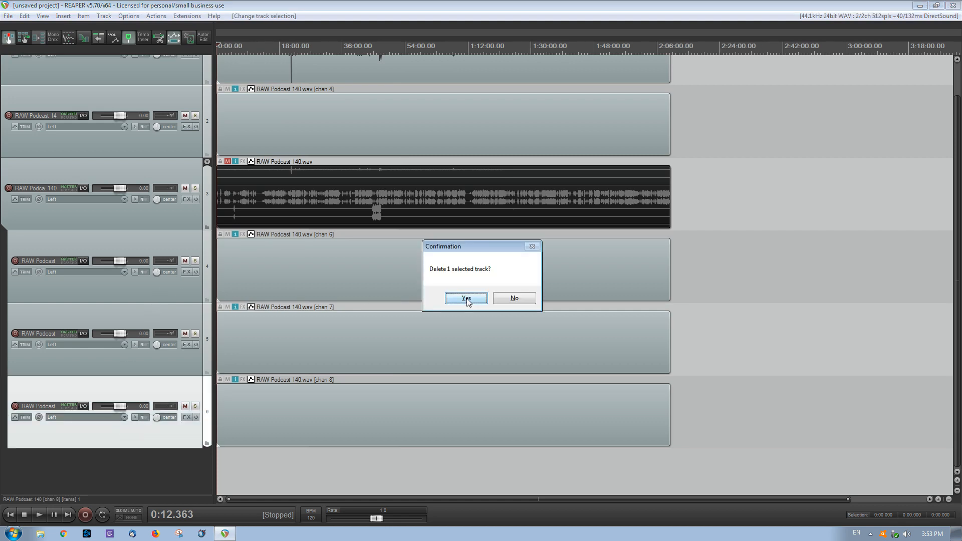
left_click(467, 299)
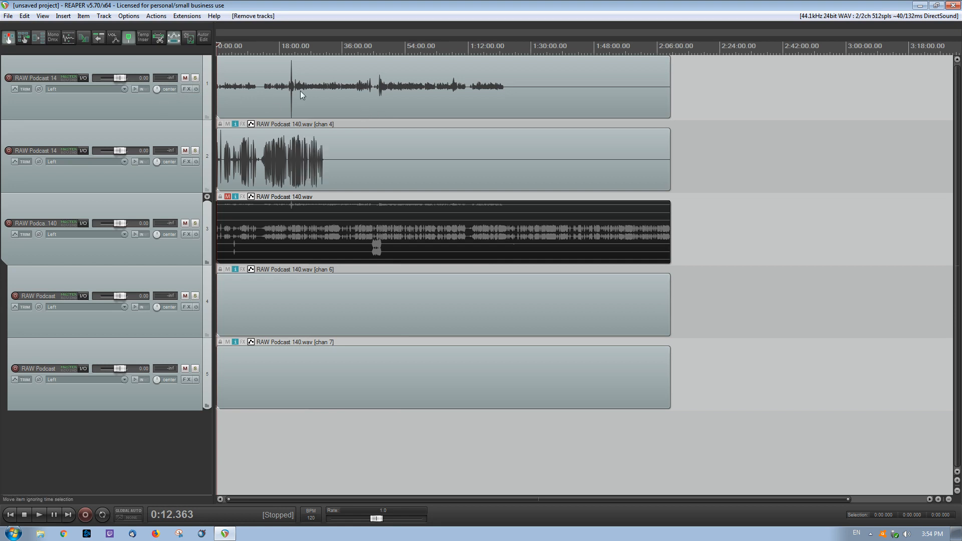
Rename the chan 4 track with the first name of its speaker.
left_click(172, 179)
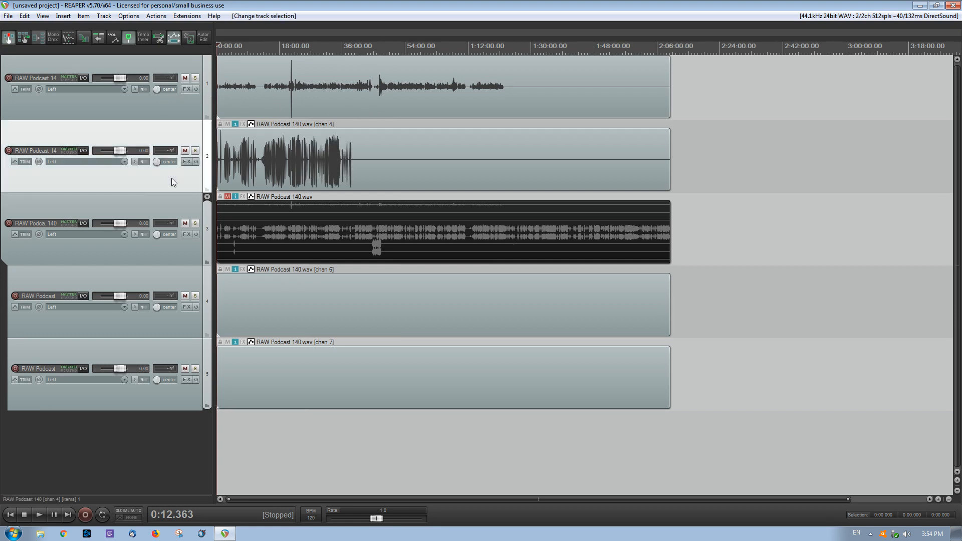
double_click(38, 150)
type("Bra")
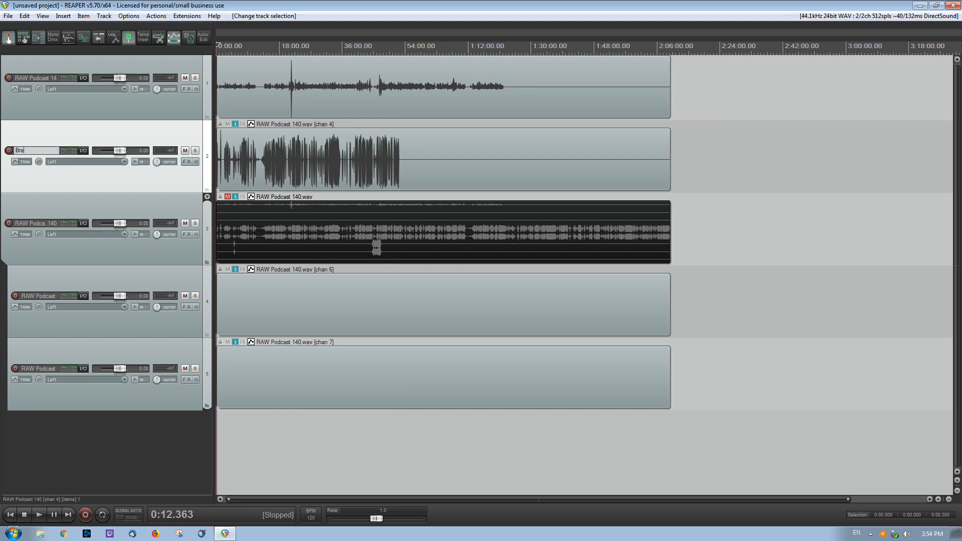
type("ndon")
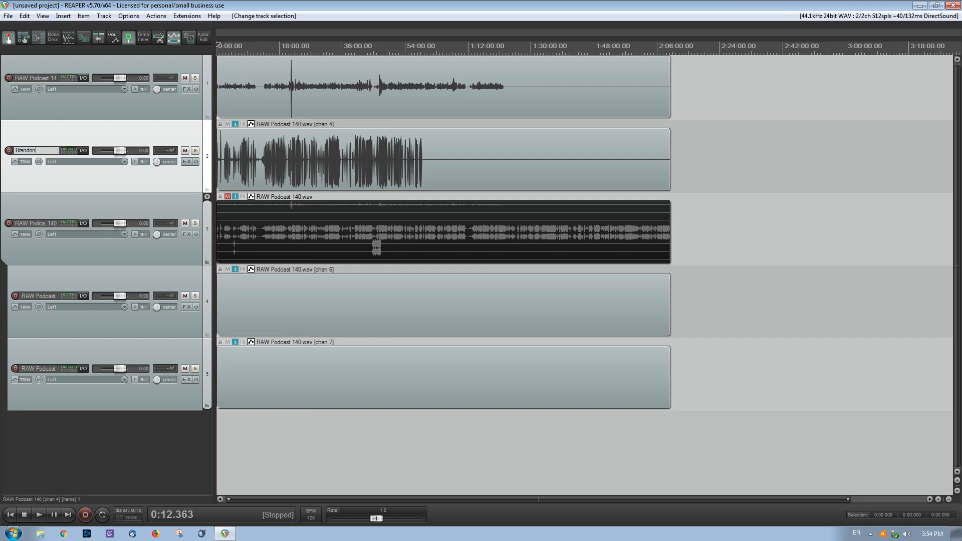
key("Return")
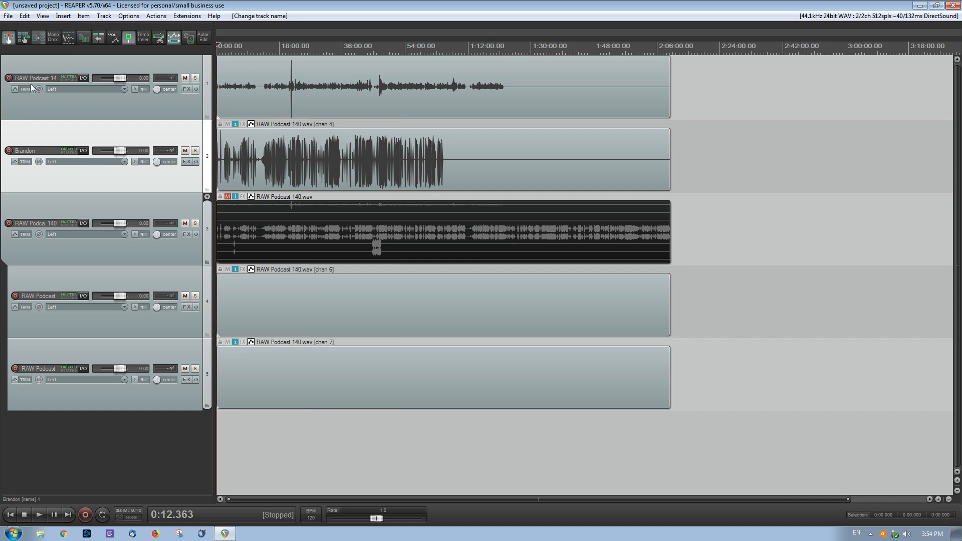
Replace the name of the chan 1 track with the short name of its speaker.
double_click(33, 79)
left_click(34, 79)
double_click(34, 79)
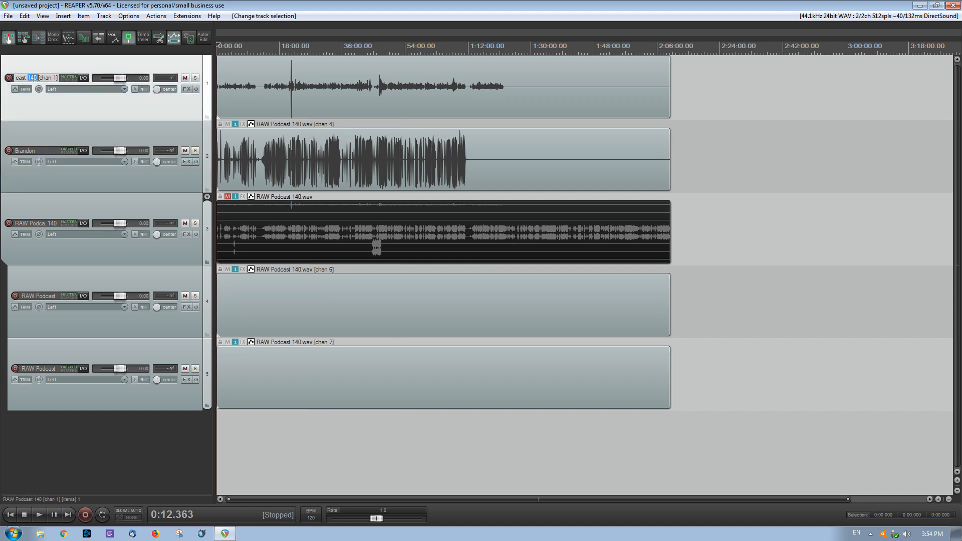
key("ctrl+a")
type("Rem")
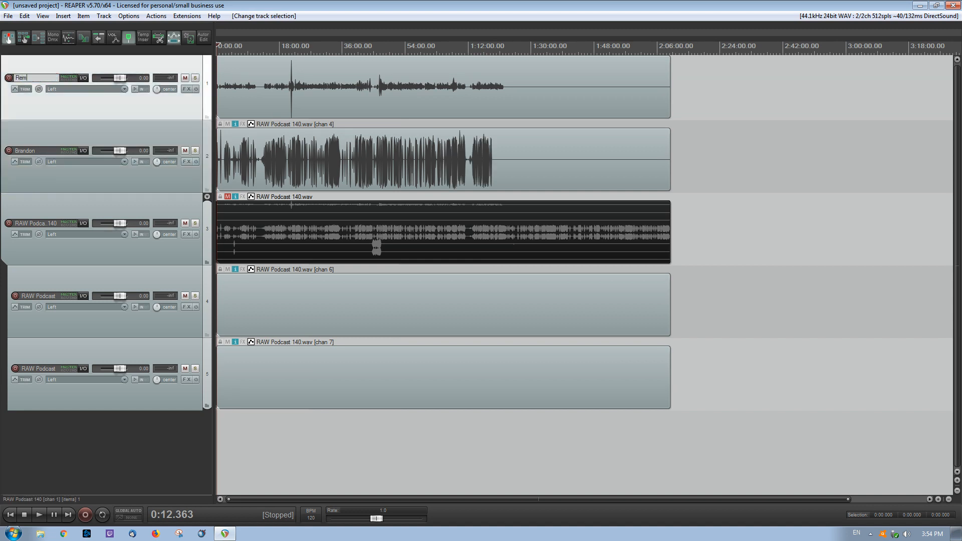
key("Return")
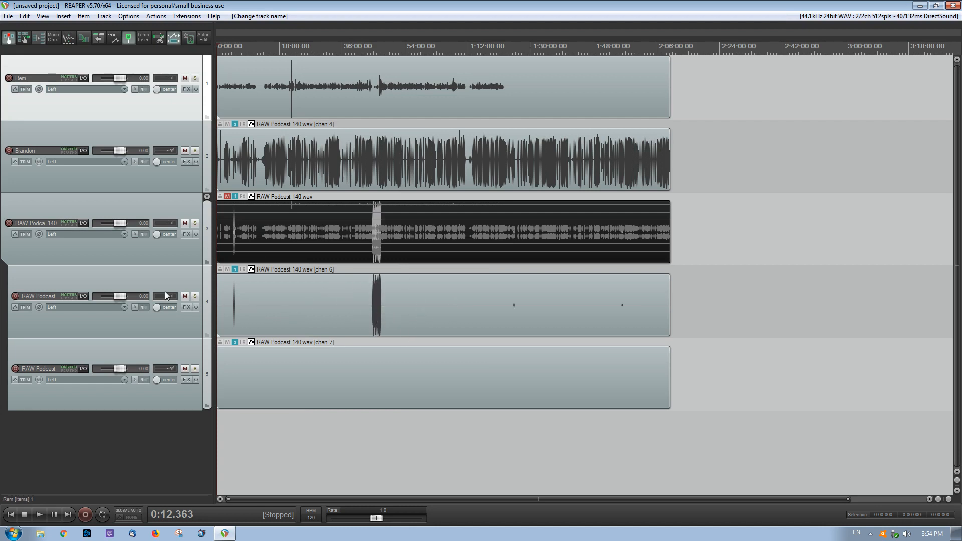
Move the chan 6 track above the RAW Podcast 140 folder track and delete that folder track together with the chan 7 track.
left_click_drag(147, 279, 149, 202)
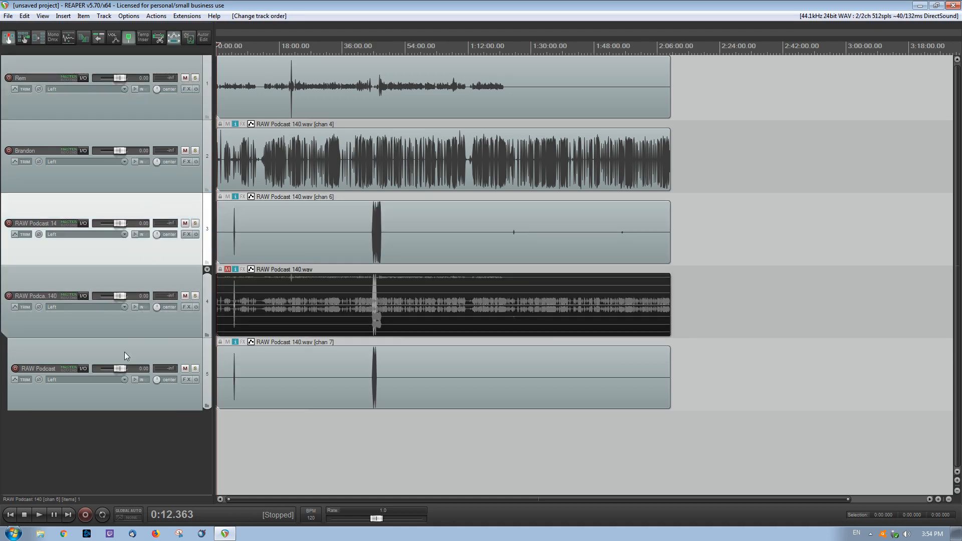
left_click(122, 336)
left_click(120, 399, "ctrl")
key("Delete")
left_click(466, 299)
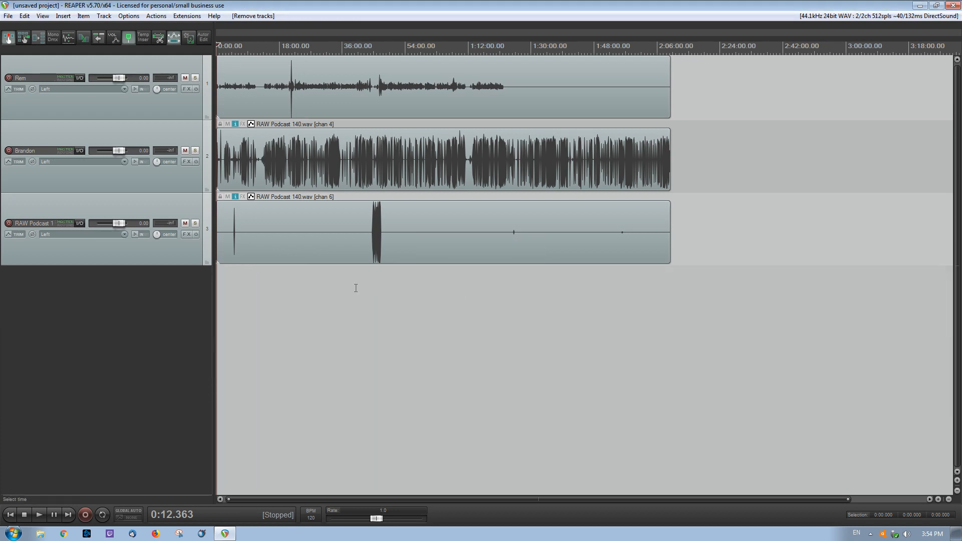
Solo the chan 6 track and place the edit cursor within its loud section at about 45:24.
left_click(196, 225)
left_click(372, 274)
scroll(375, 273, "up", 8)
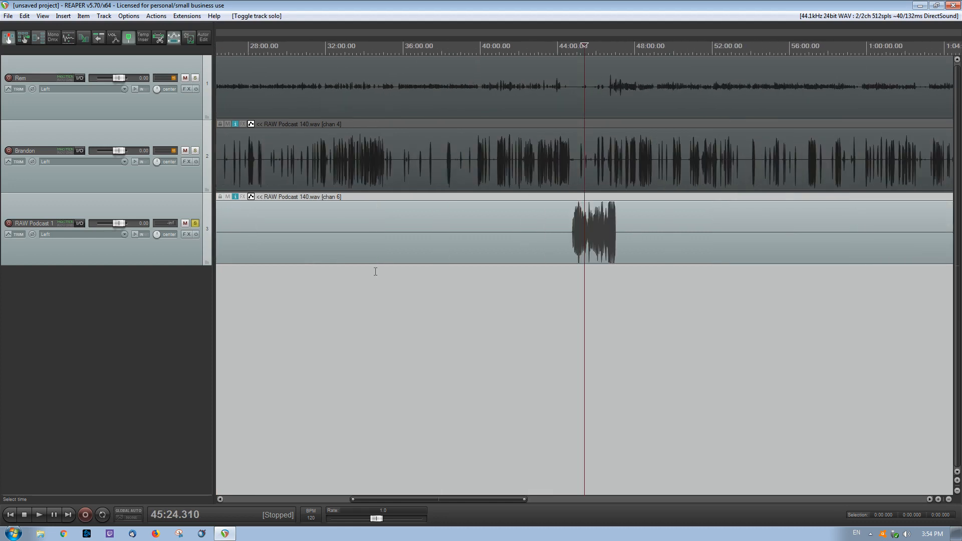
Play the soloed chan 6 track's loud section from about 45:24 and again from near its beginning at about 44:51.
scroll(375, 272, "up", 3)
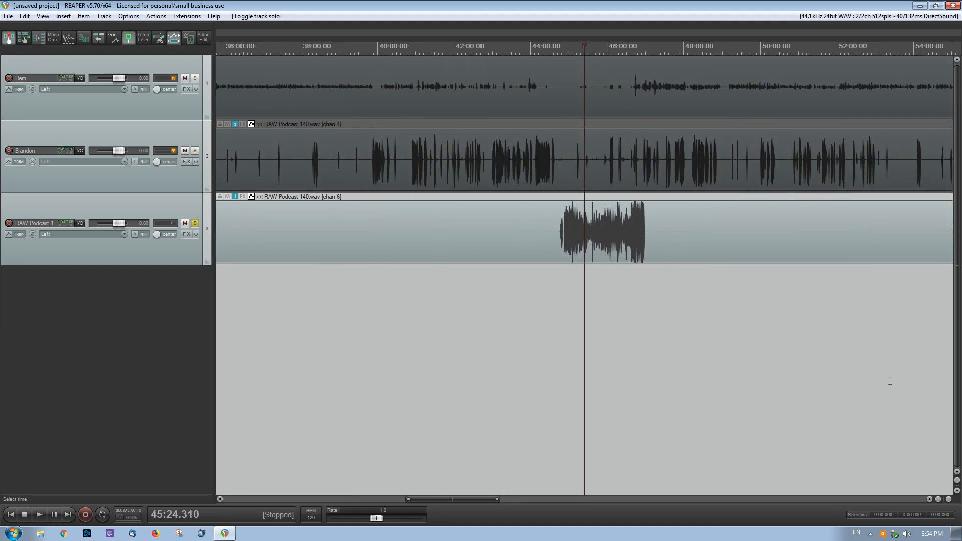
key("space")
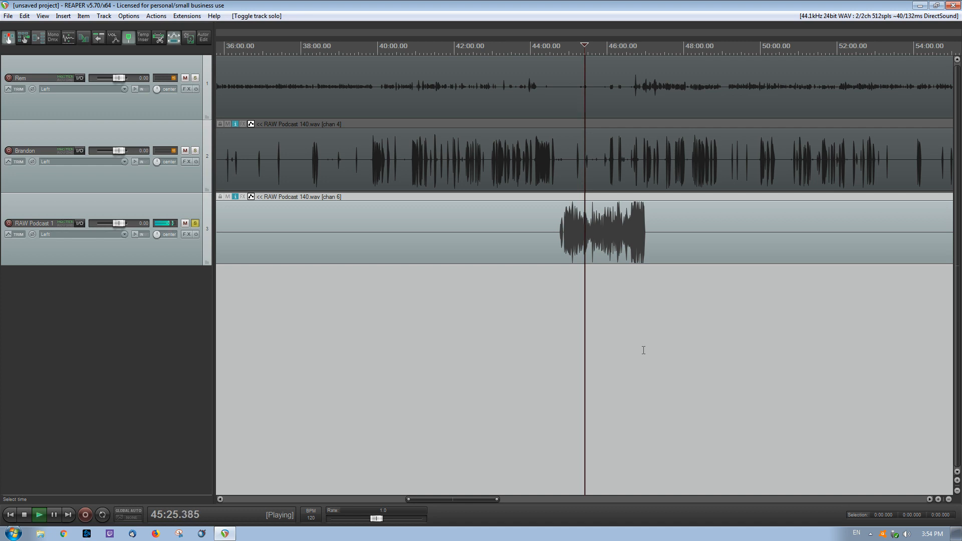
left_click(564, 310)
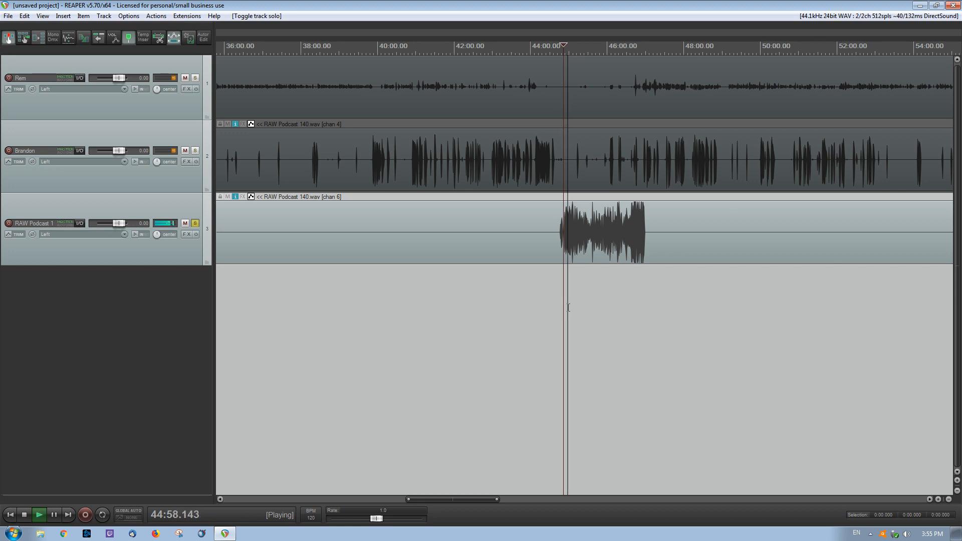
key("space")
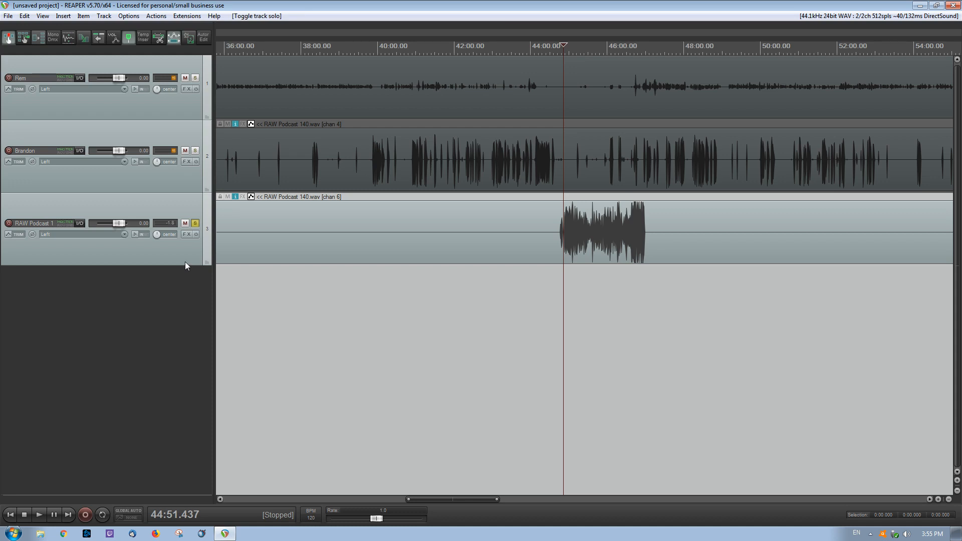
Play the short isolated peak near 5:12 on the soloed chan 6 track.
left_click_drag(440, 499, 242, 496)
left_click(413, 262)
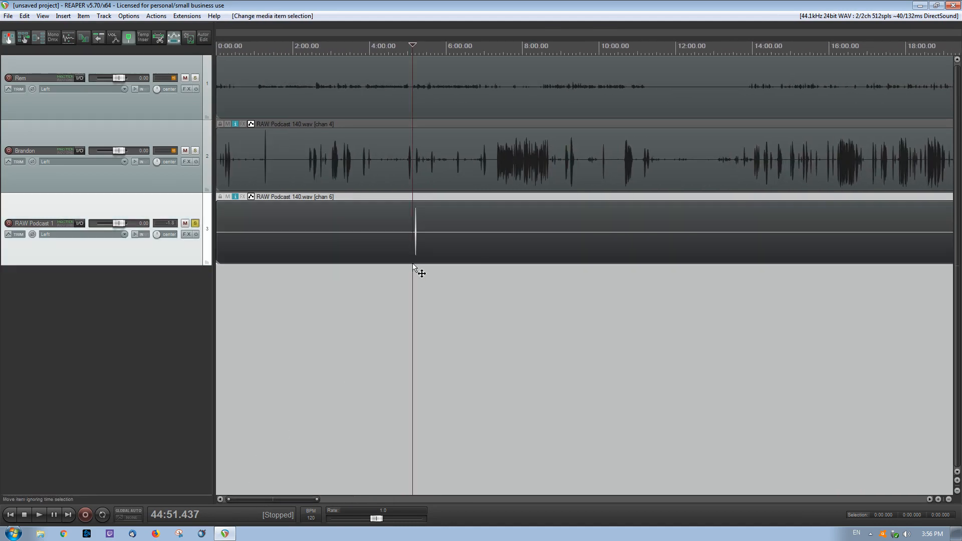
left_click(414, 263)
key("space")
scroll(414, 263, "up", 10)
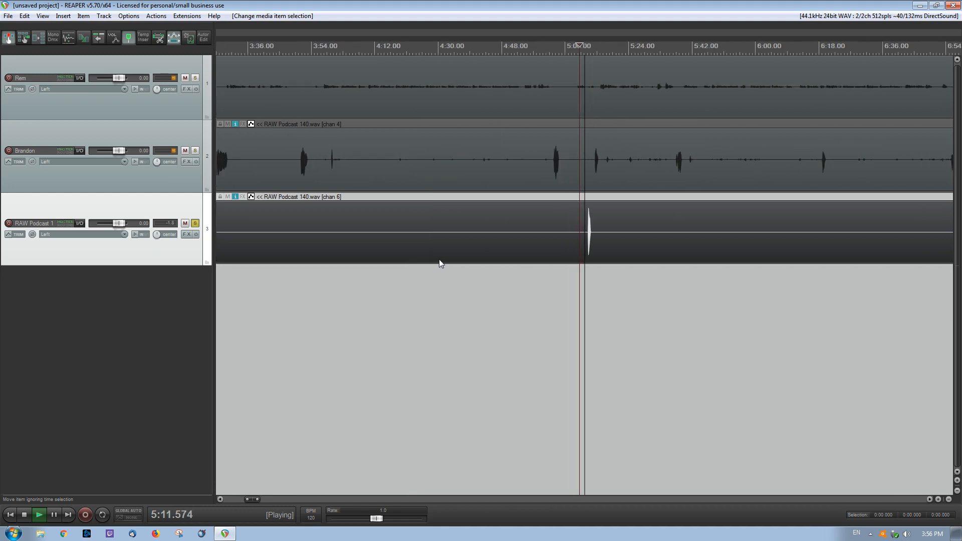
scroll(640, 286, "up", 2)
scroll(649, 283, "down", 3)
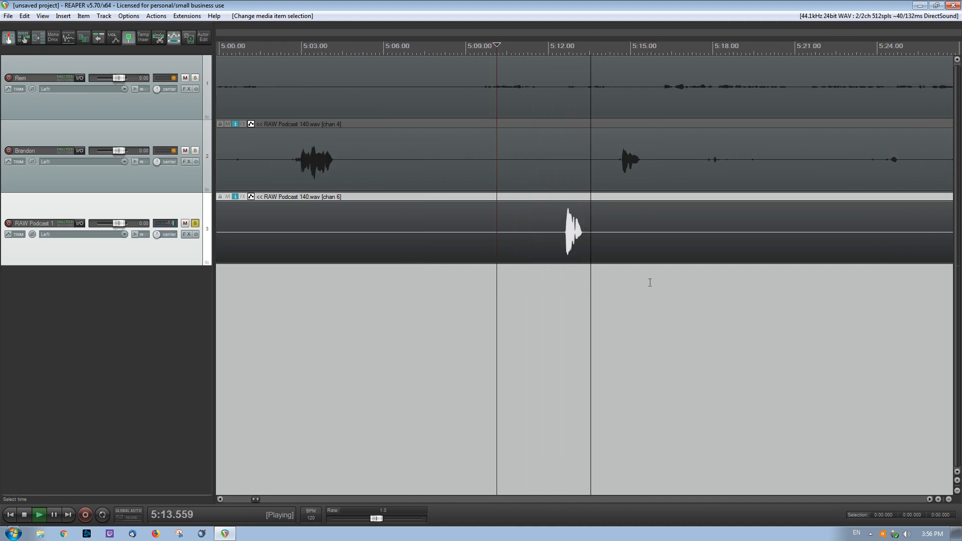
scroll(650, 284, "down", 12)
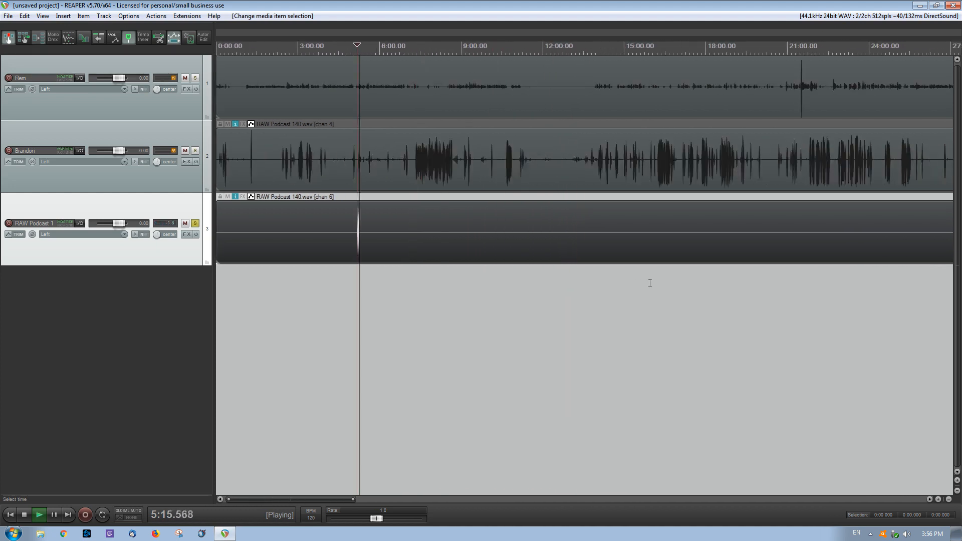
Play the small blips on the soloed chan 6 track at about 1:25:09 and 1:56:08.
left_click(807, 282)
scroll(806, 283, "up", 8)
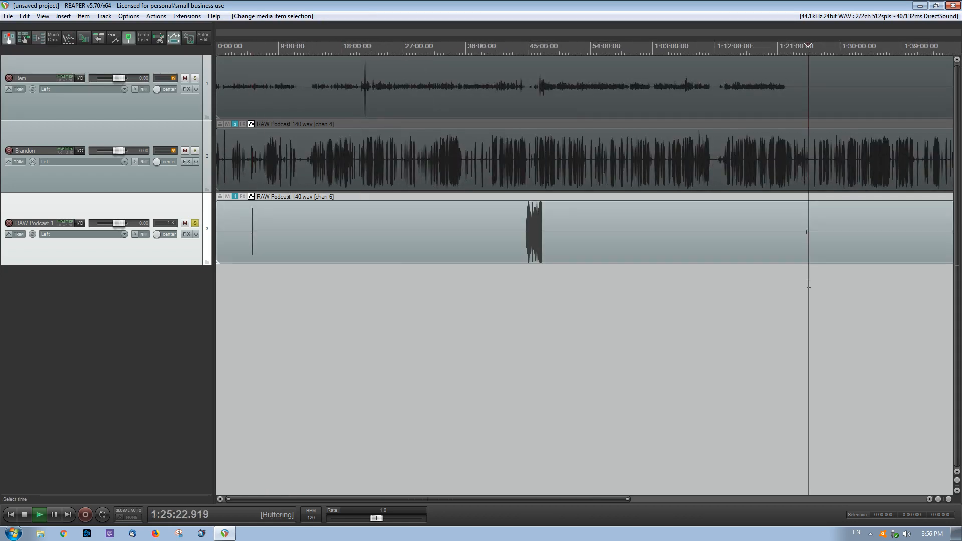
left_click(557, 269)
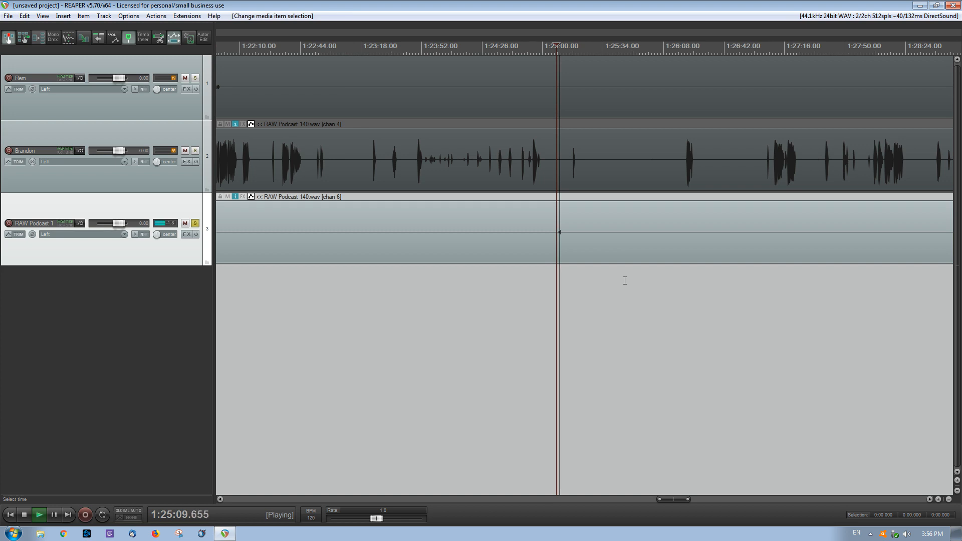
scroll(625, 280, "down", 8)
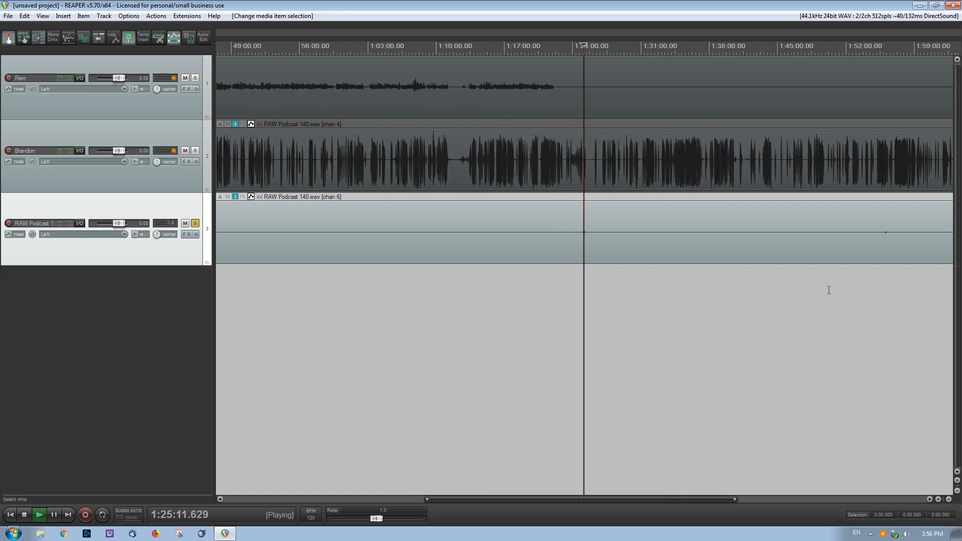
scroll(882, 277, "down", 6)
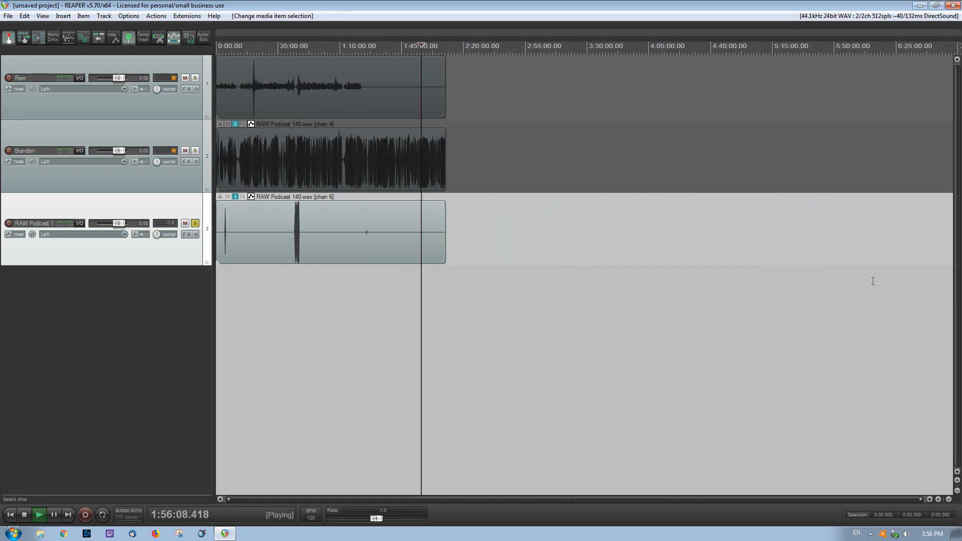
scroll(802, 280, "up", 3)
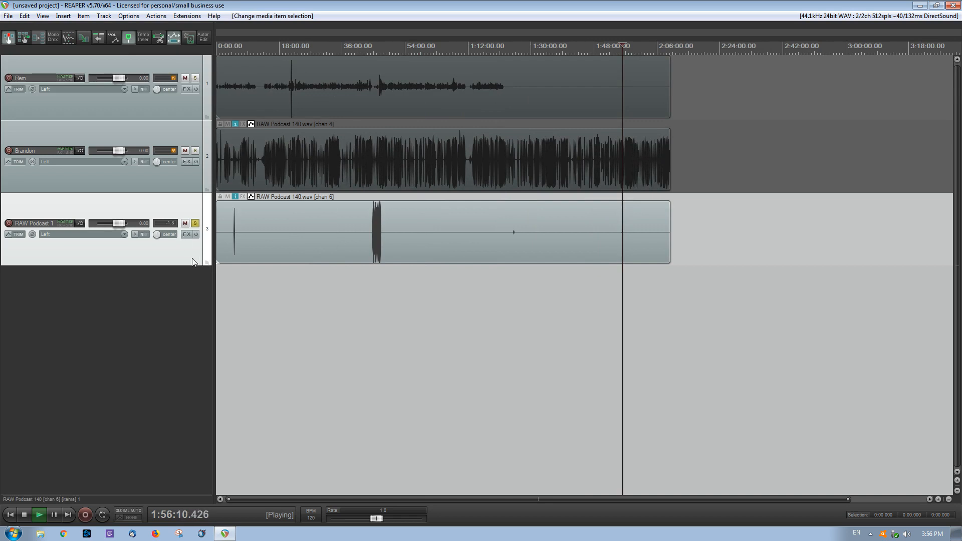
Stop playback and delete the chan 6 track.
key("space")
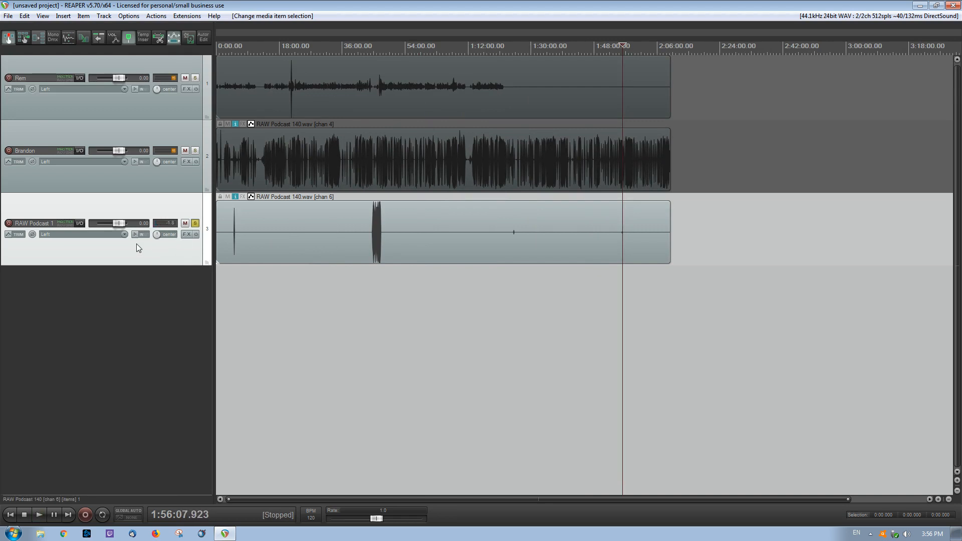
key("Delete")
left_click(464, 299)
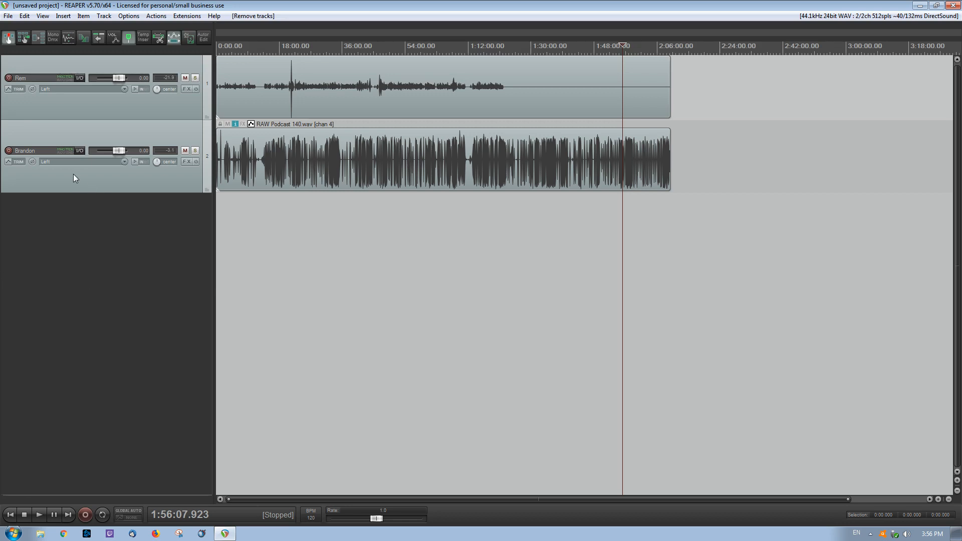
Play both tracks around the end of the chan 1 audio, from about 1:29:14, 1:20:22 and 1:21:52.
left_click(528, 92)
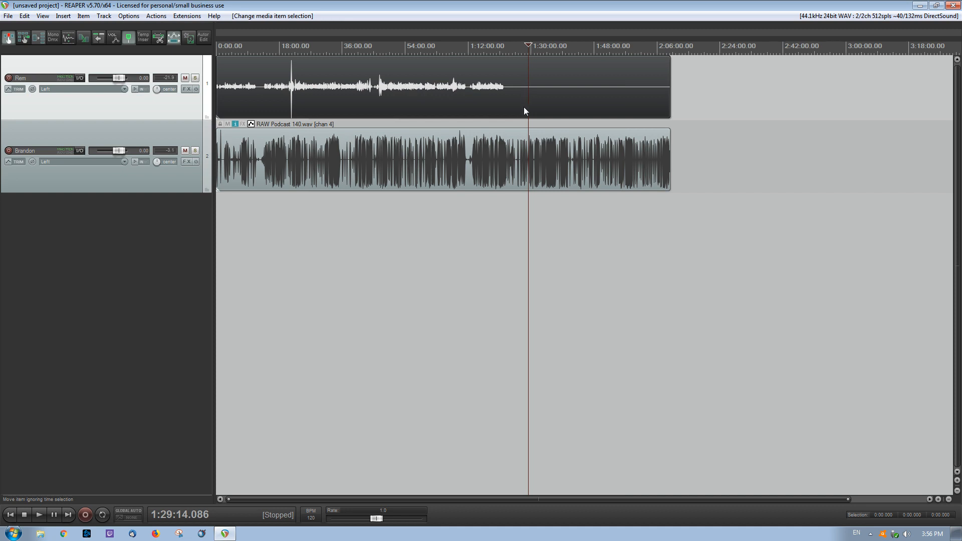
key("space")
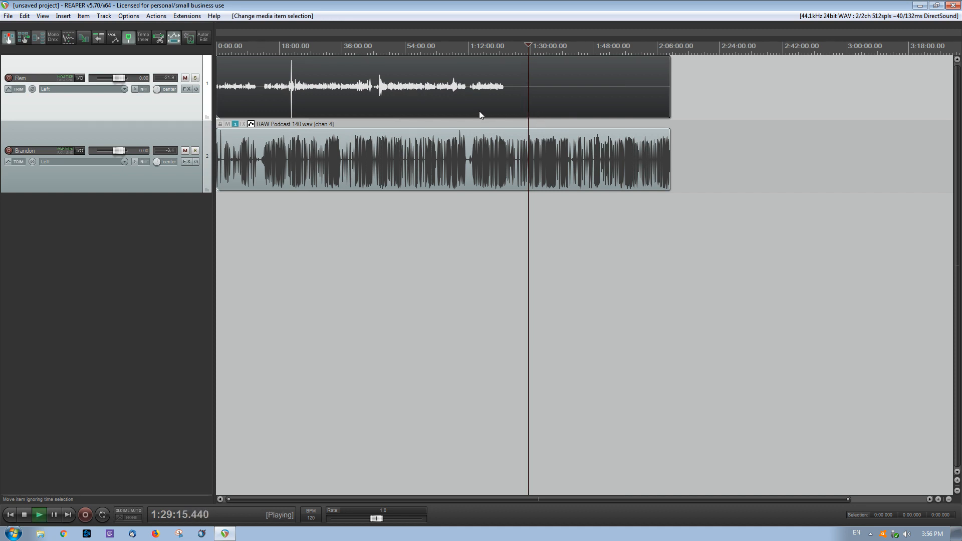
left_click(498, 102)
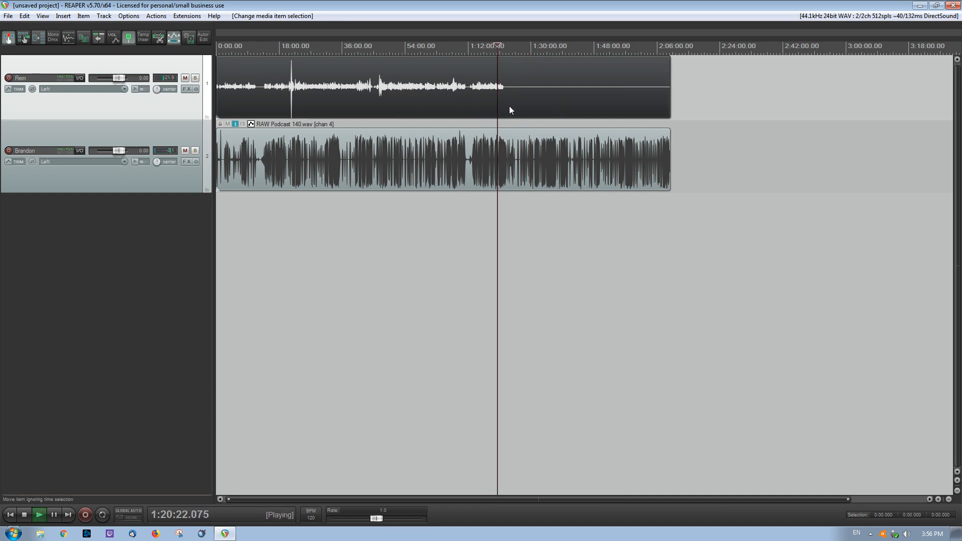
scroll(509, 106, "up", 5)
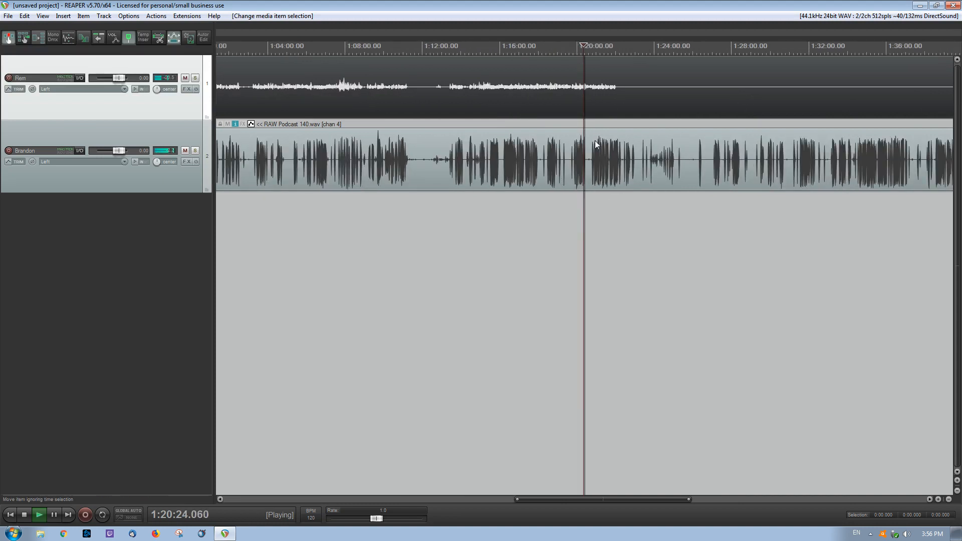
left_click(613, 97)
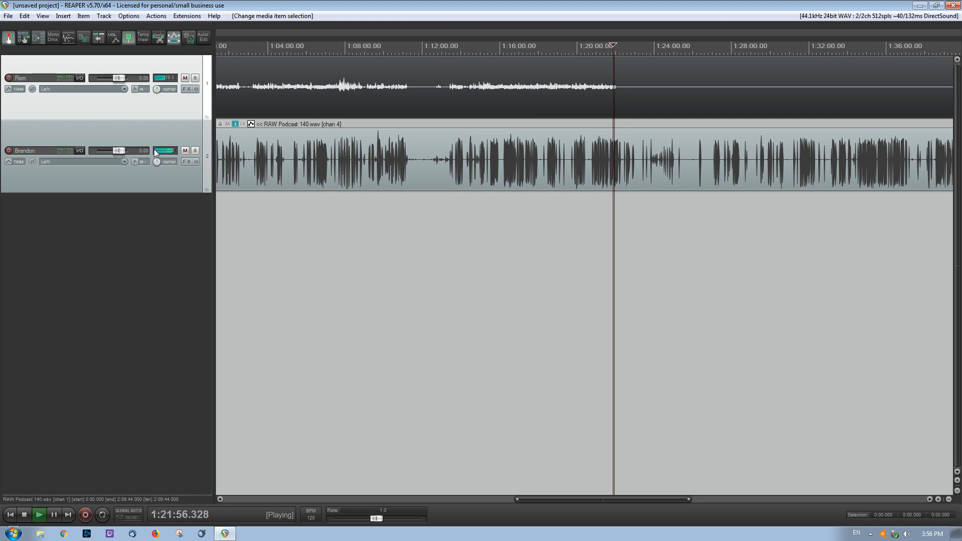
Listen to the end of the chan 1 audio on its own by temporarily muting the chan 4 track.
left_click(186, 151)
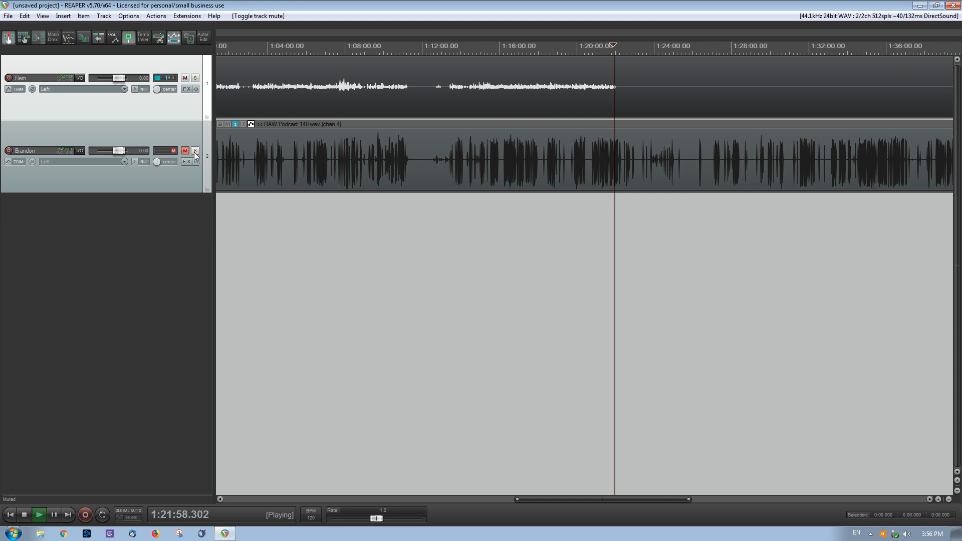
scroll(589, 242, "up", 2)
scroll(589, 241, "up", 5)
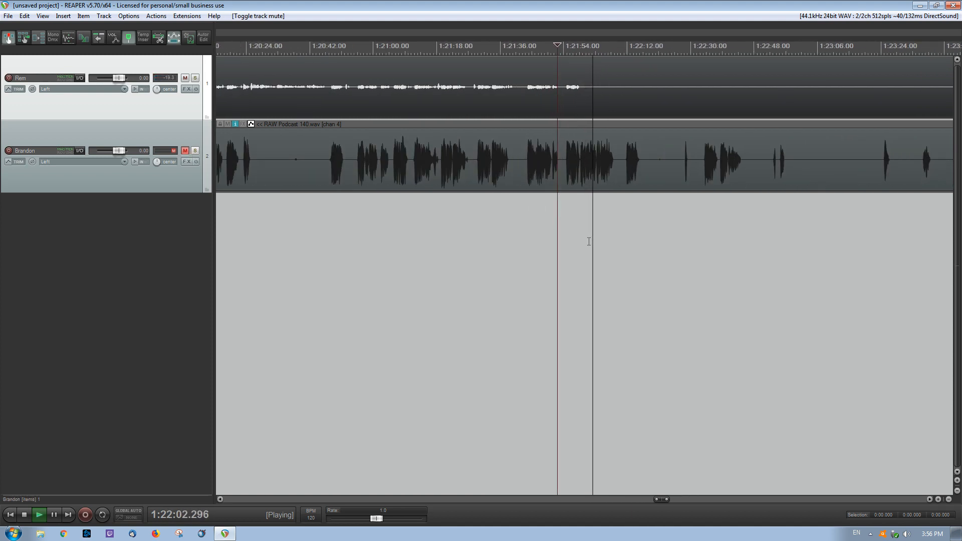
scroll(589, 242, "down", 3)
scroll(589, 242, "down", 1)
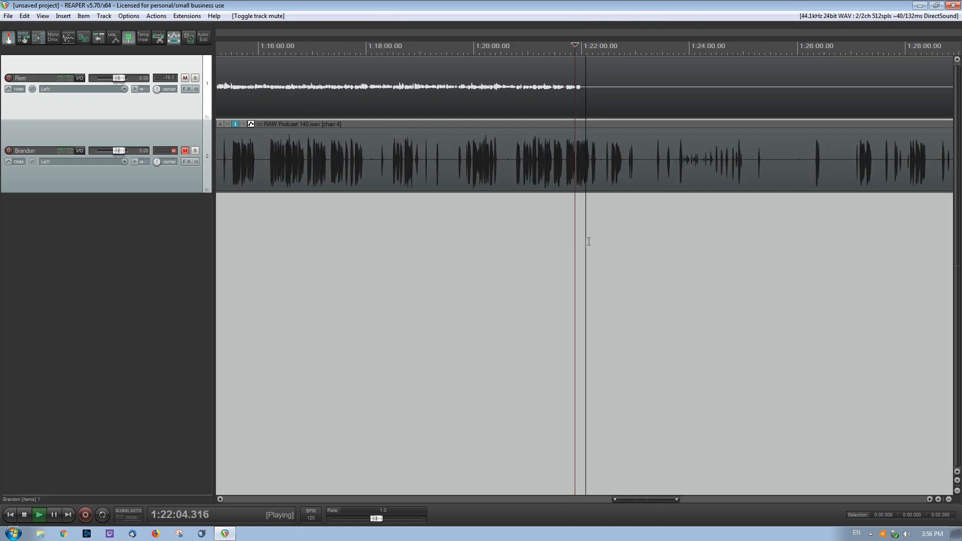
scroll(589, 241, "down", 4)
key("space")
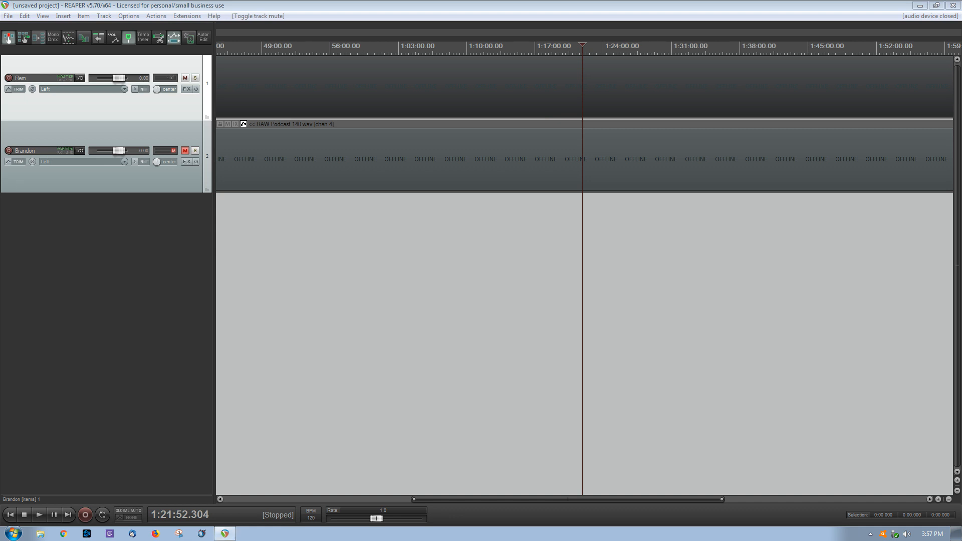
left_click(163, 237)
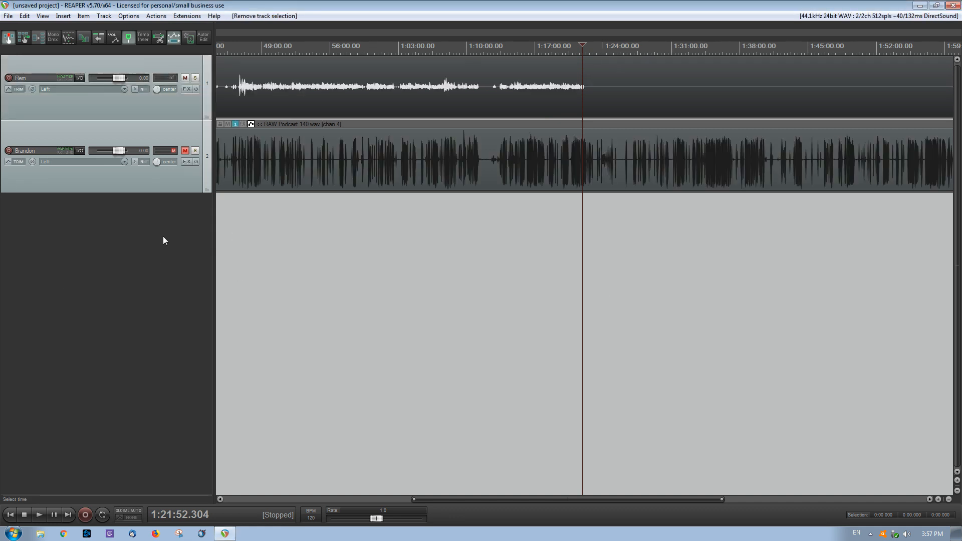
left_click(185, 151)
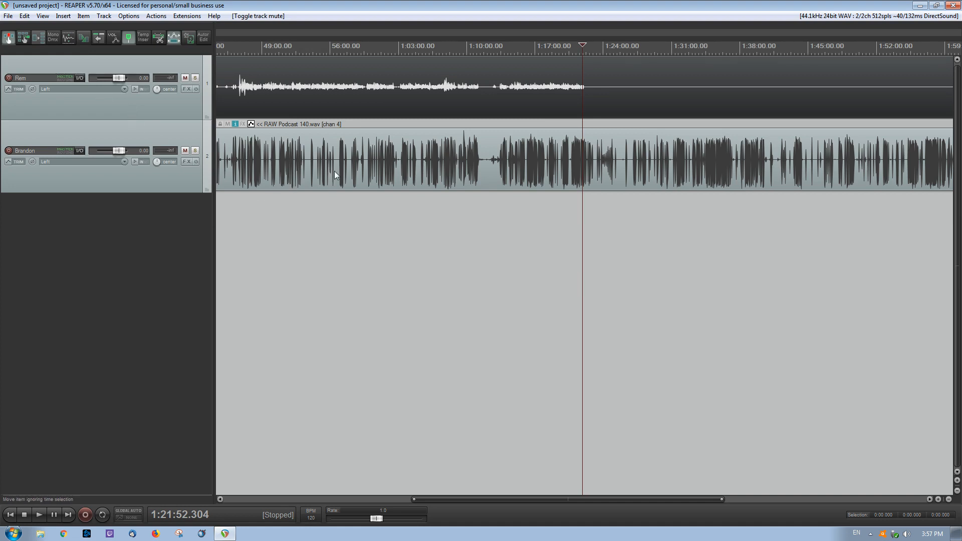
Play both tracks together between about 1:19:20 and 1:20:13 to compare their loudness.
left_click(556, 169)
key("space")
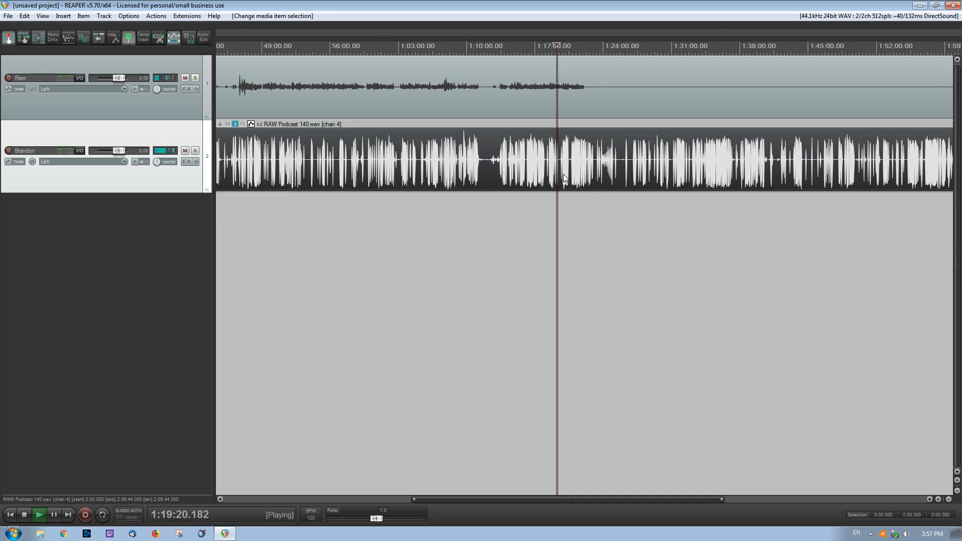
left_click(563, 199)
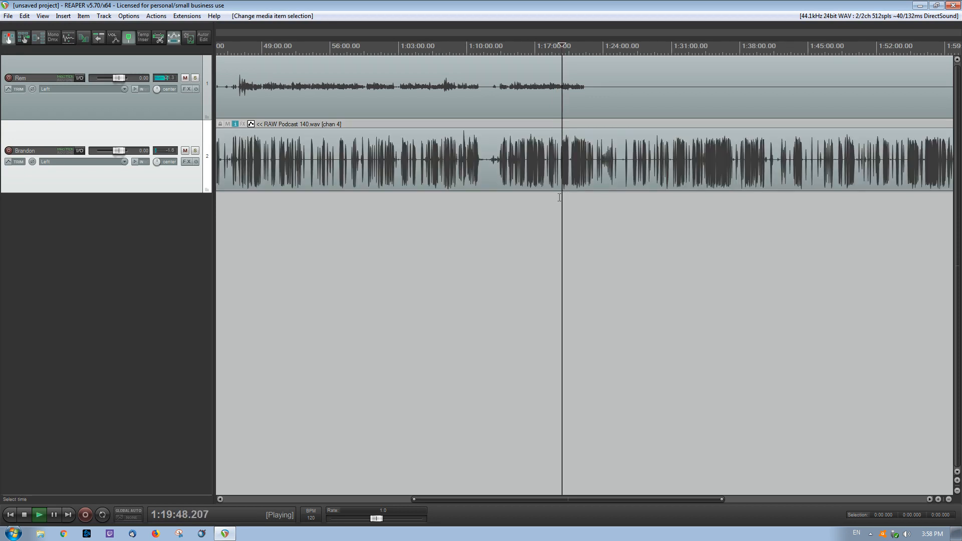
scroll(558, 198, "up", 10)
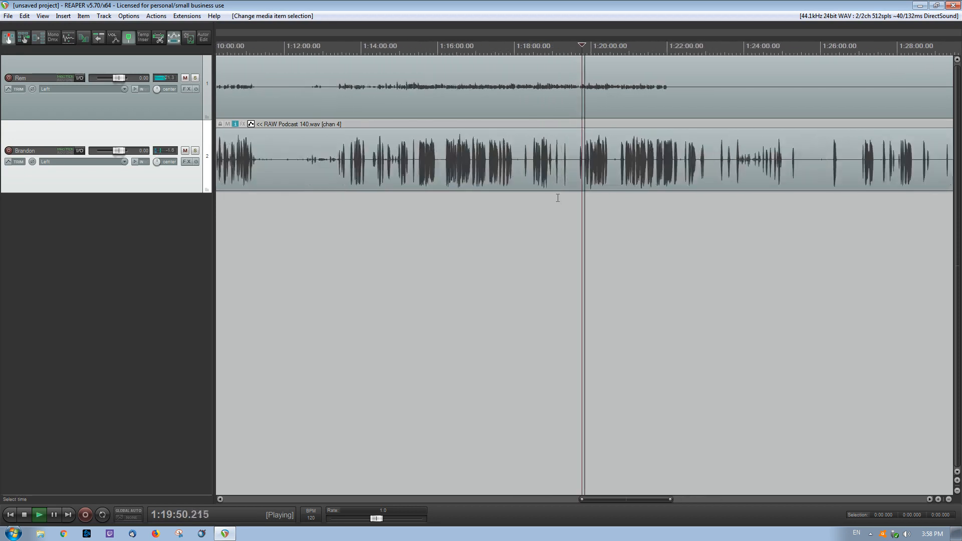
left_click(615, 210)
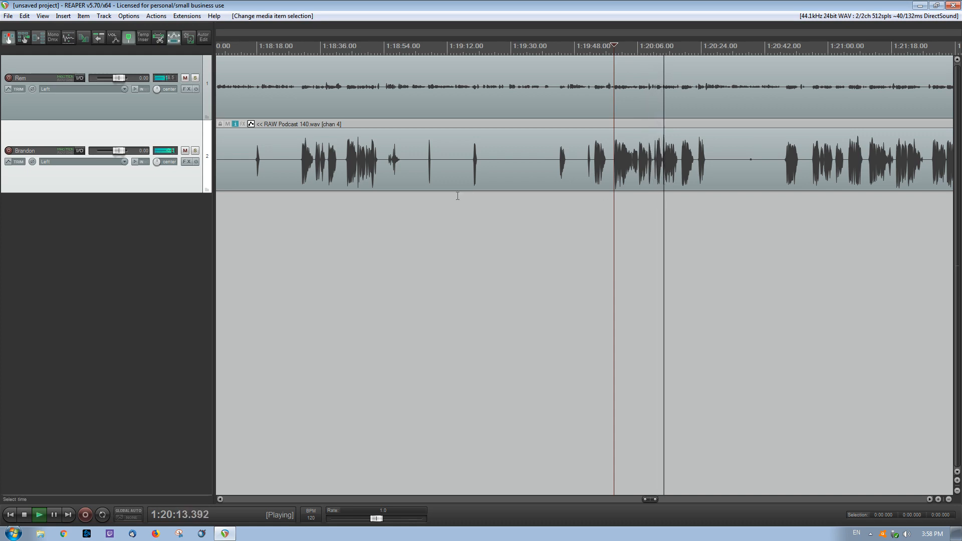
key("space")
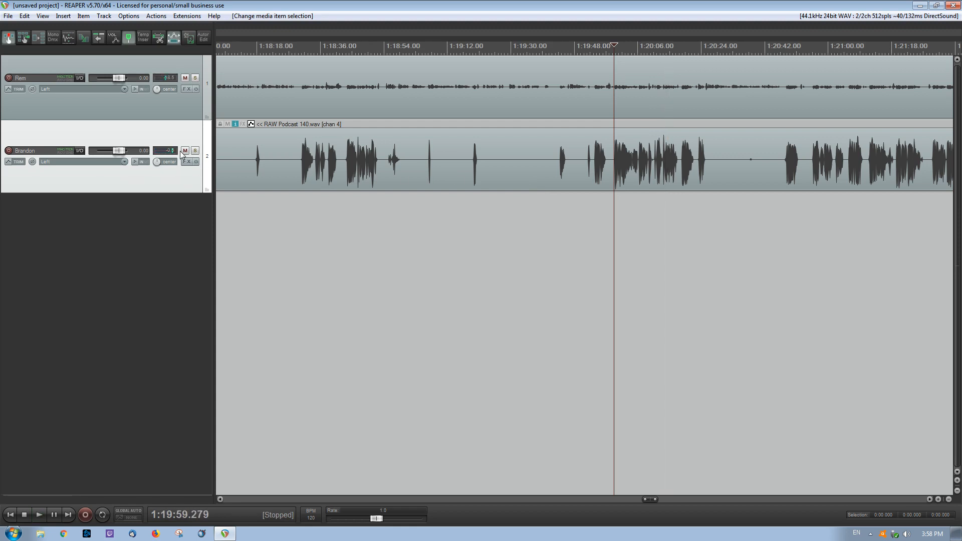
Normalize the loudness of the chan 1 item to -24 LUFS.
left_click(151, 94)
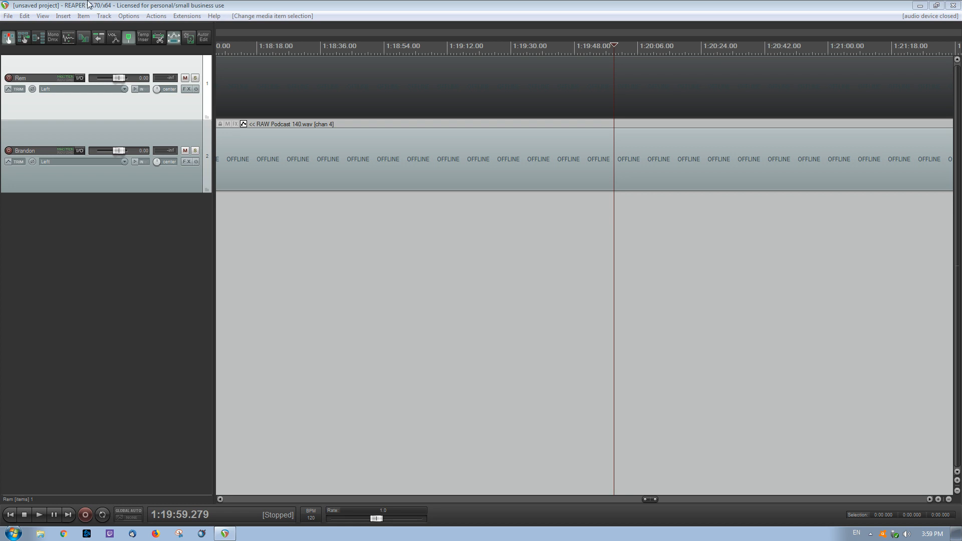
left_click(82, 279)
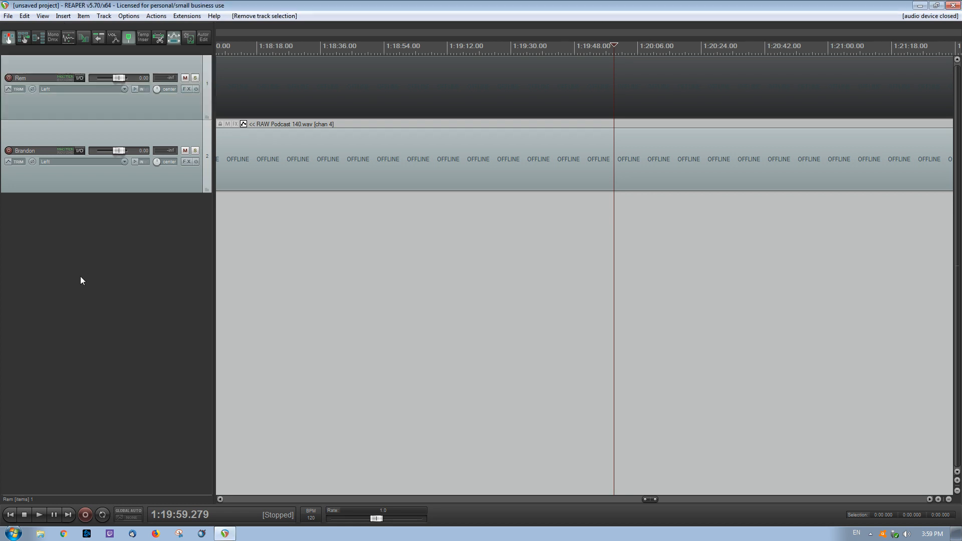
left_click(68, 39)
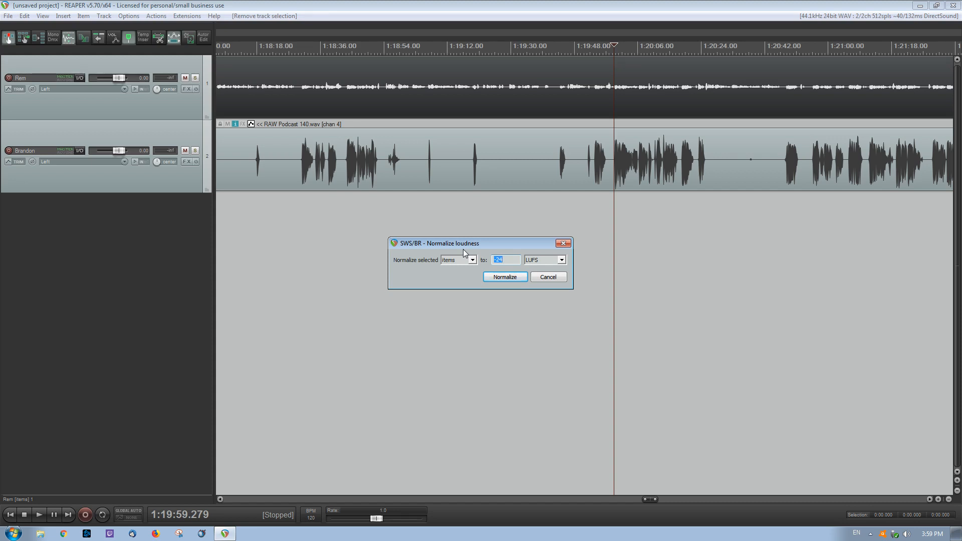
left_click(560, 261)
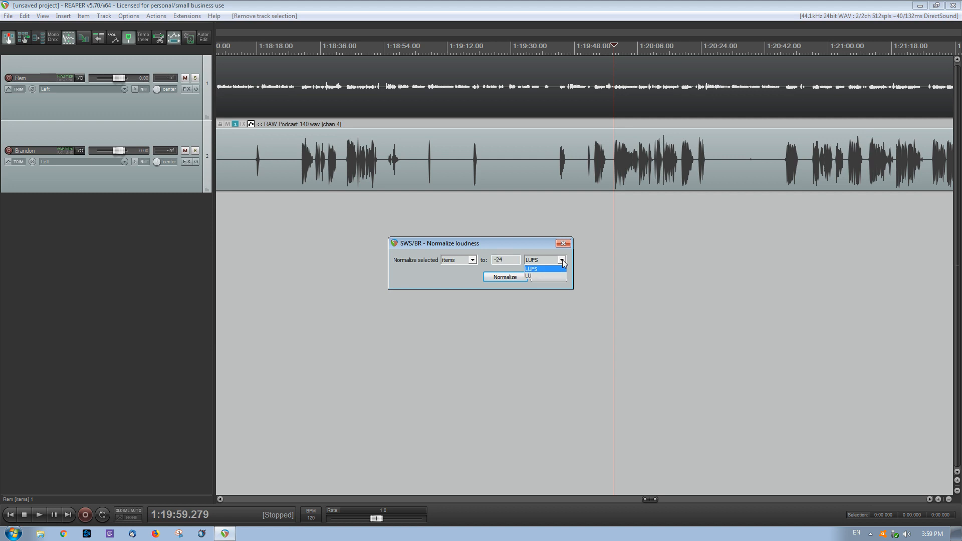
left_click(562, 260)
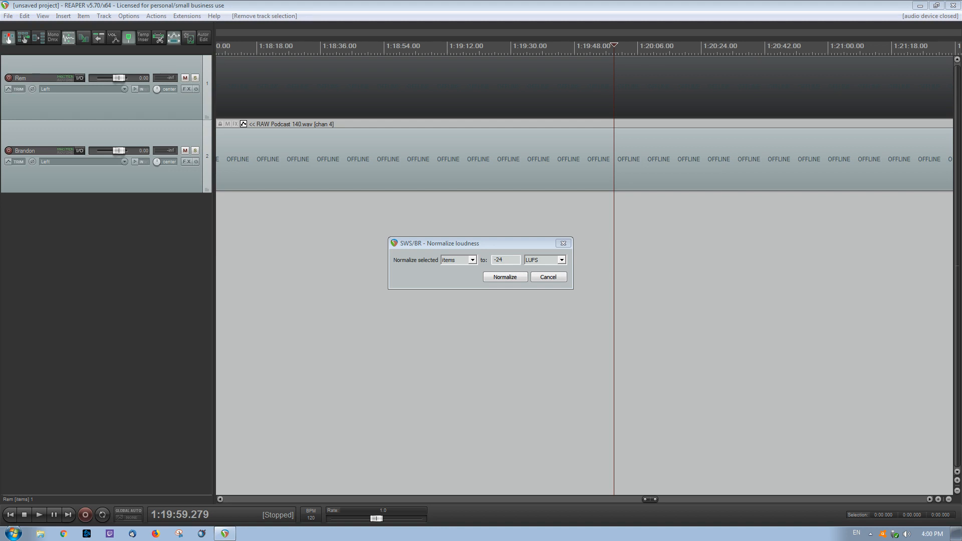
left_click(488, 246)
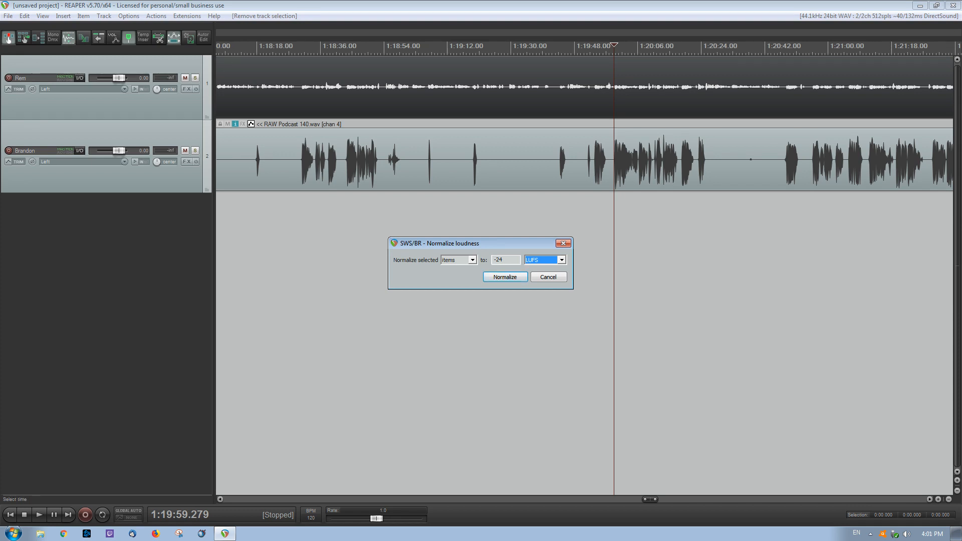
left_click_drag(961, 260, 653, 216)
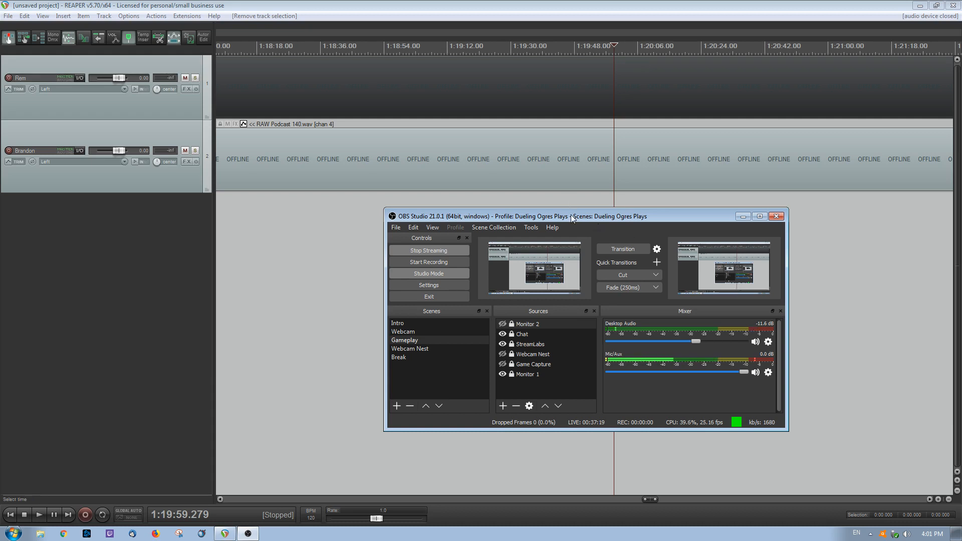
left_click_drag(571, 216, 961, 292)
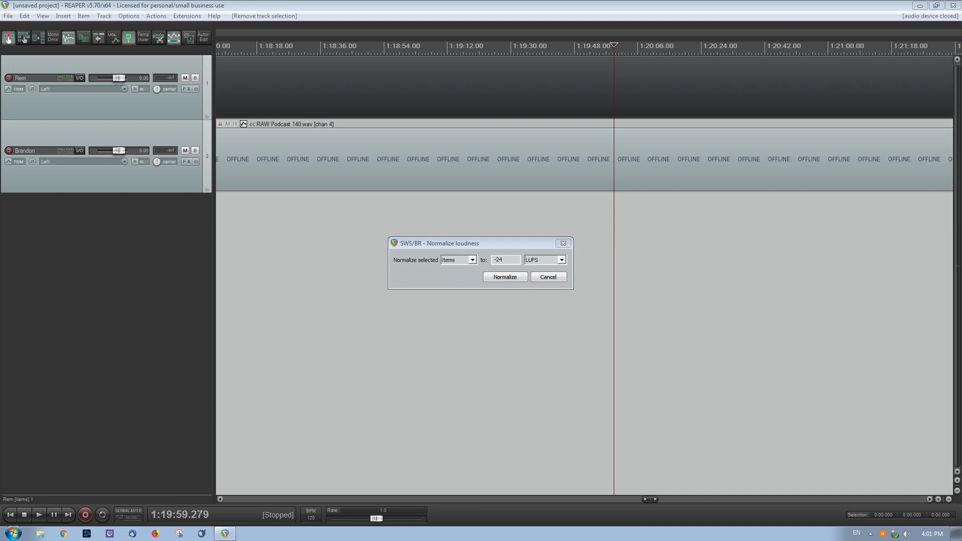
left_click(312, 84)
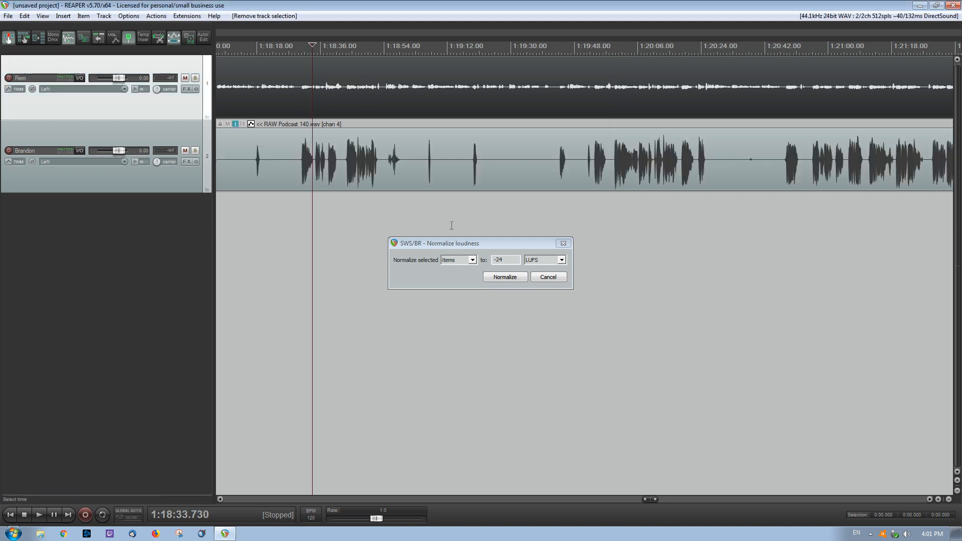
left_click(505, 277)
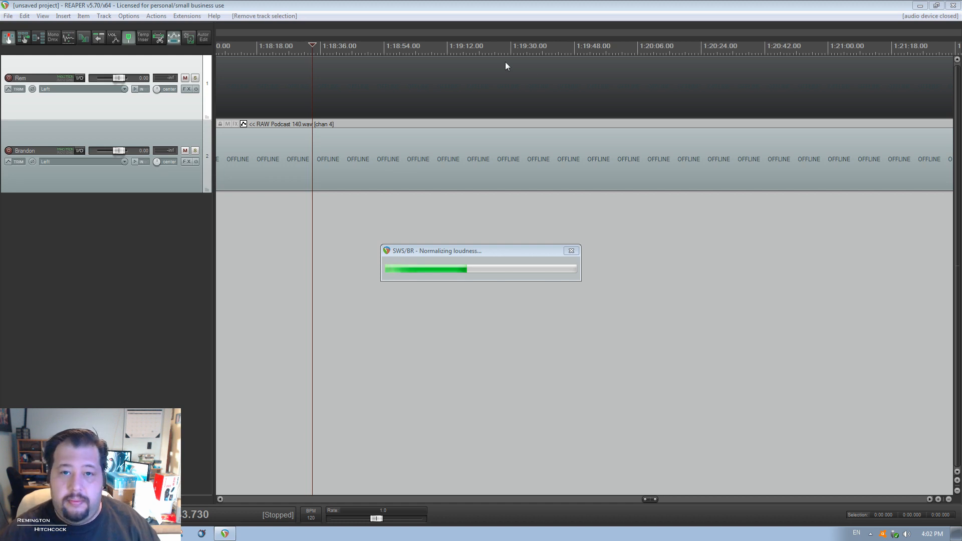
left_click(467, 12)
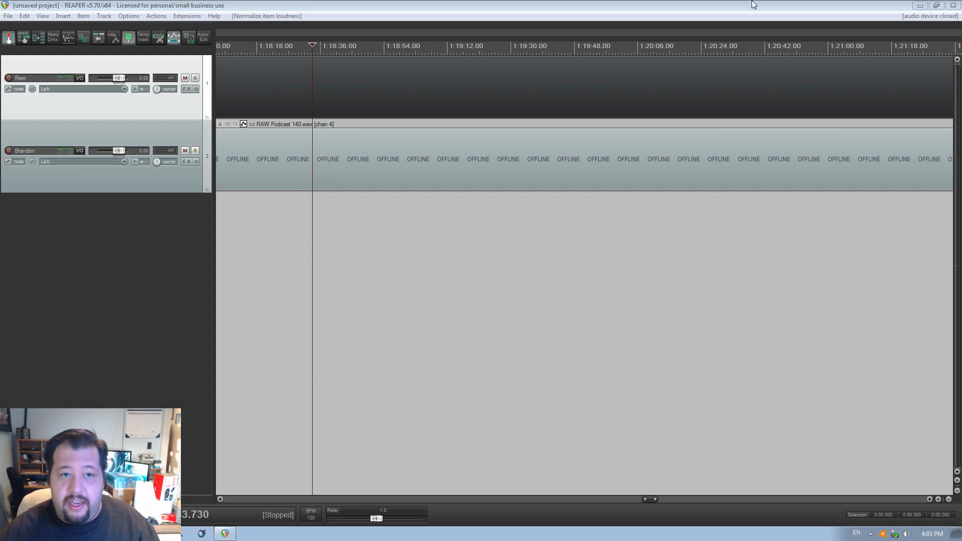
left_click(368, 2)
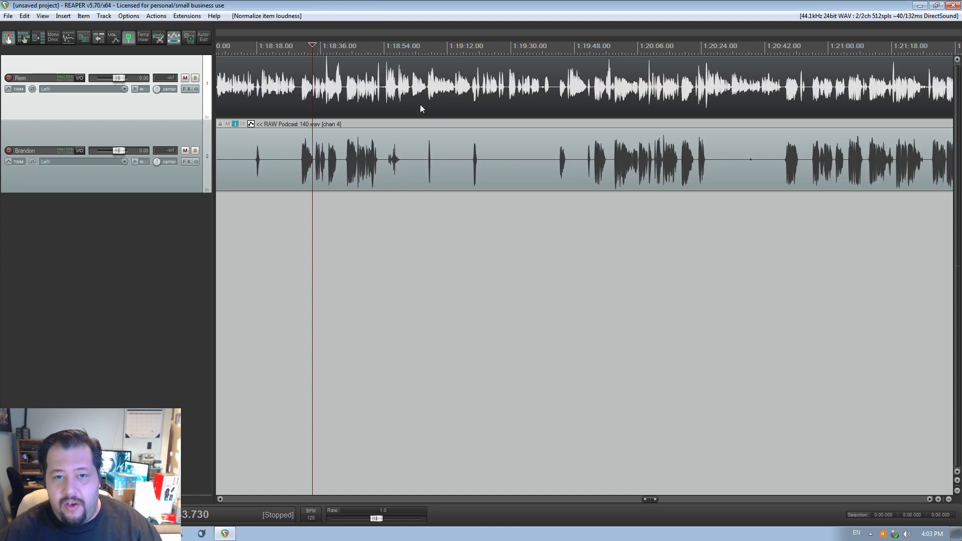
Play both tracks from about 1:18:54 to check the master level, resetting the master peak meter.
left_click(344, 98)
left_click(386, 92)
key("space")
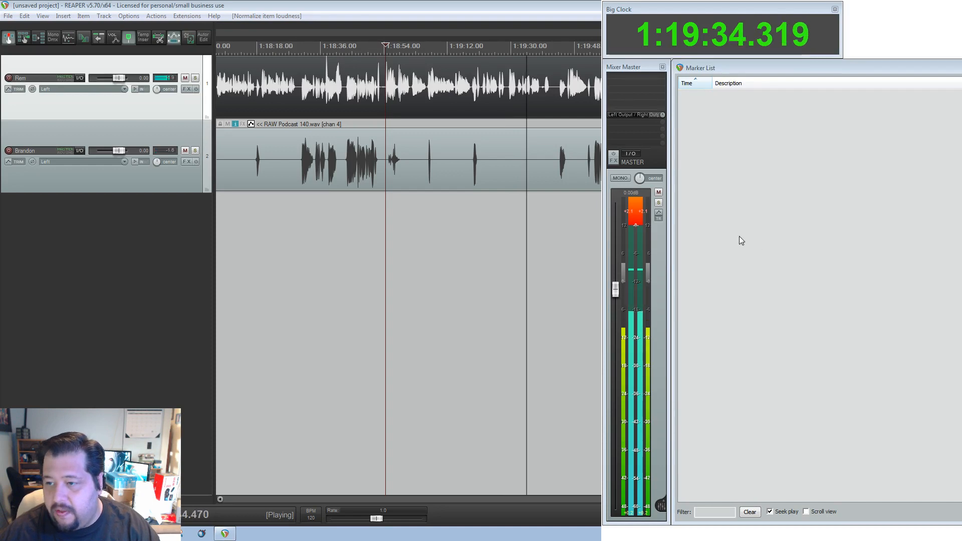
left_click(627, 222)
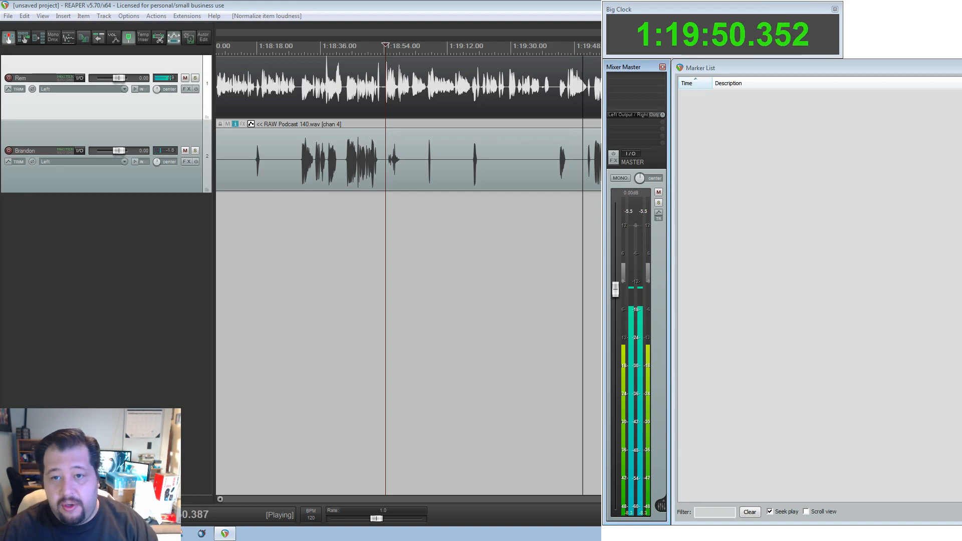
left_click(595, 243)
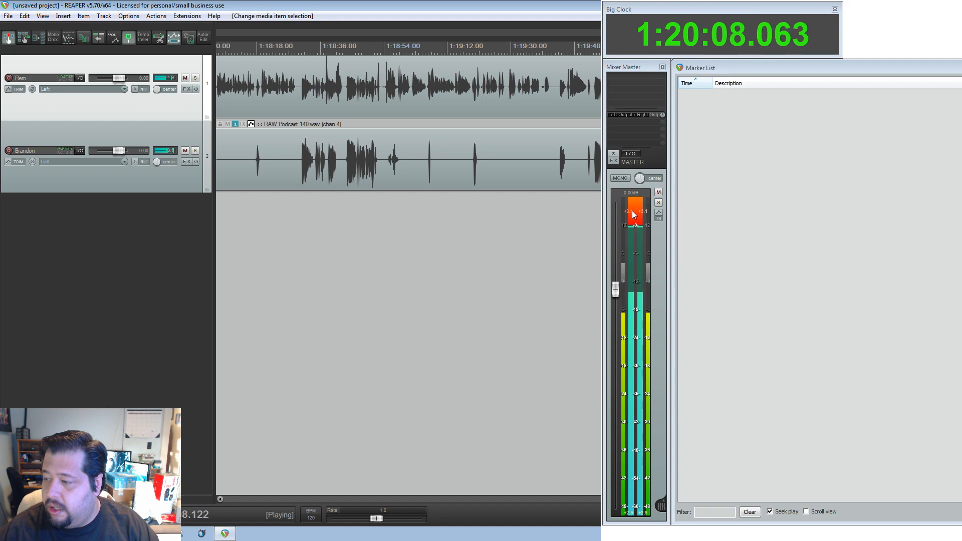
left_click(494, 160)
key("space")
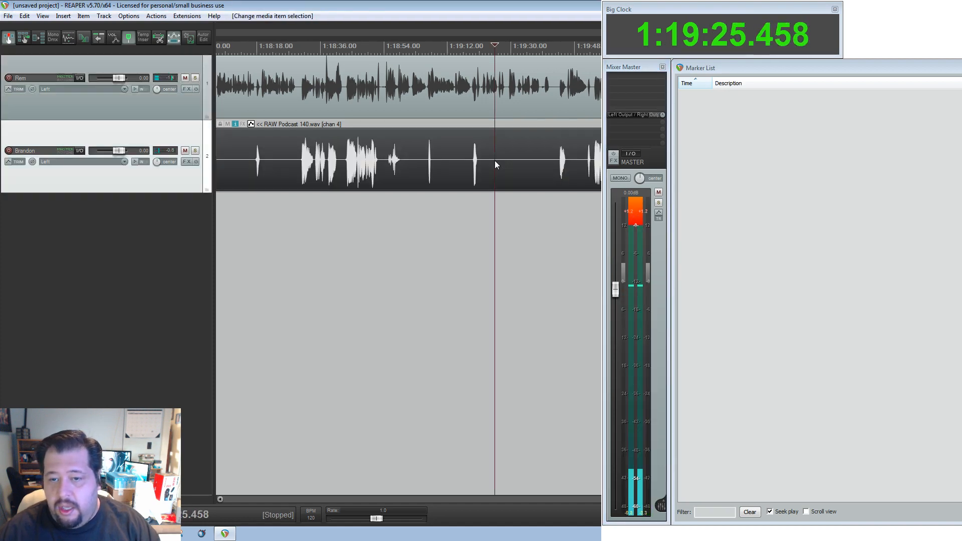
left_click(635, 211)
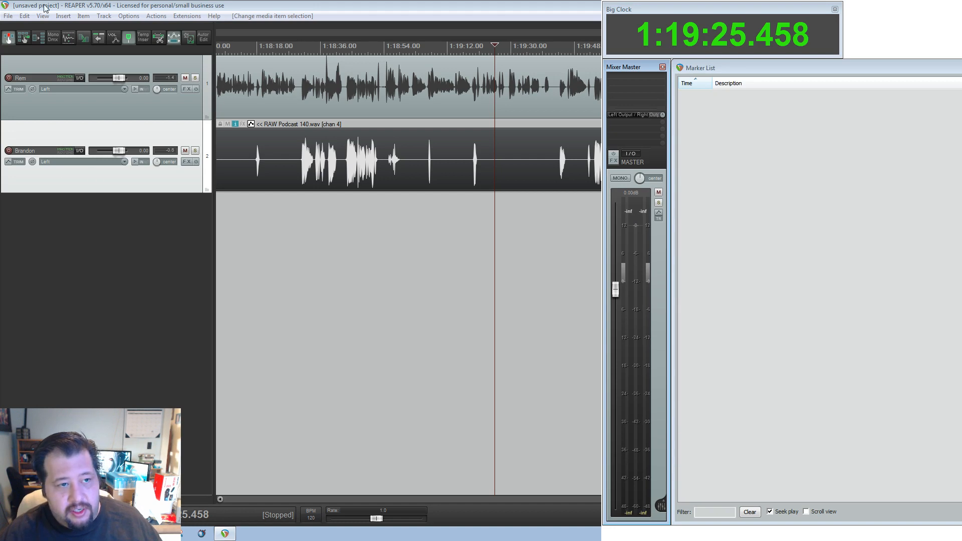
left_click(106, 181)
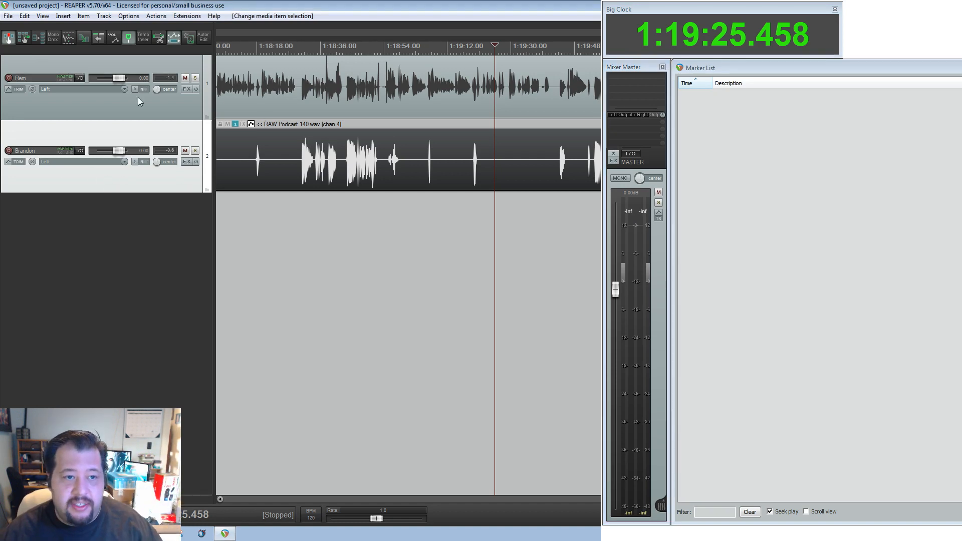
scroll(152, 183, "up", 1)
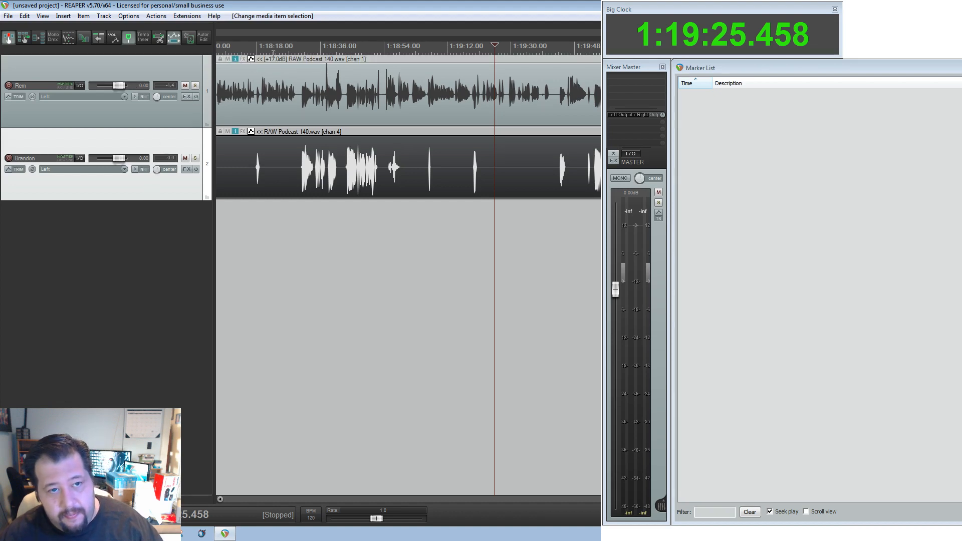
left_click_drag(266, 55, 321, 54)
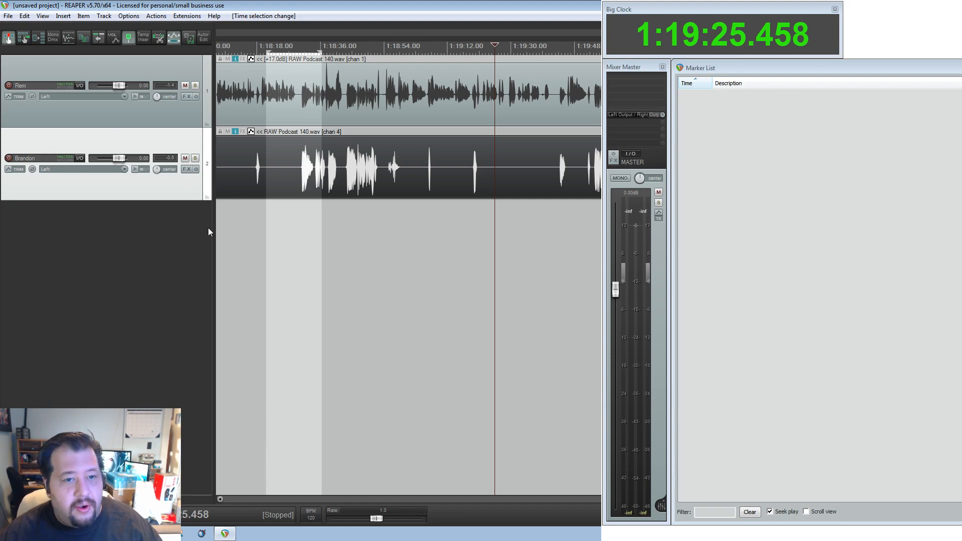
left_click(67, 38)
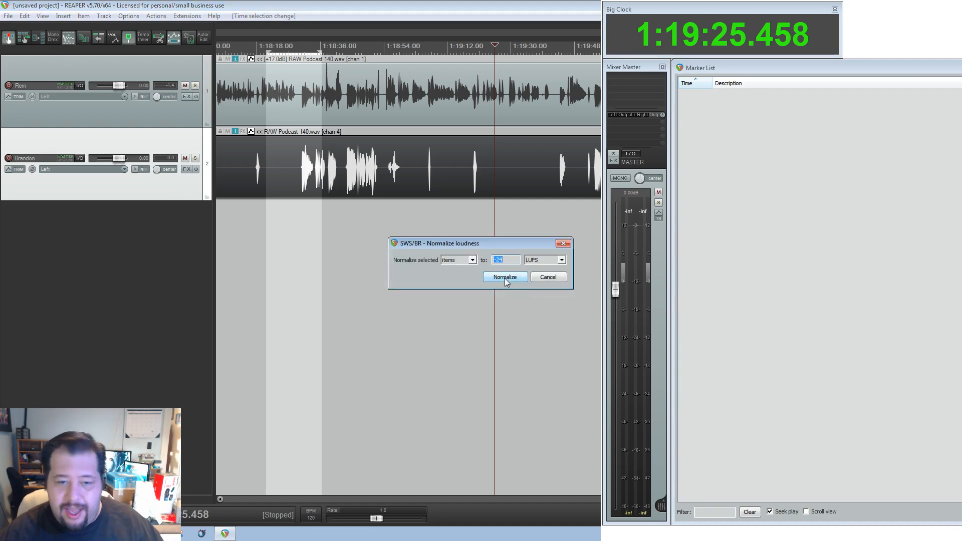
left_click(504, 279)
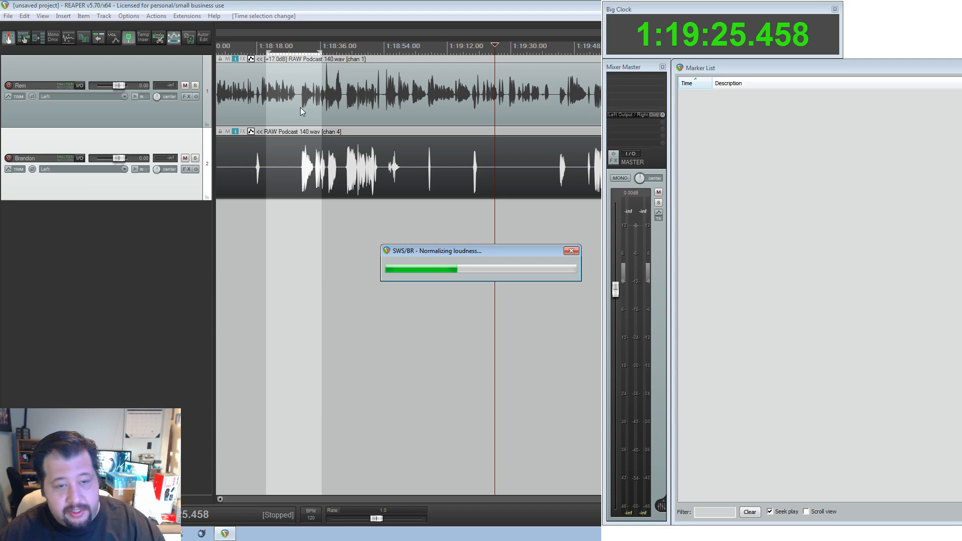
key("Escape")
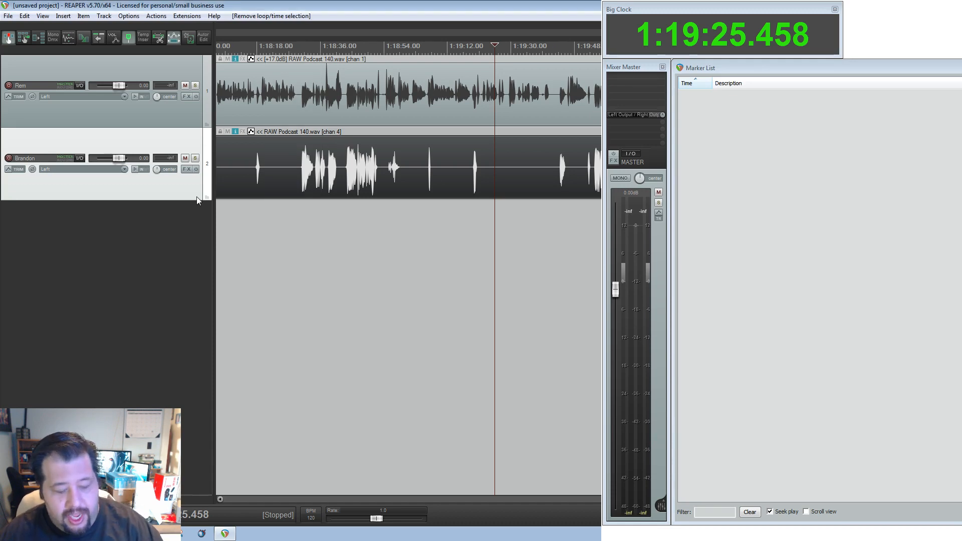
Normalize the loudness of the chan 4 item to -24 LUFS.
left_click(69, 37)
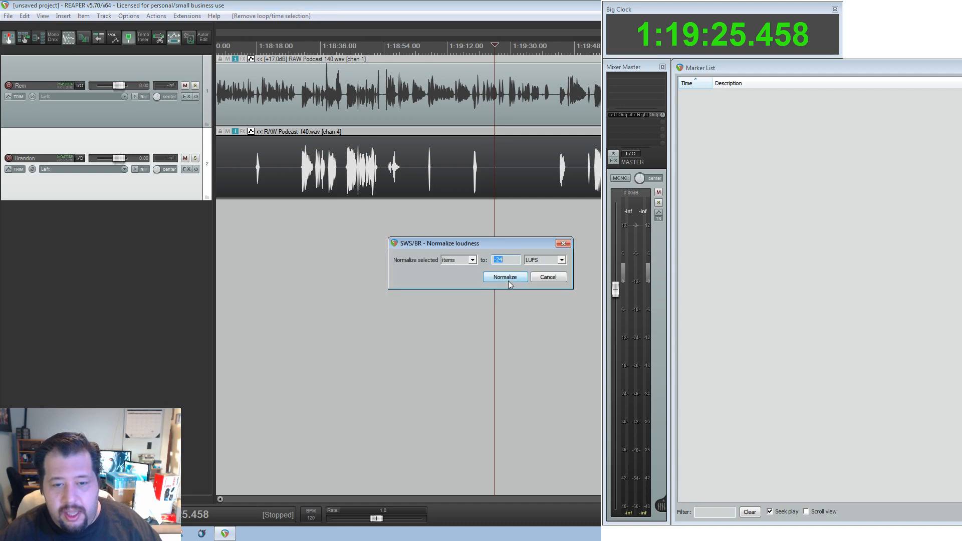
left_click(508, 281)
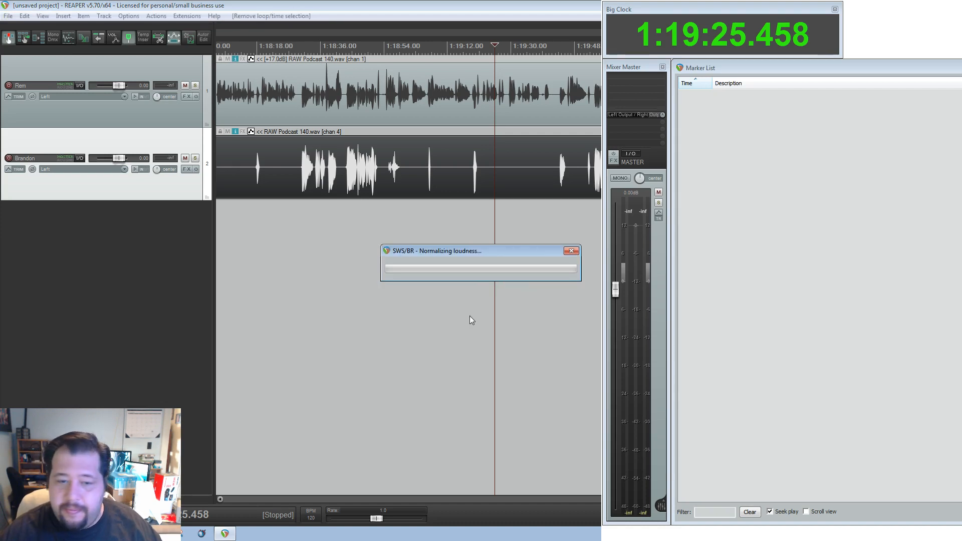
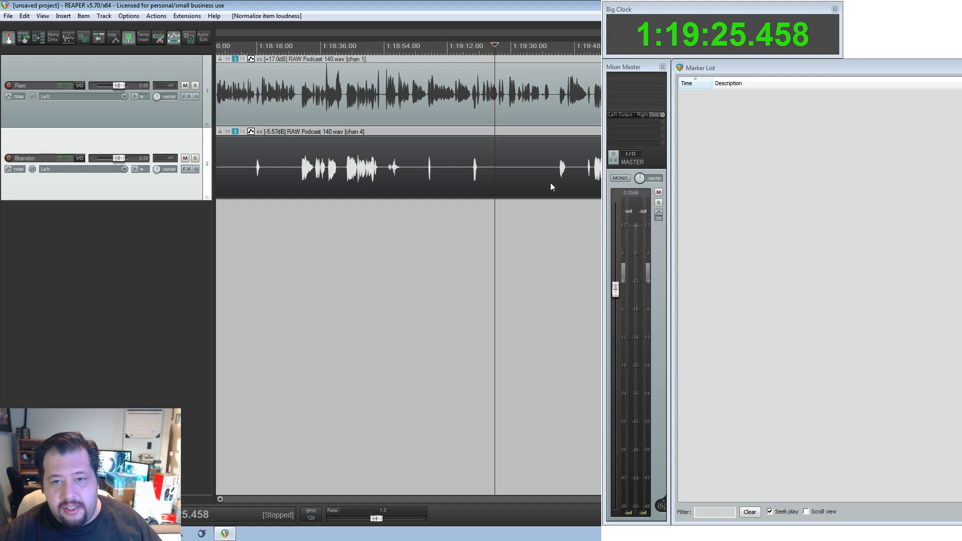
Play both normalized tracks from about 1:19:48, briefly muting the chan 1 track to hear chan 4 alone.
left_click(575, 208)
key("space")
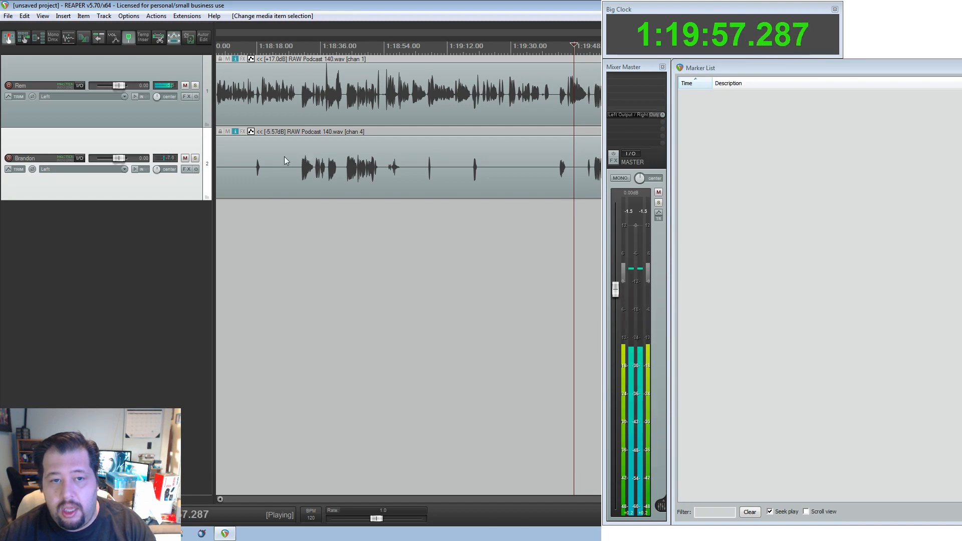
left_click(185, 86)
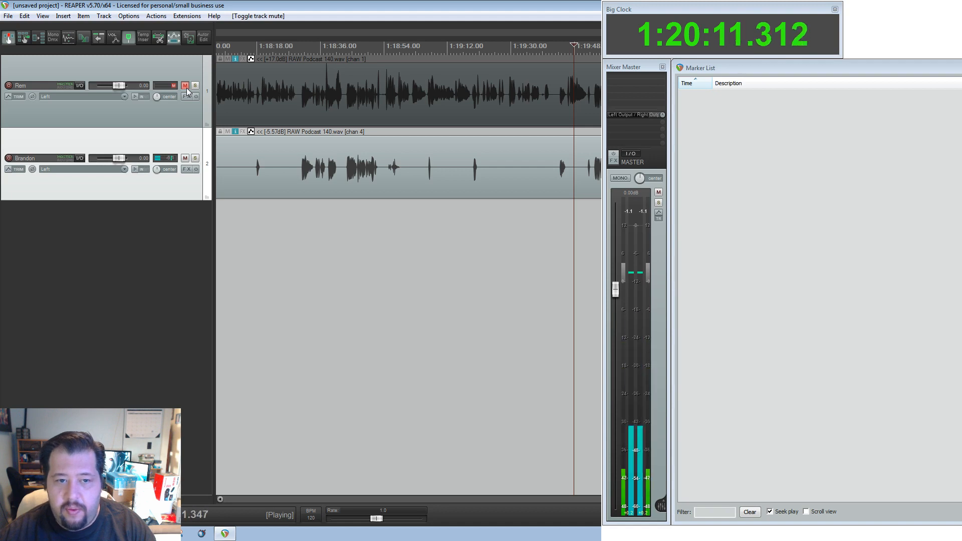
left_click(186, 86)
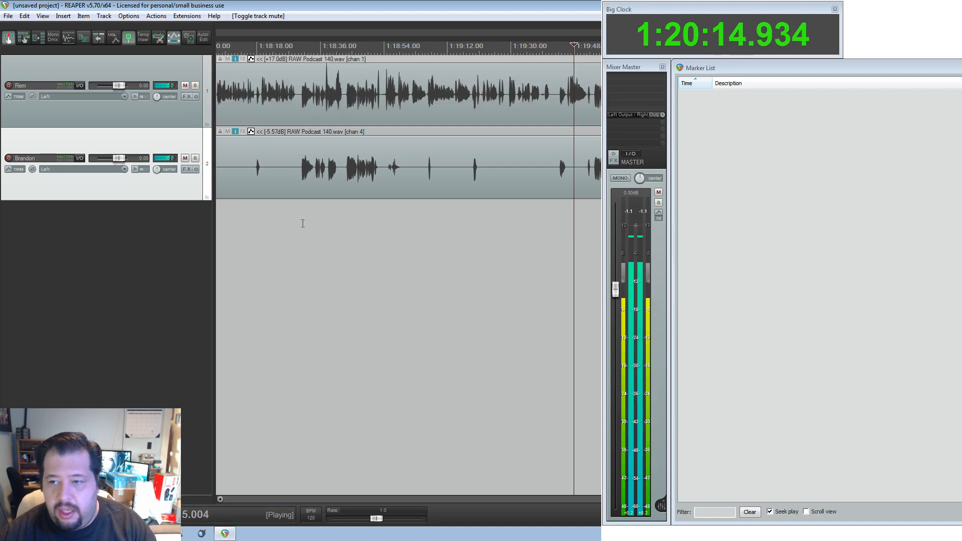
key("space")
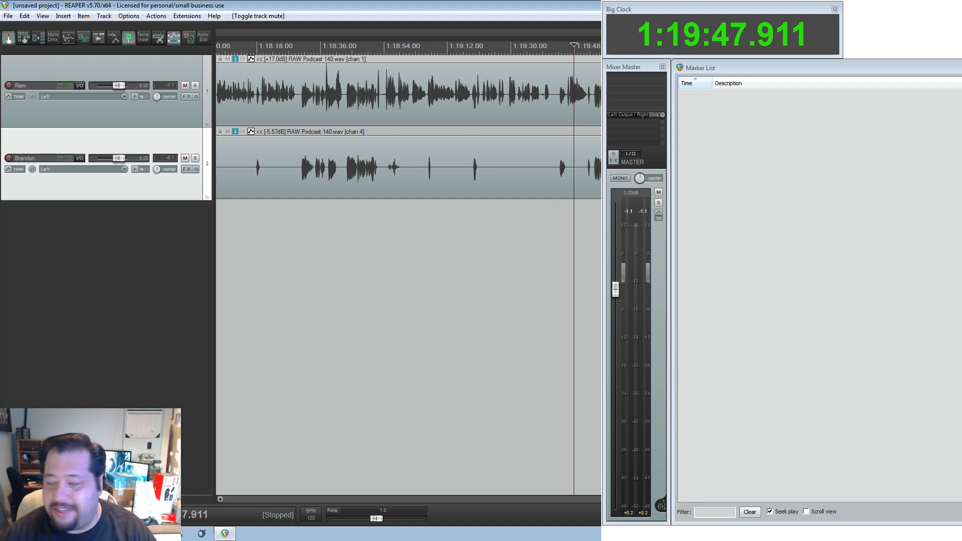
key("alt+Tab")
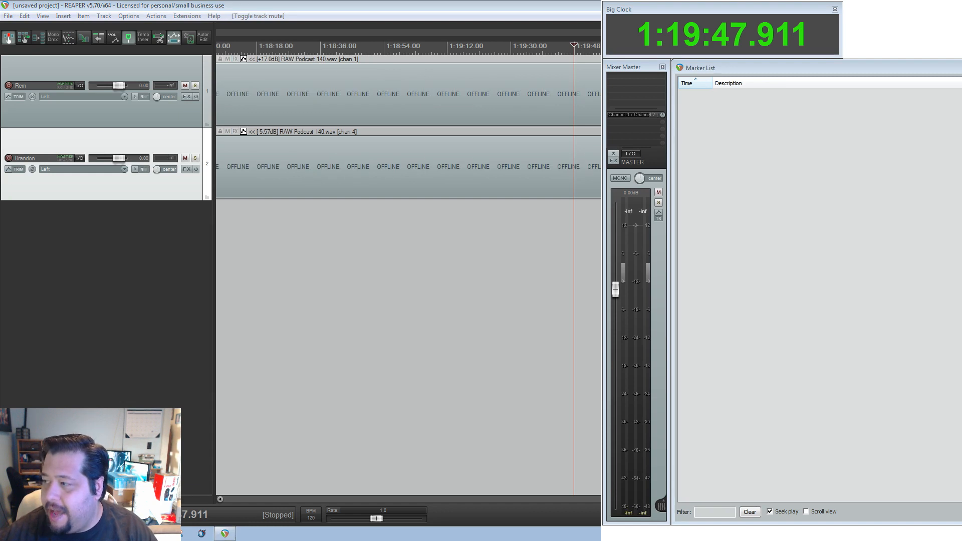
left_click(464, 4)
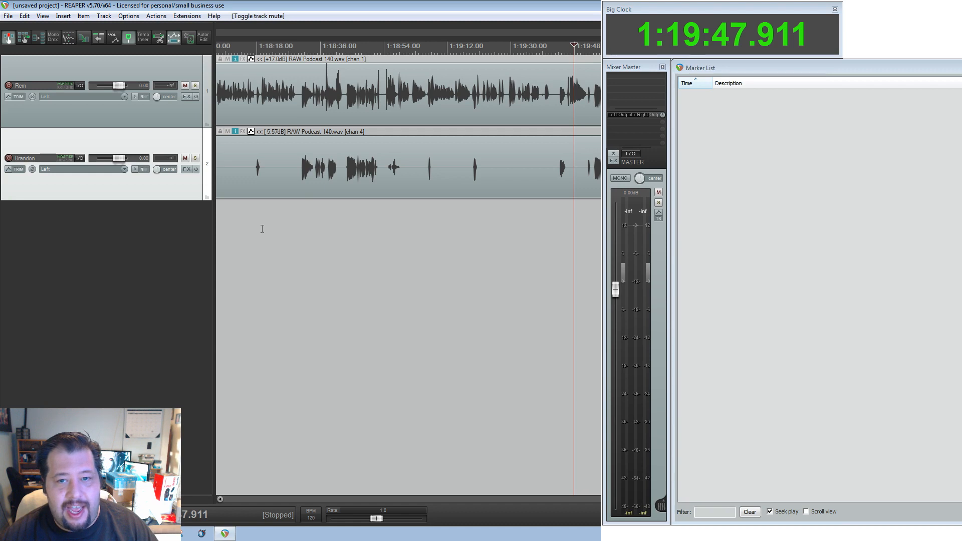
Load the Dueling Ogres FX Chain onto the chan 1 track.
left_click(142, 111)
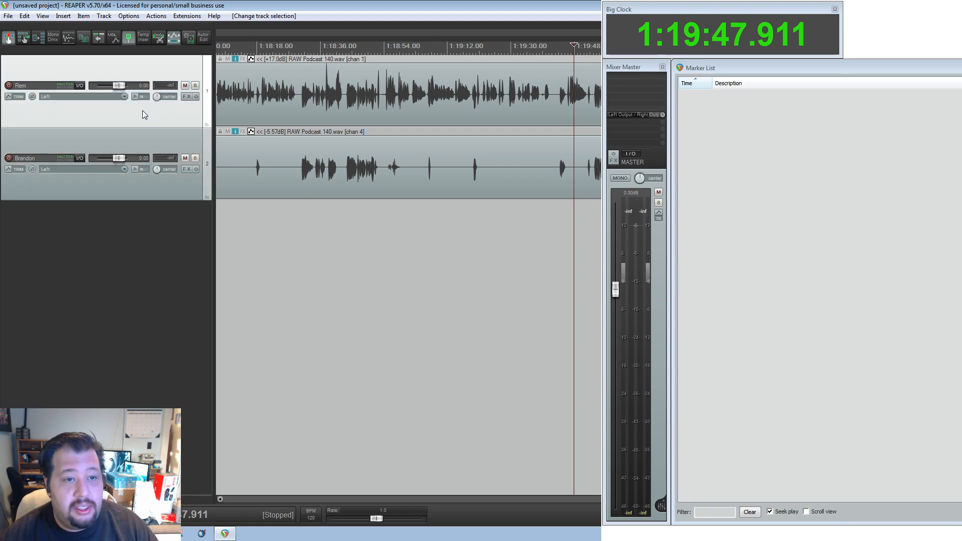
double_click(142, 110)
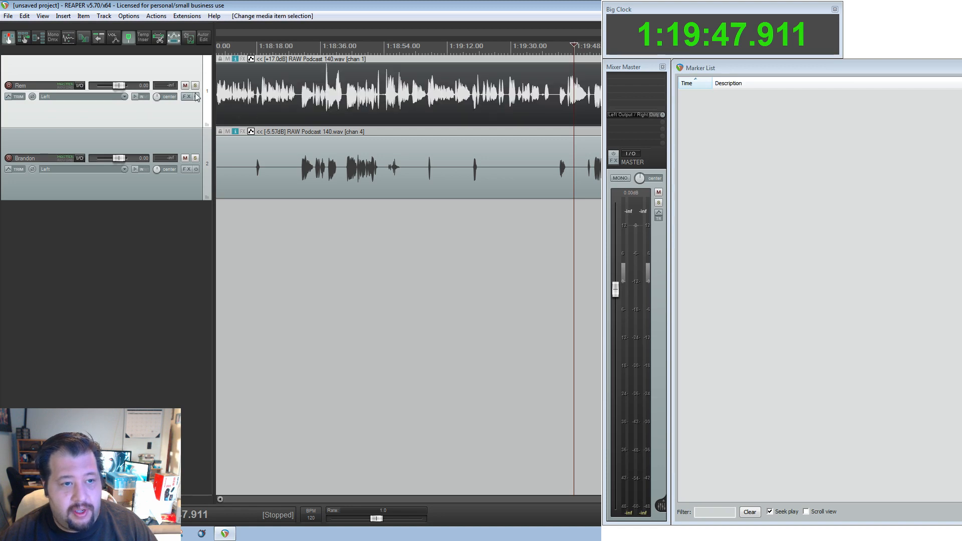
left_click(185, 98)
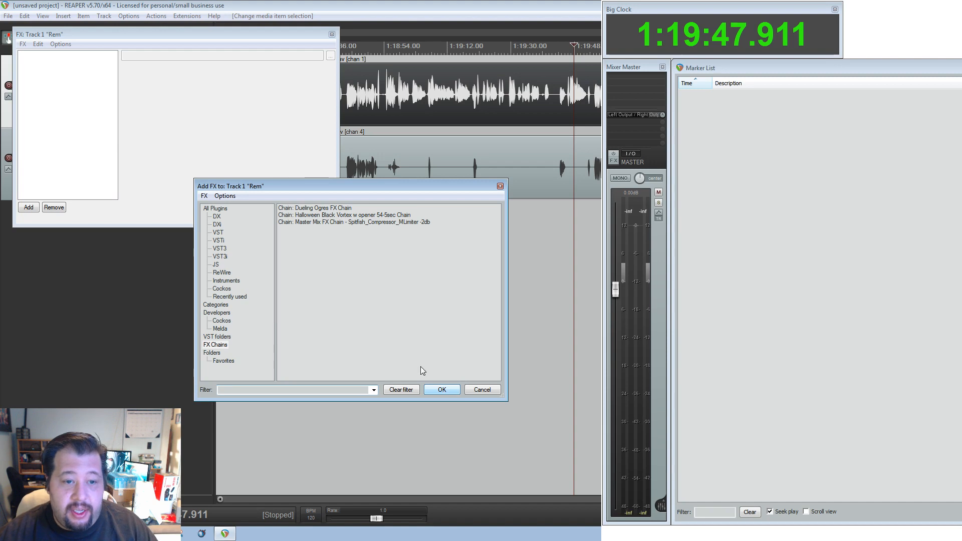
left_click(344, 210)
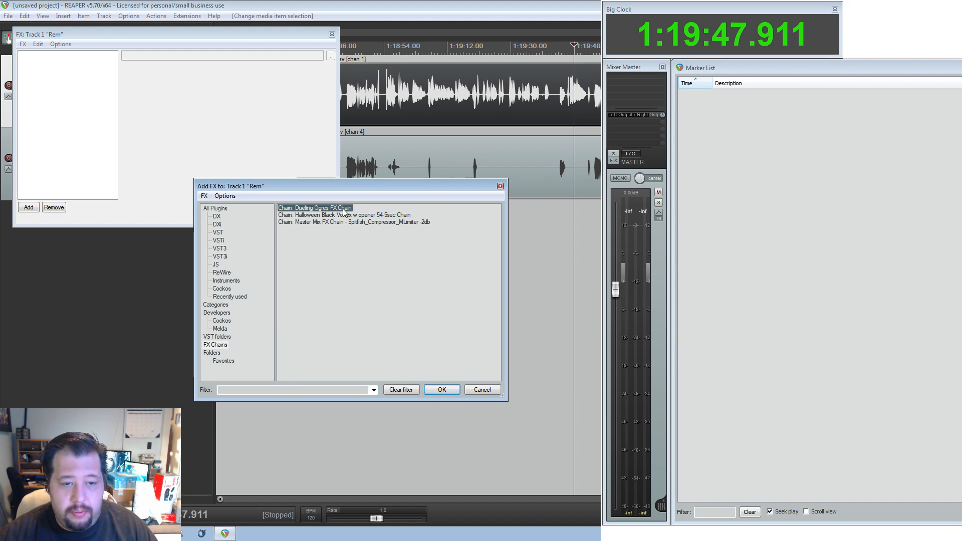
double_click(343, 210)
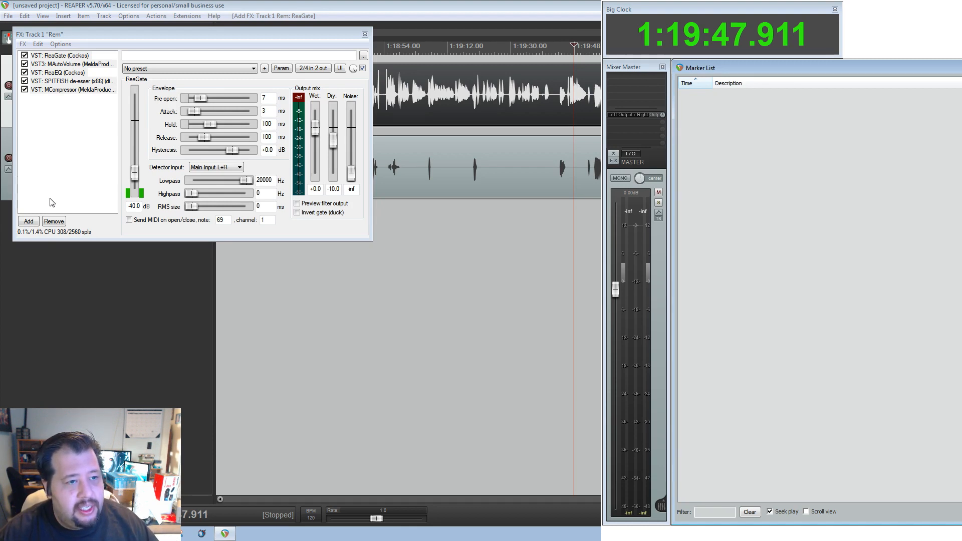
Bypass ReaGate, MAutoVolume, ReaEQ and the SPITFISH de-esser in the chan 1 track's effects chain.
left_click(24, 64)
left_click(59, 168)
left_click(26, 56)
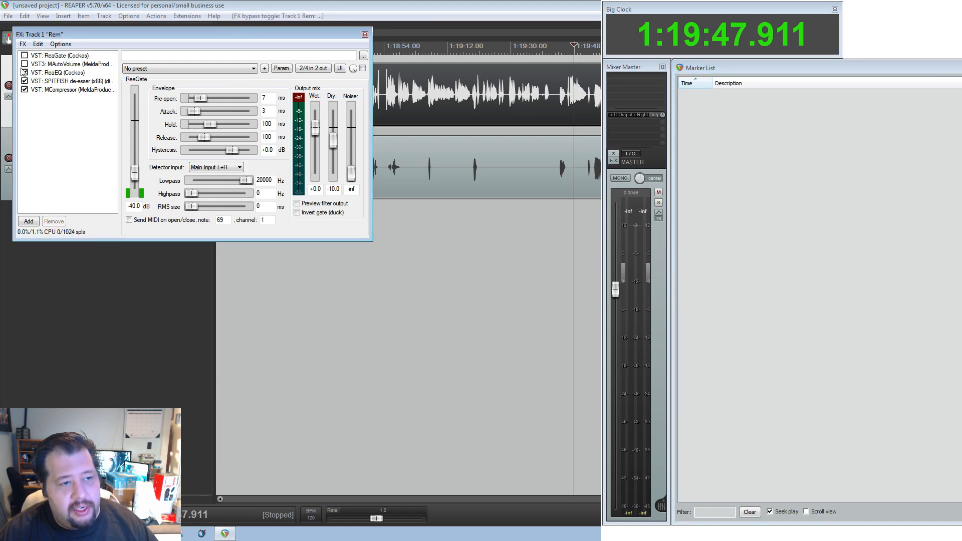
left_click(24, 72)
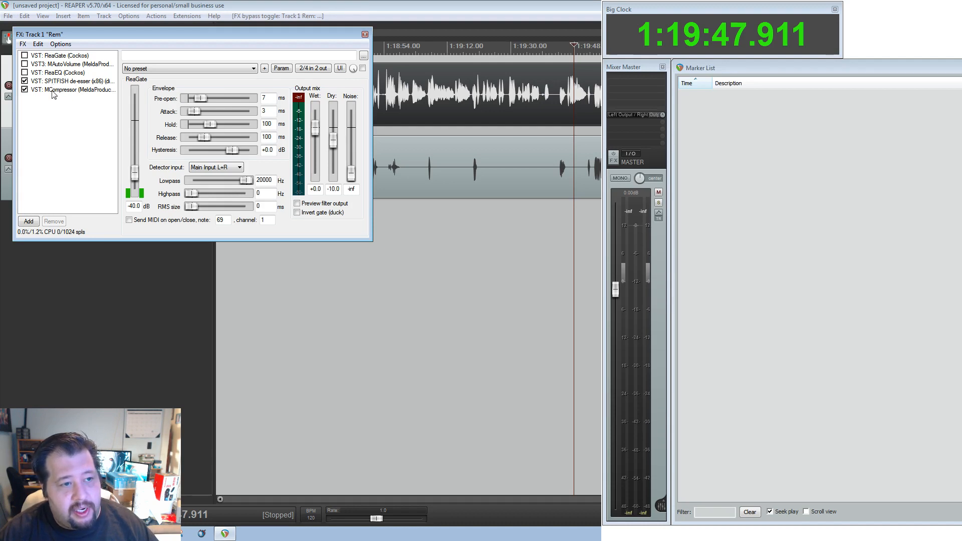
left_click(25, 81)
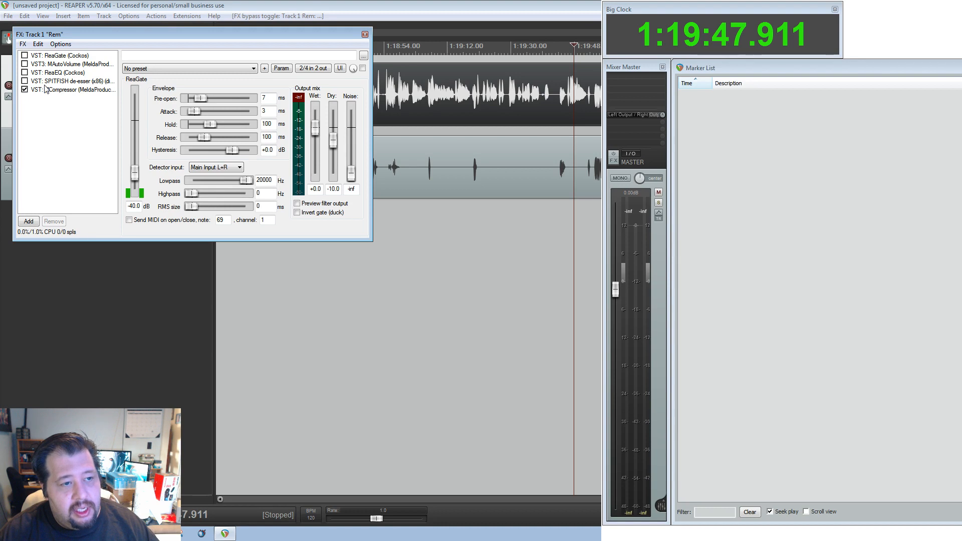
Remove ReaGate, MAutoVolume, ReaEQ and the SPITFISH de-esser from the chan 1 track, keeping only MCompressor.
left_click(65, 90)
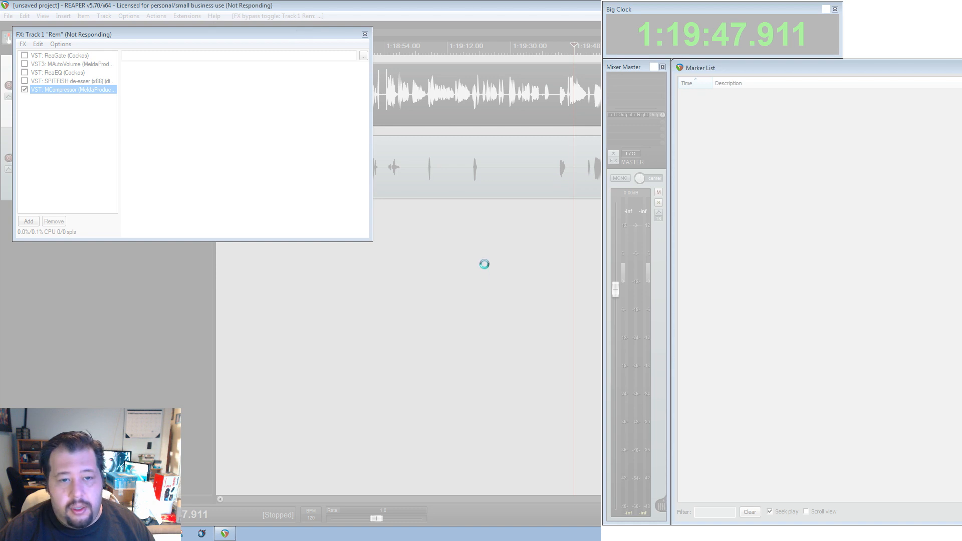
left_click(484, 262)
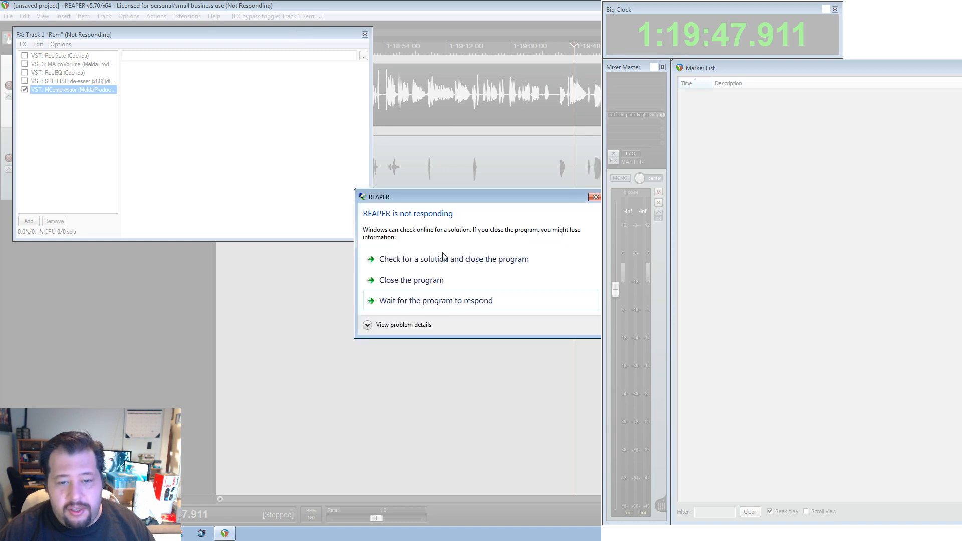
left_click(430, 301)
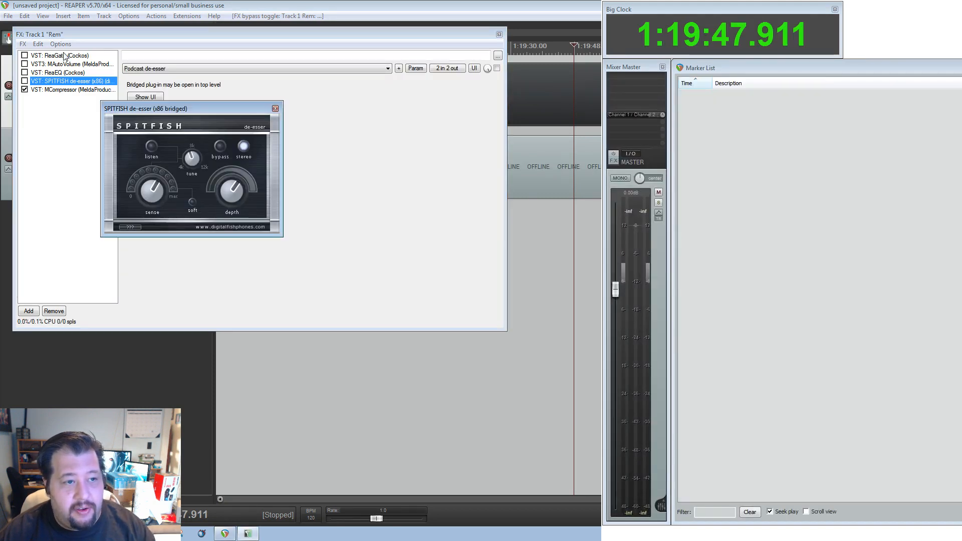
left_click(64, 56, "shift")
key("Delete")
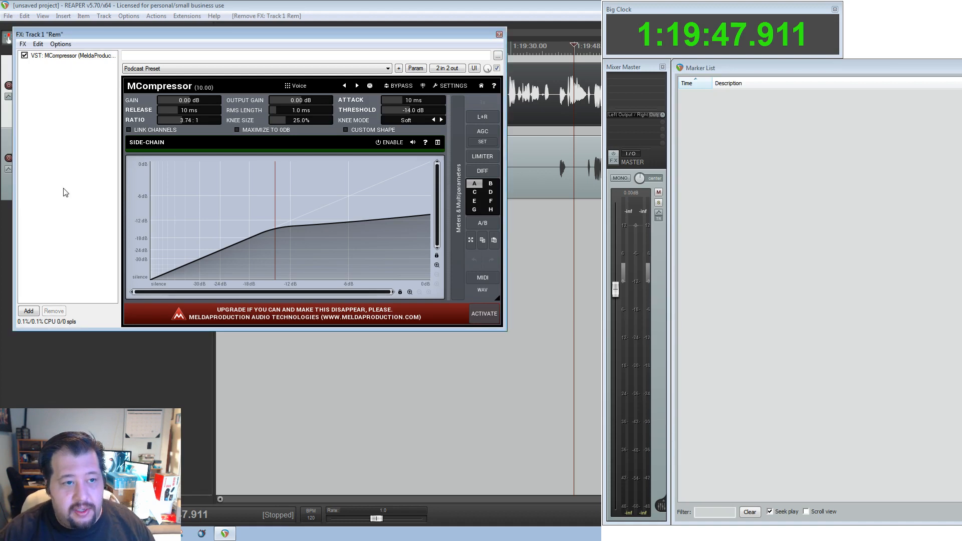
Add the JS hard limiter after MCompressor on the chan 1 track and set its max vol to -2 dB.
left_click(29, 311)
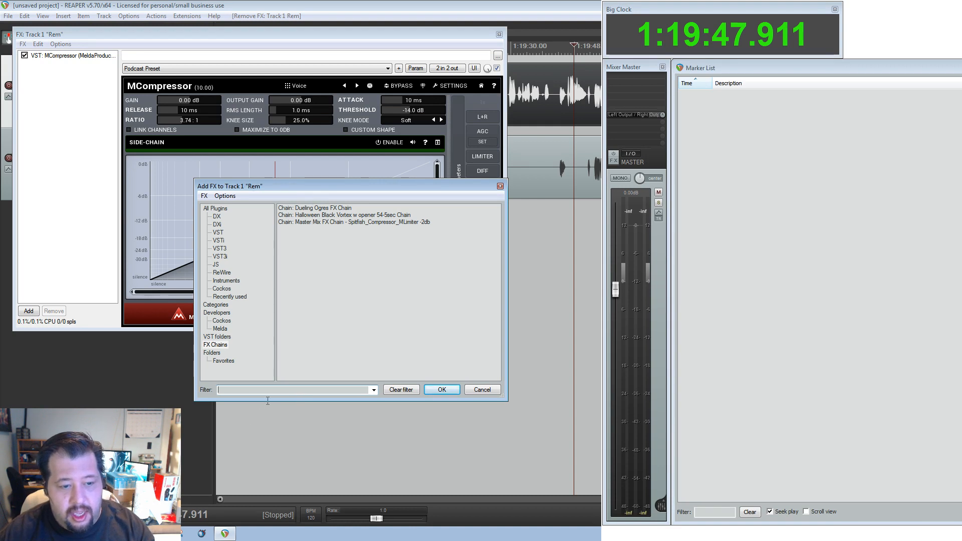
left_click(220, 208)
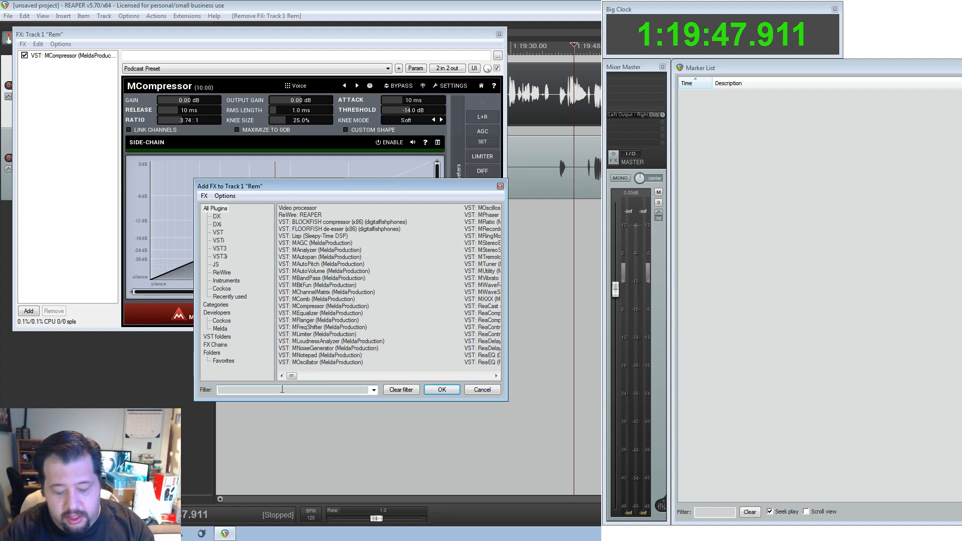
type("lim")
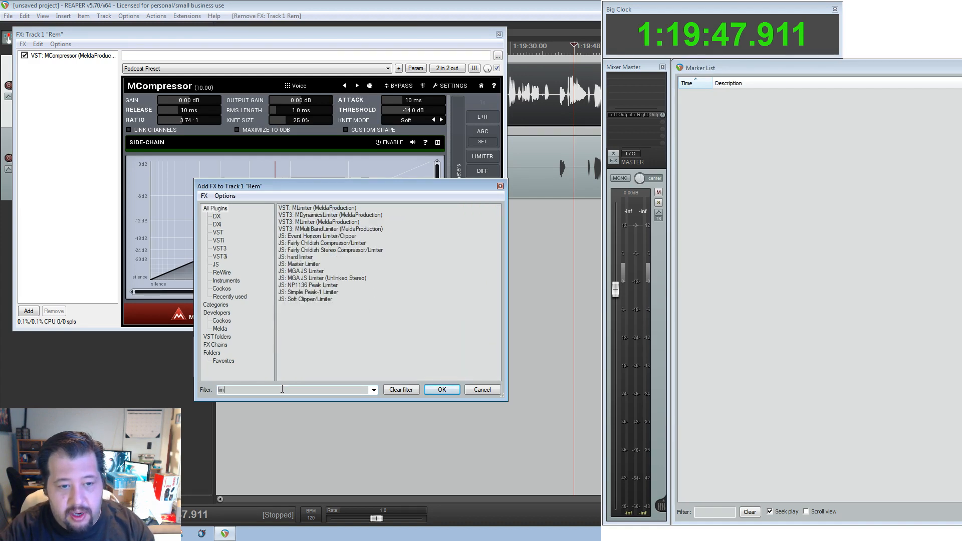
double_click(300, 259)
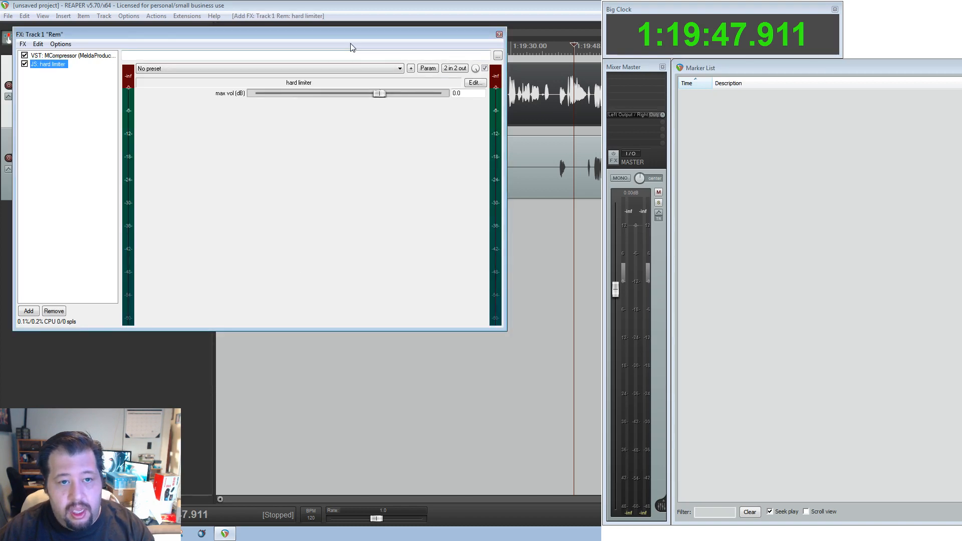
type("-2")
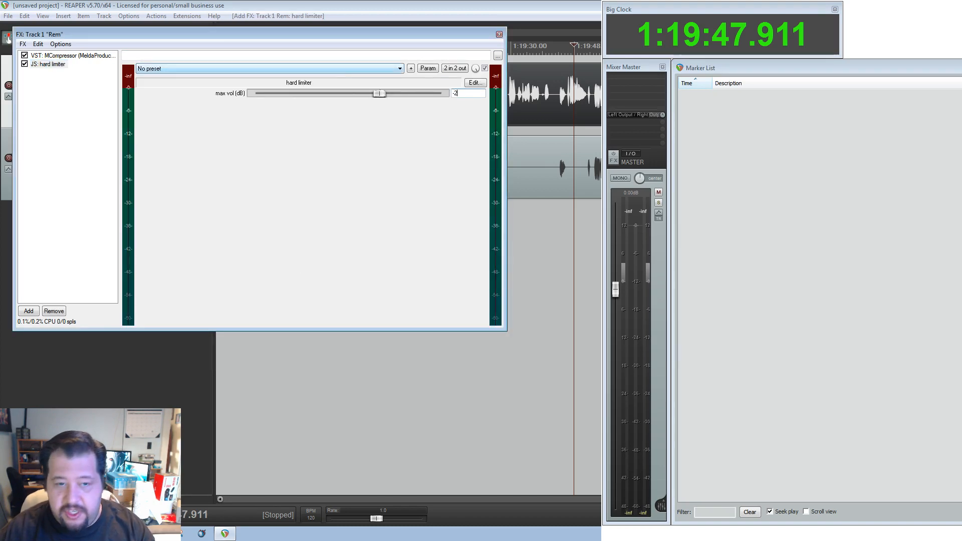
key("Return")
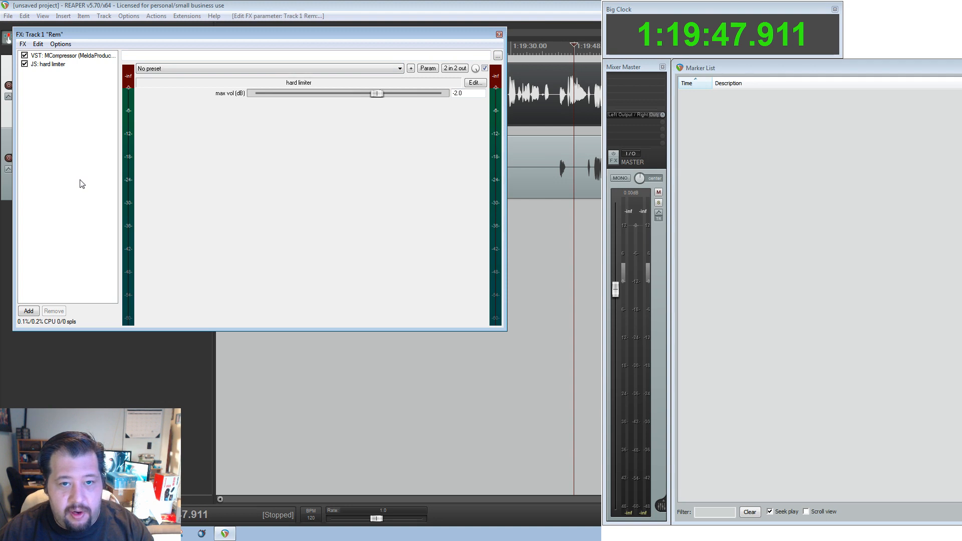
Review the MCompressor and hard limiter settings on the chan 1 track, and close its effects chain.
left_click(68, 55)
left_click(61, 65)
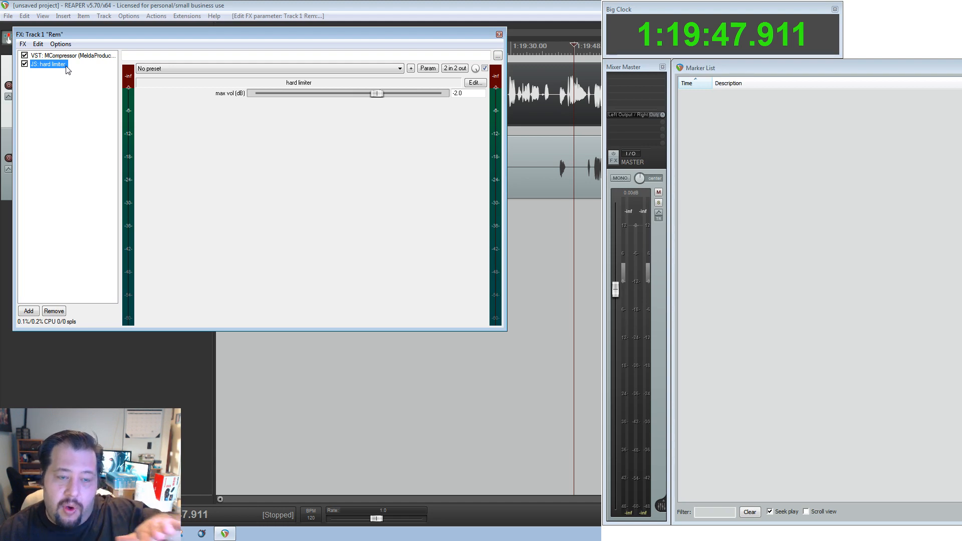
left_click(74, 56)
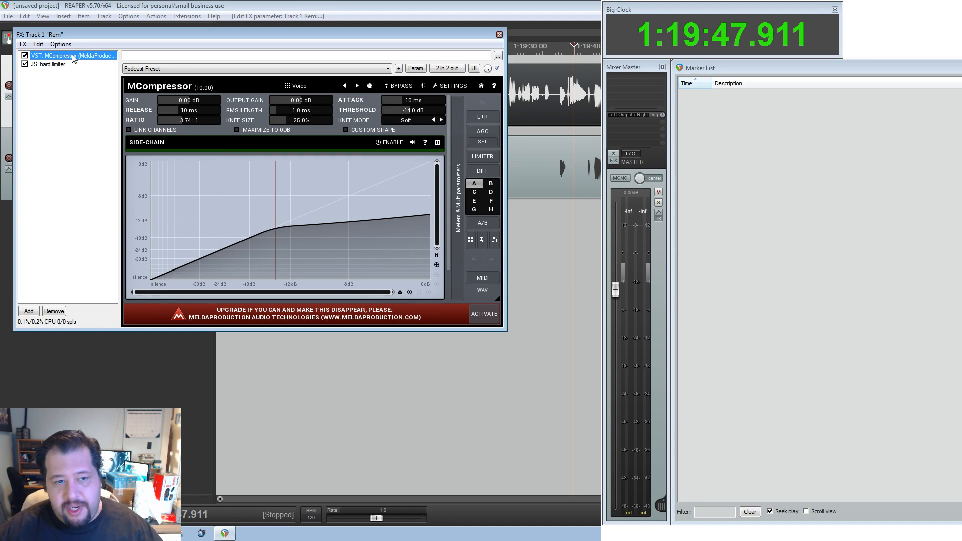
left_click(59, 66)
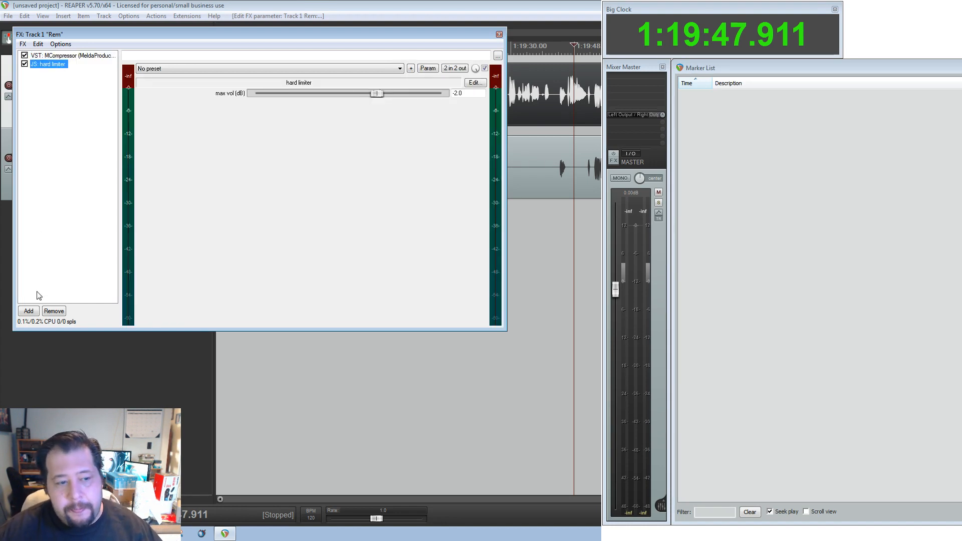
left_click(499, 34)
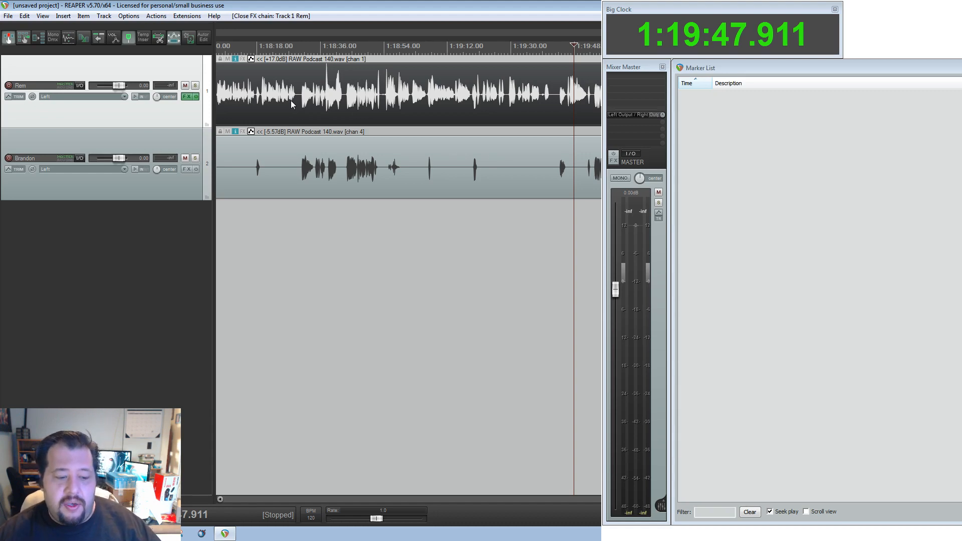
Try ReaFir with the Podcast Update 12/6/17 preset on the chan 1 track, raise its curve around 10–14 kHz, and remove the effect.
left_click(187, 96)
left_click(42, 122)
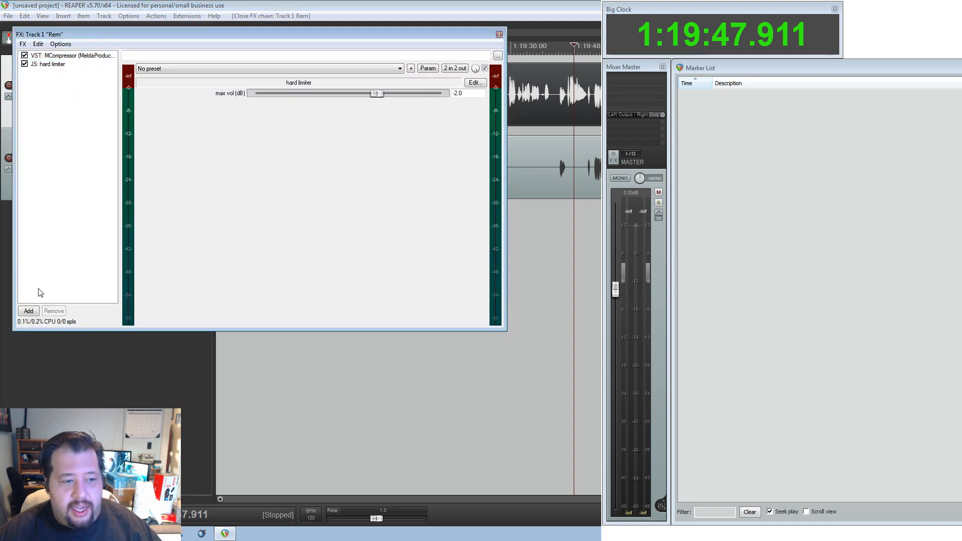
left_click(28, 311)
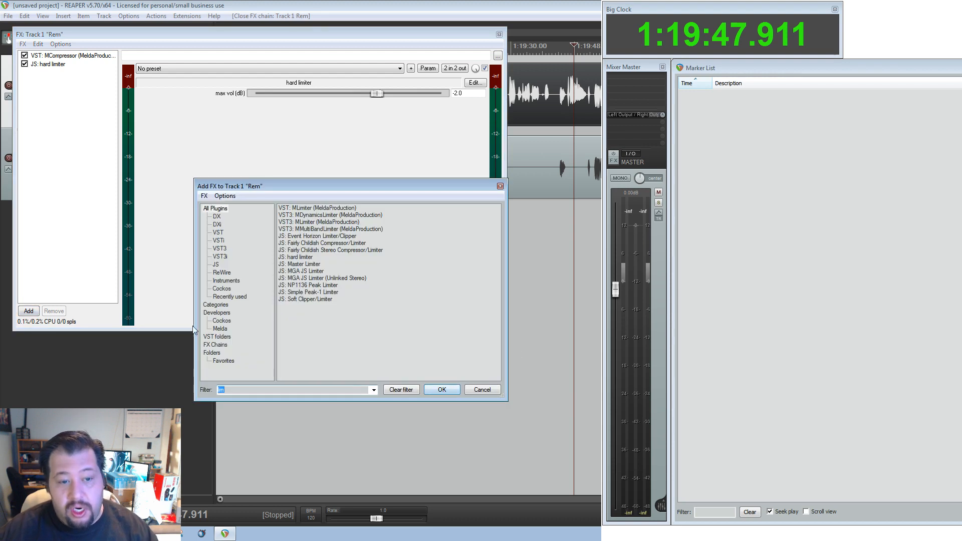
left_click(393, 389)
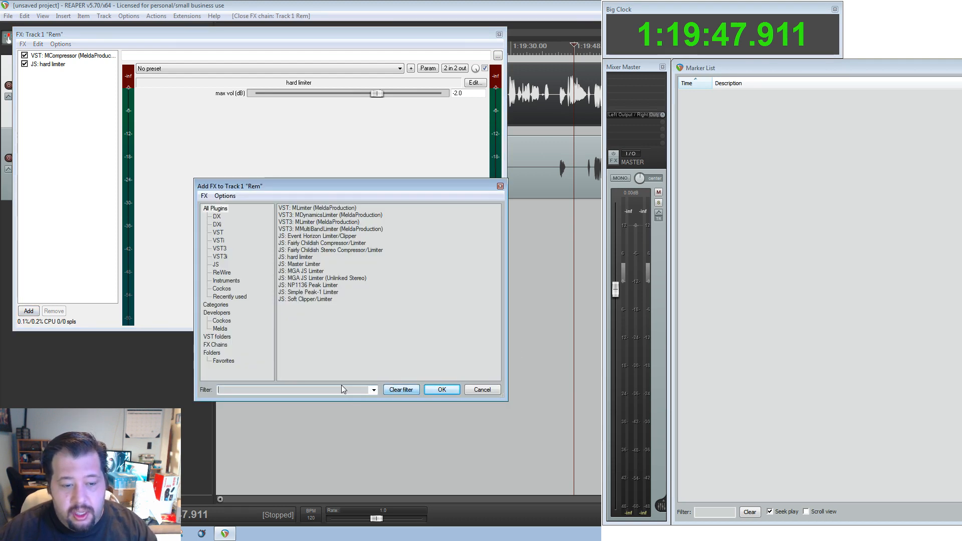
type("r")
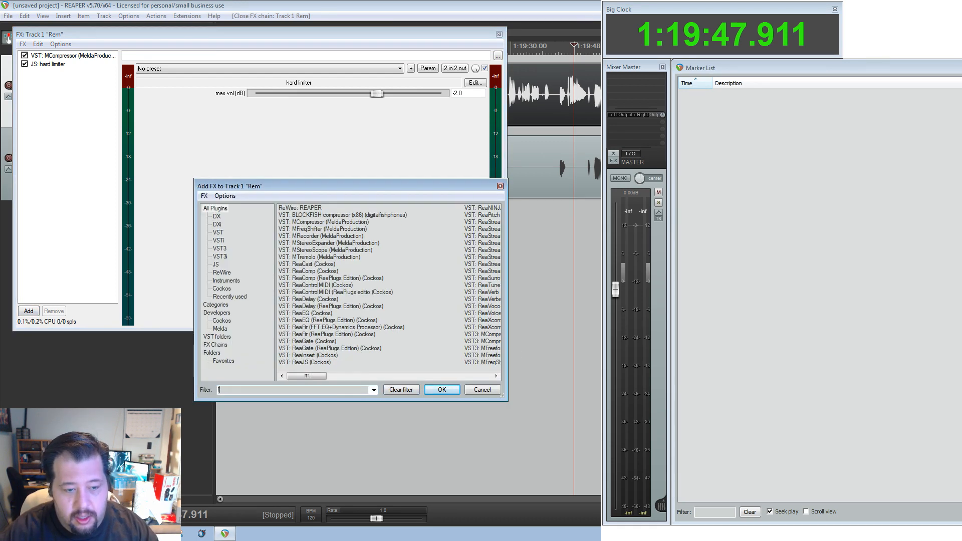
type("ir")
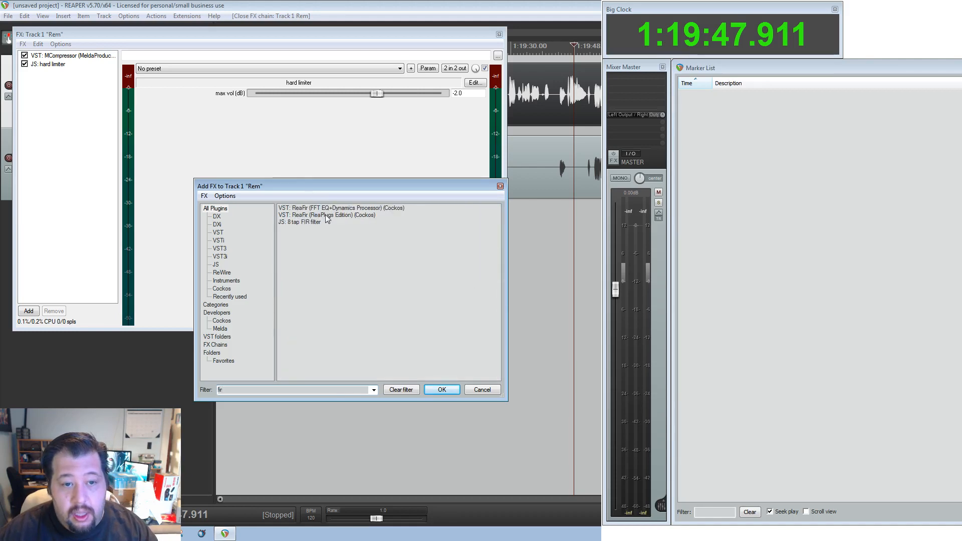
double_click(368, 208)
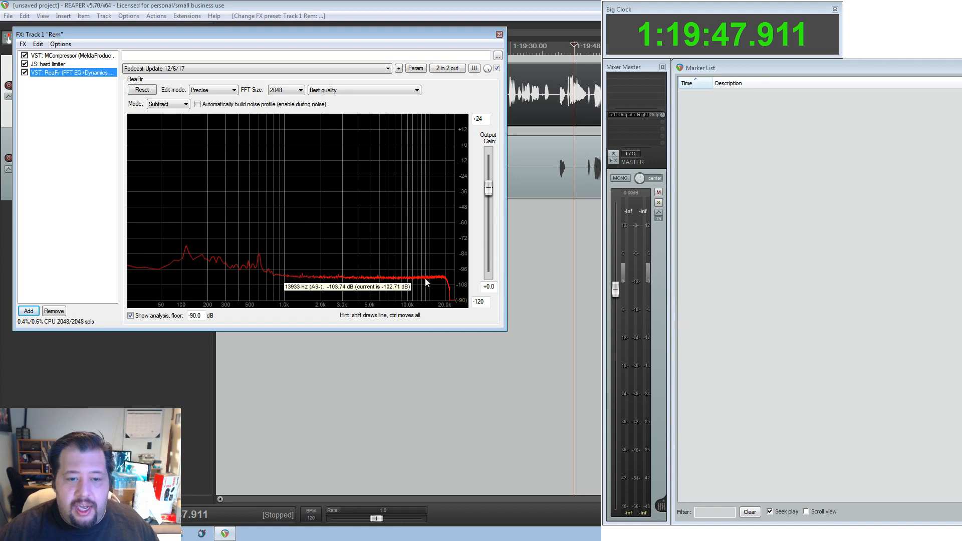
mouse_move(426, 278)
left_mouse_down()
mouse_move(413, 161)
mouse_move(426, 168)
mouse_move(417, 168)
left_mouse_up()
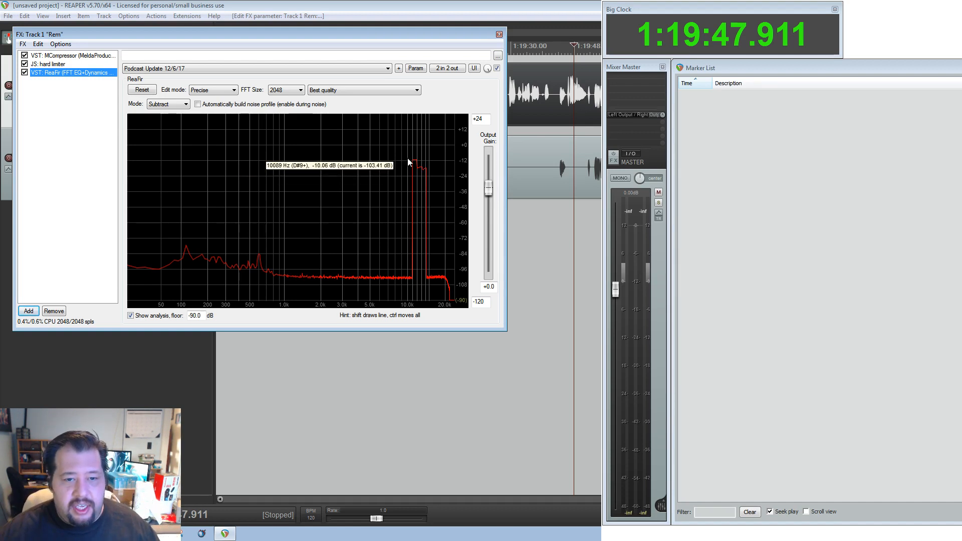
left_click(54, 312)
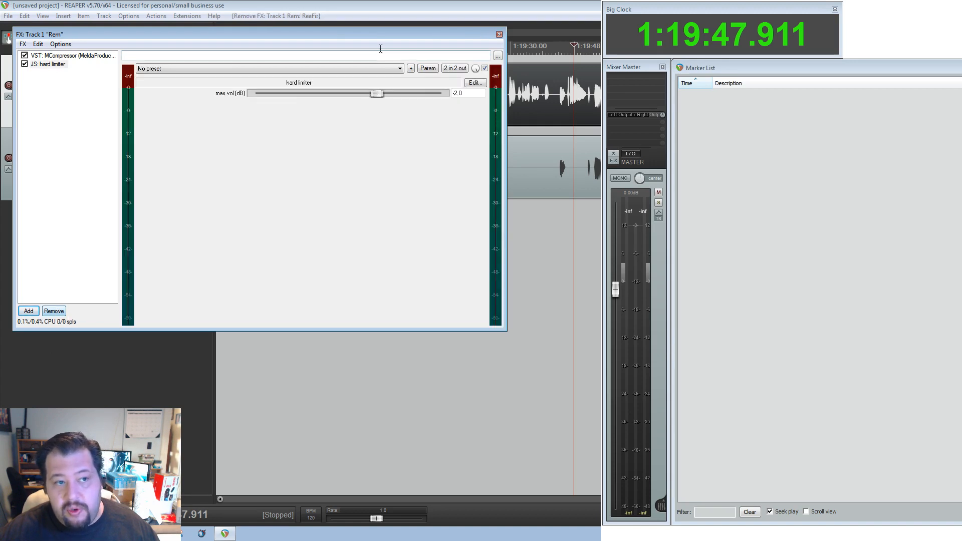
left_click(499, 35)
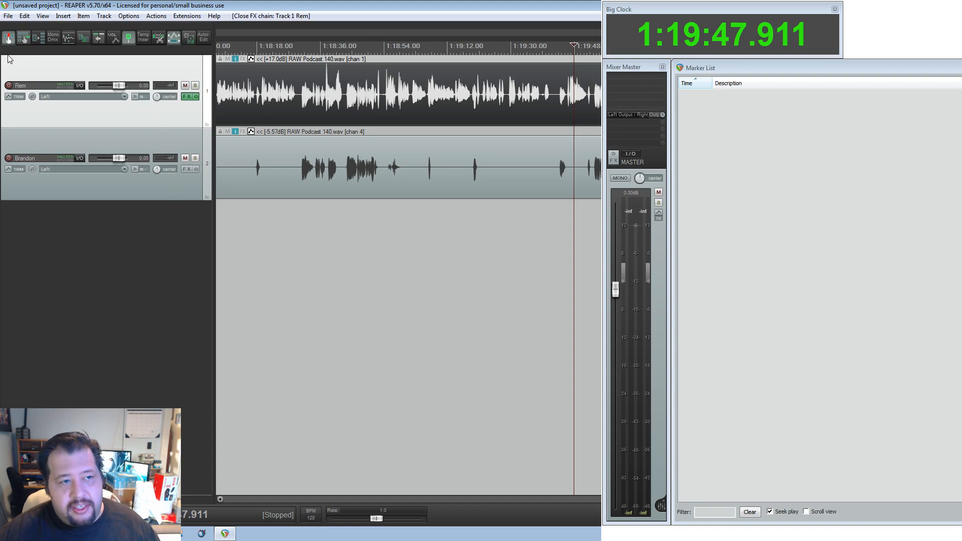
Solo the chan 1 speaker track.
left_click(195, 86)
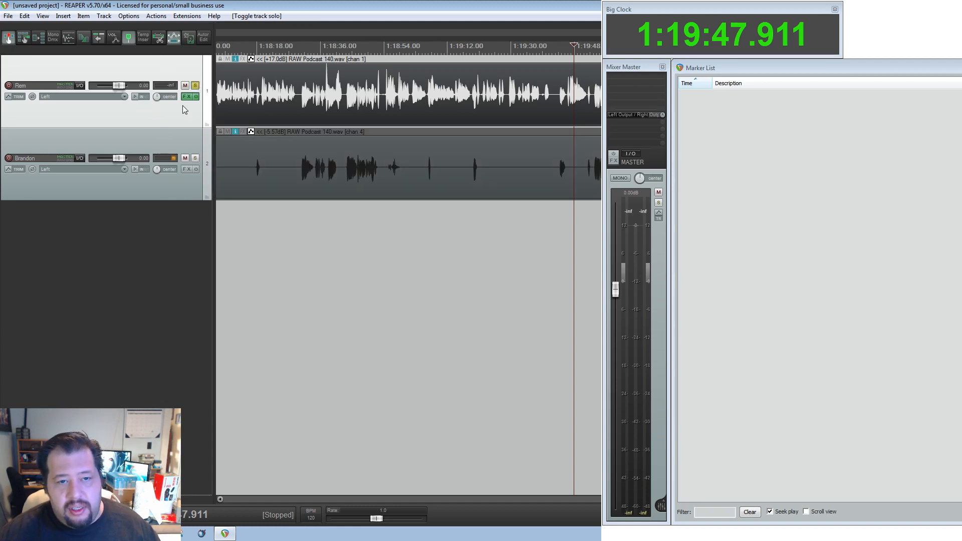
Try the render settings with H:\Dueling Ogres\Podcast 140 as the output directory and the file named after the soloed track.
left_click(8, 15)
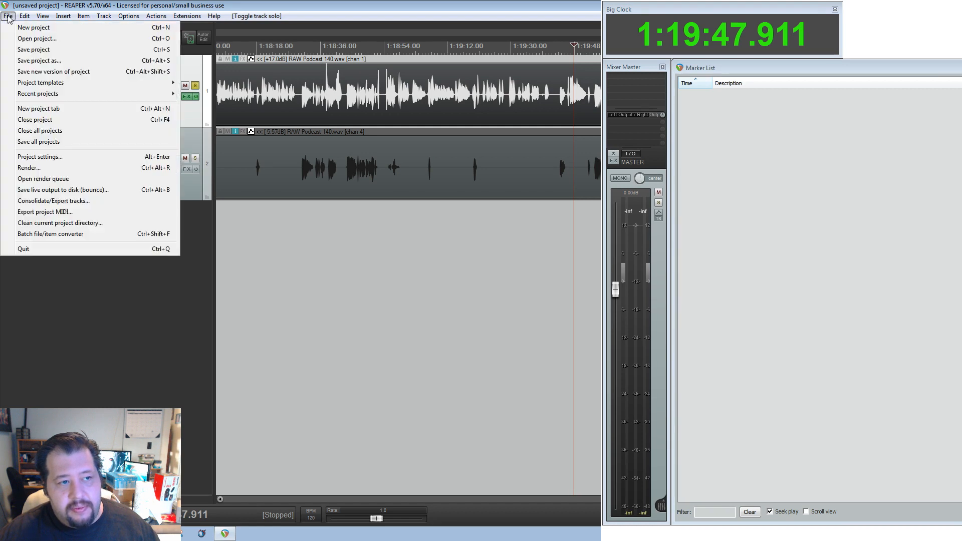
left_click(51, 166)
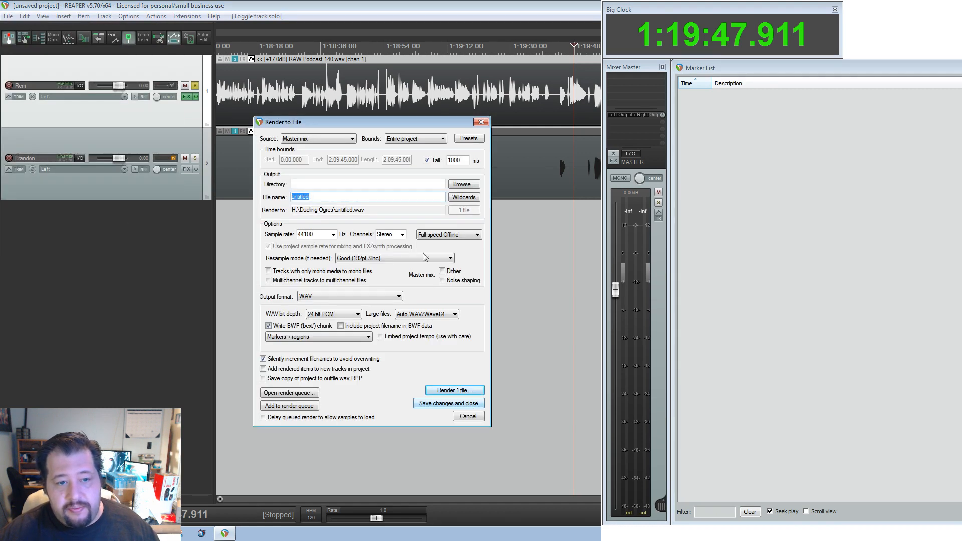
left_click(458, 187)
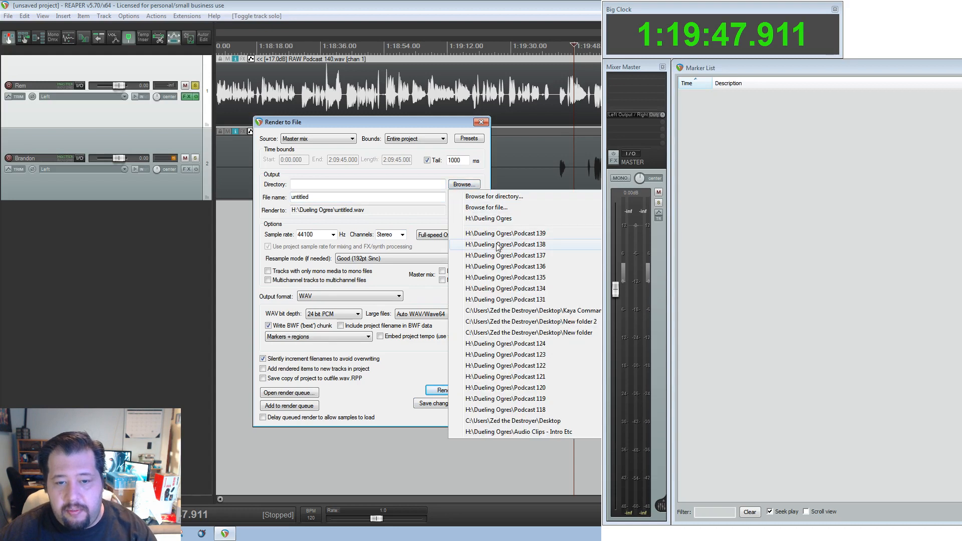
key("Escape")
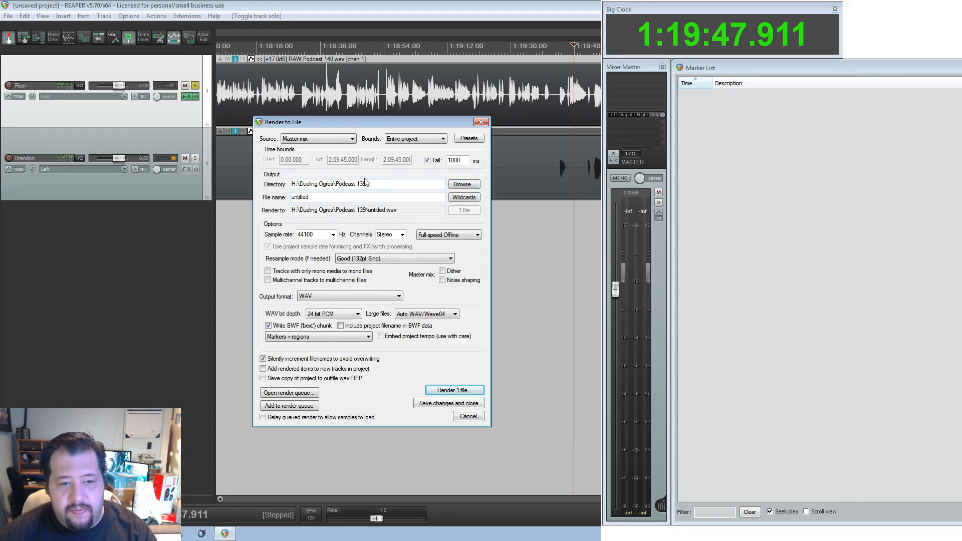
left_click_drag(360, 184, 389, 184)
type("40")
double_click(312, 196)
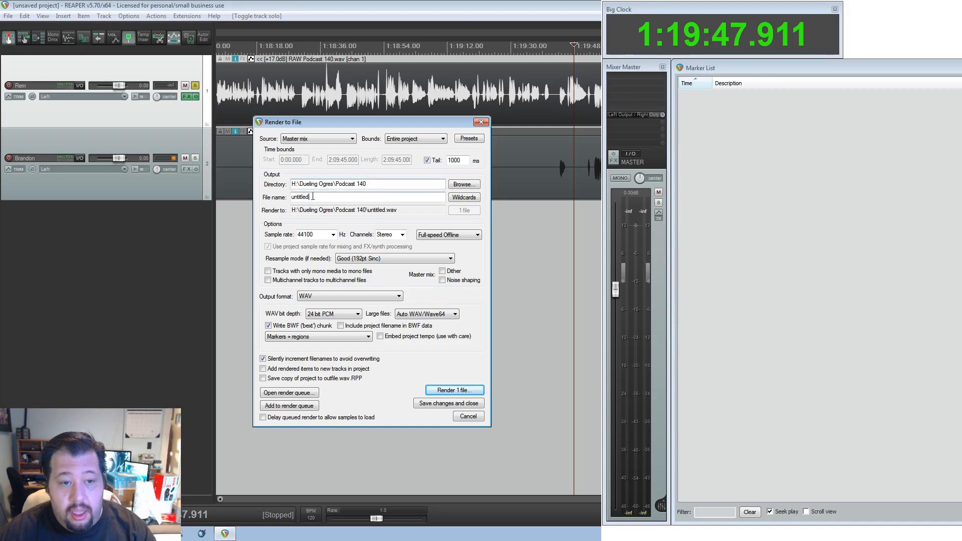
type("Rem")
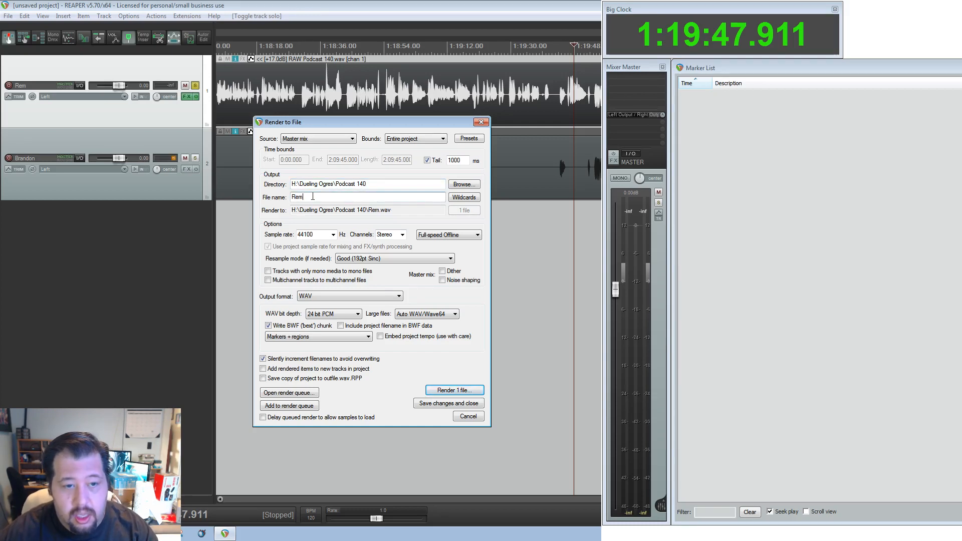
Try a 48000 Hz mono render as MP3 at a constant 128 kbps, and cancel the render settings.
left_click(333, 235)
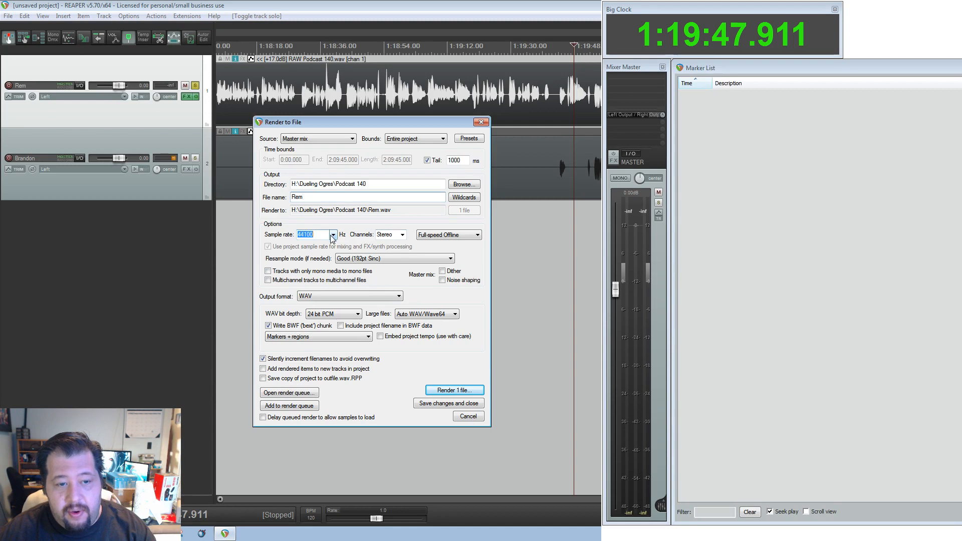
left_click(317, 284)
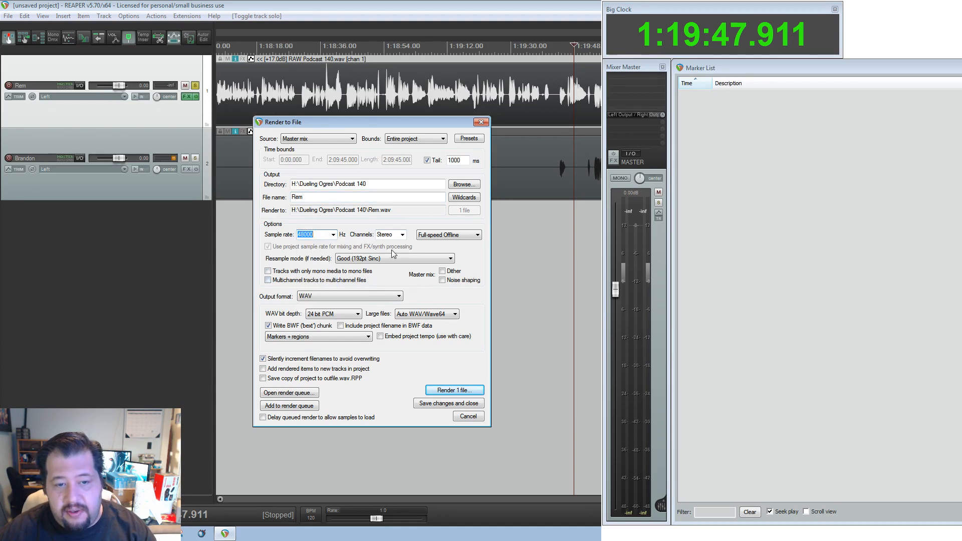
left_click(402, 236)
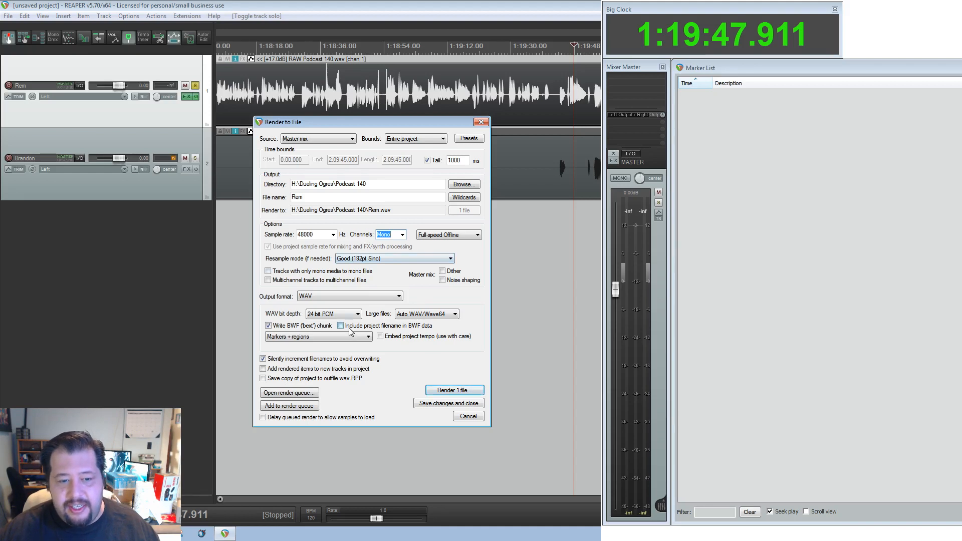
left_click(376, 296)
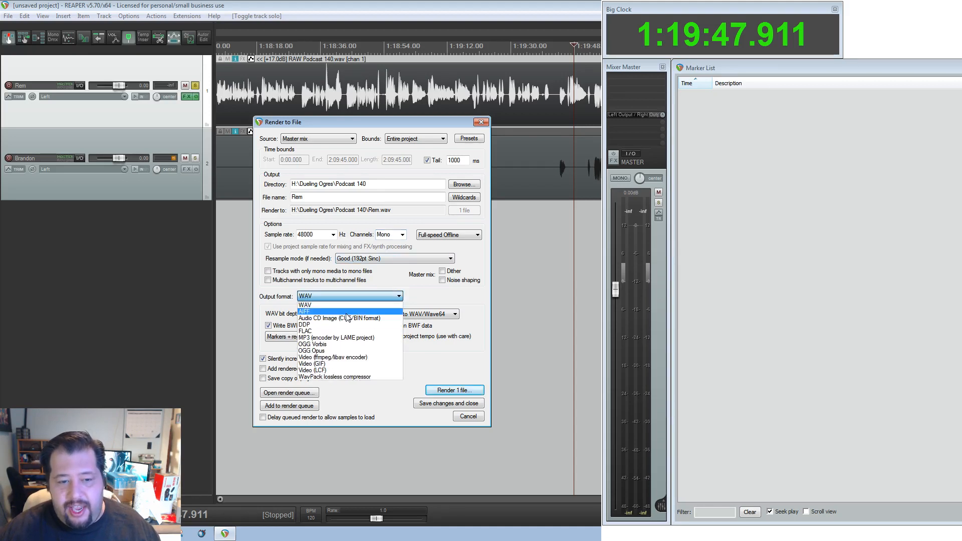
left_click(335, 339)
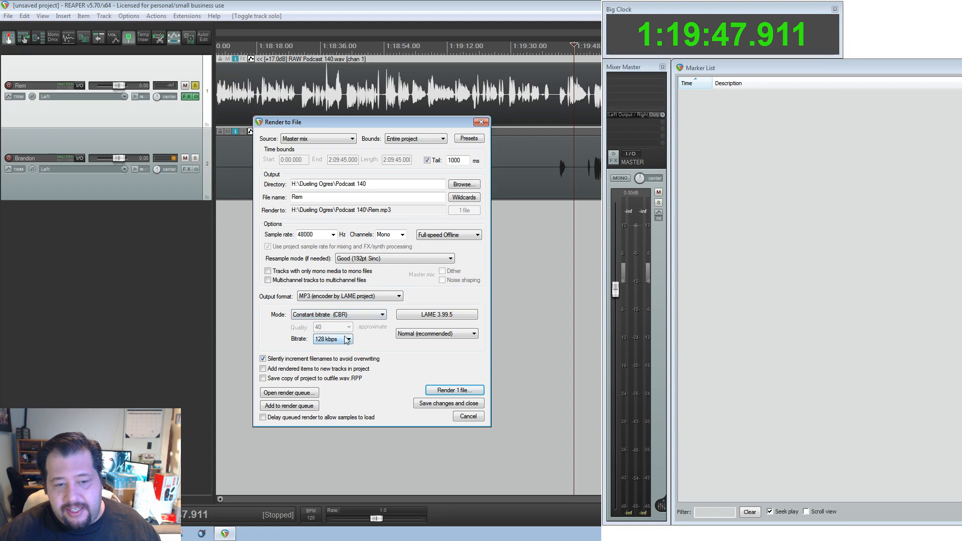
left_click(331, 340)
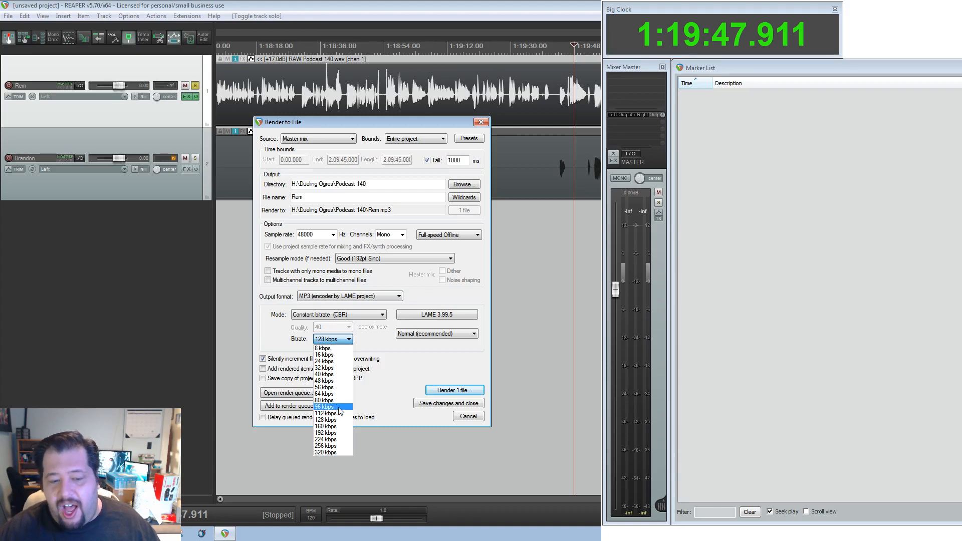
left_click(339, 420)
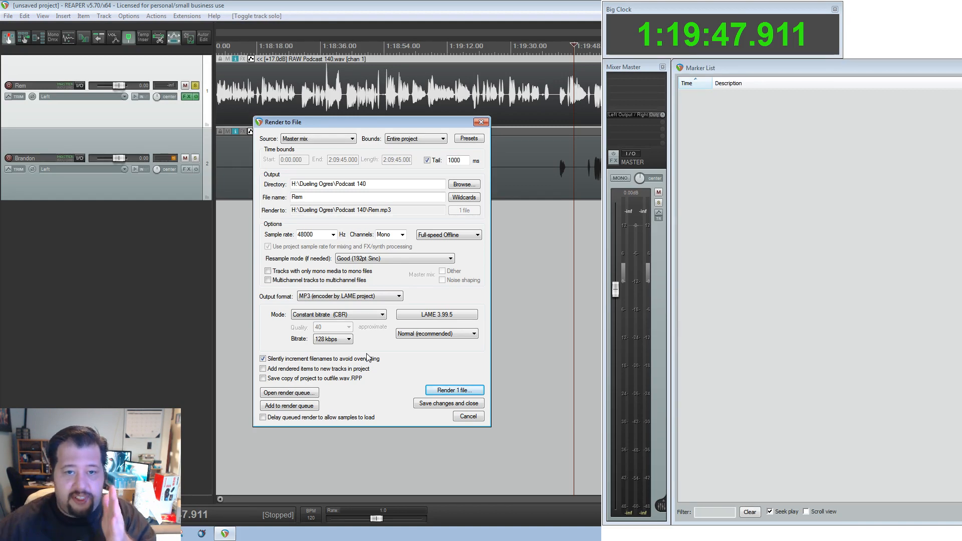
left_click(457, 417)
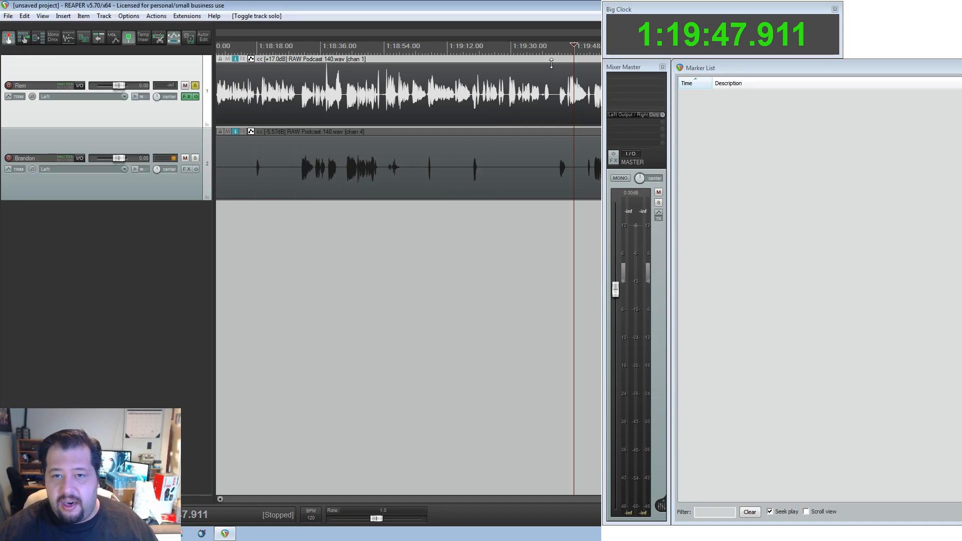
Split the chan 1 clip at about 1:19:41.4 and 1:19:43.4, and delete the quiet piece in between.
left_click(547, 103)
key("space")
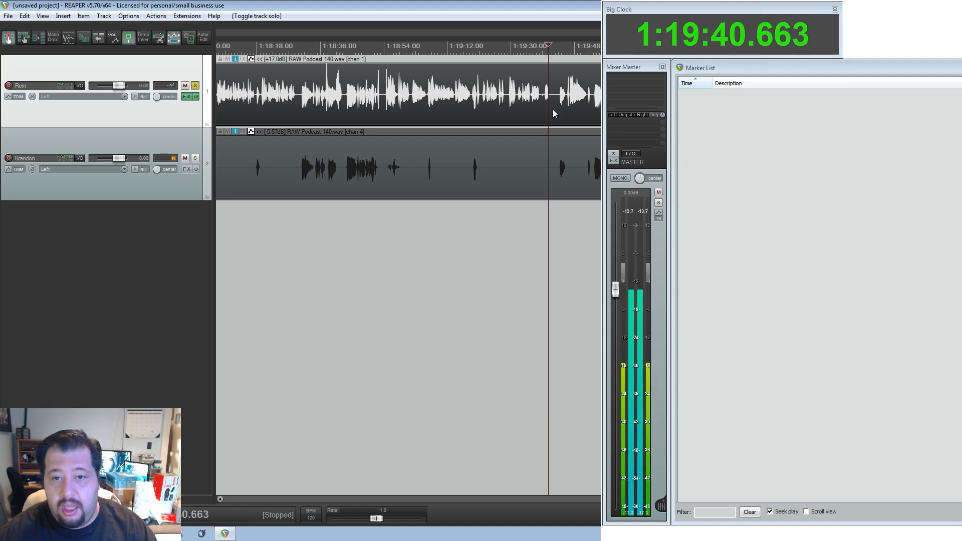
key("s")
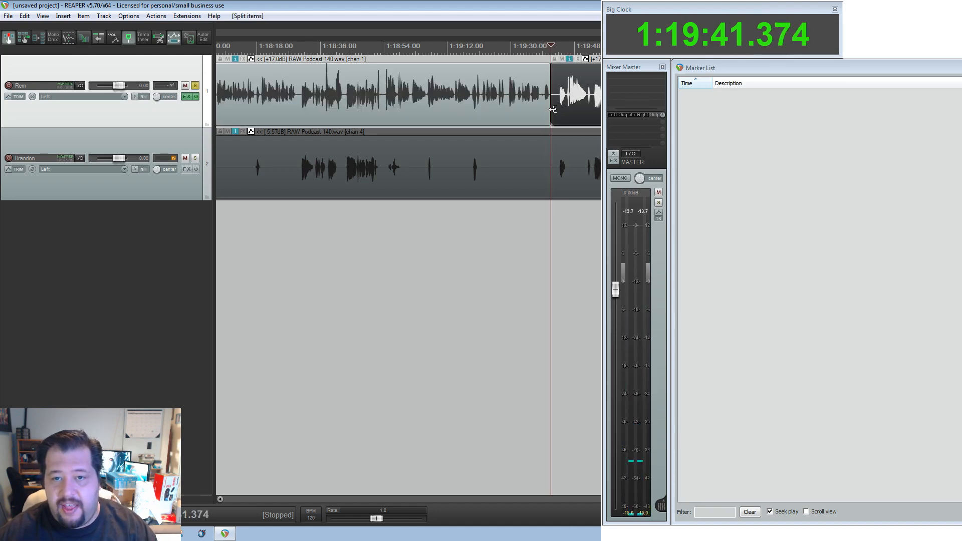
key("Right")
key("Right")
key("Right")
key("Right")
key("Right")
key("Right")
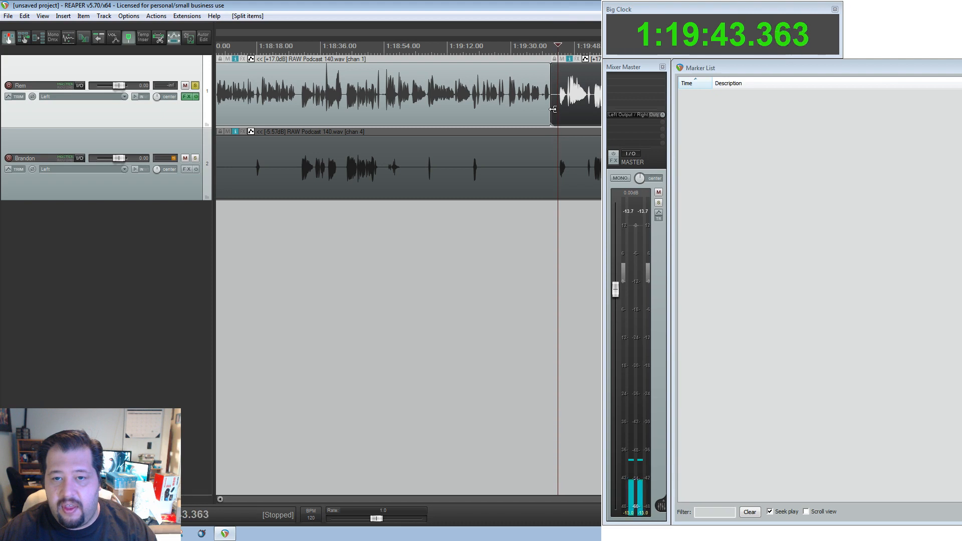
key("s")
left_click(553, 109)
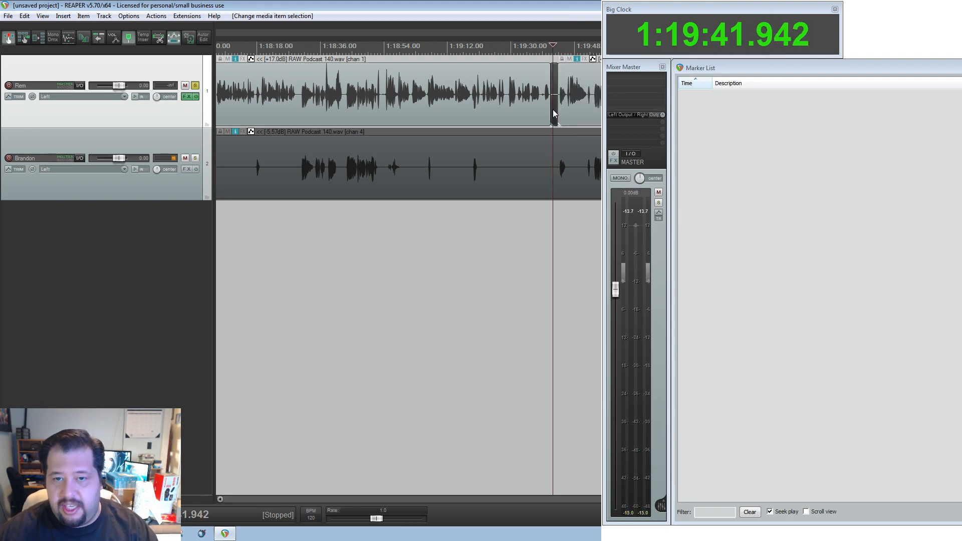
key("Delete")
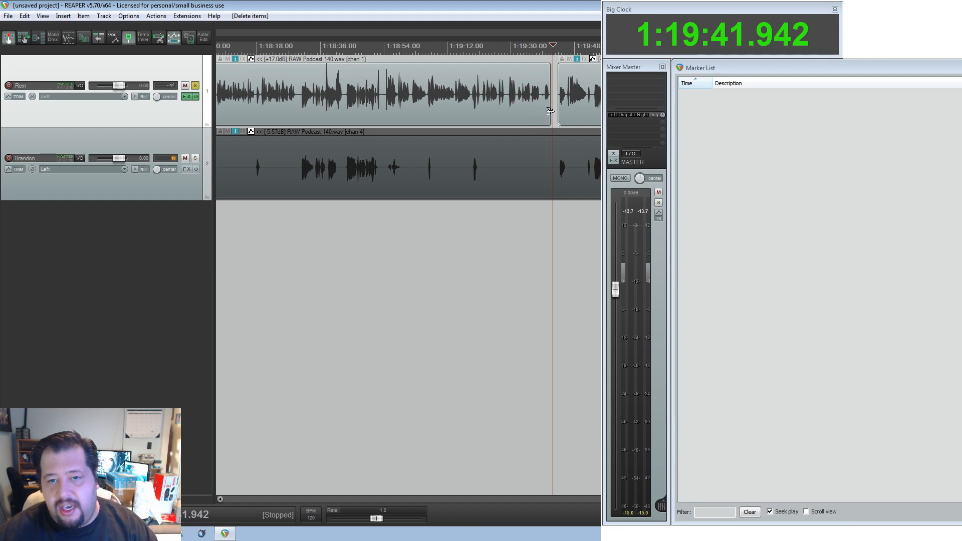
Extend the end of the earlier chan 1 clip into the gap, and undo the resize, deletion and splits.
left_click_drag(550, 110, 553, 111)
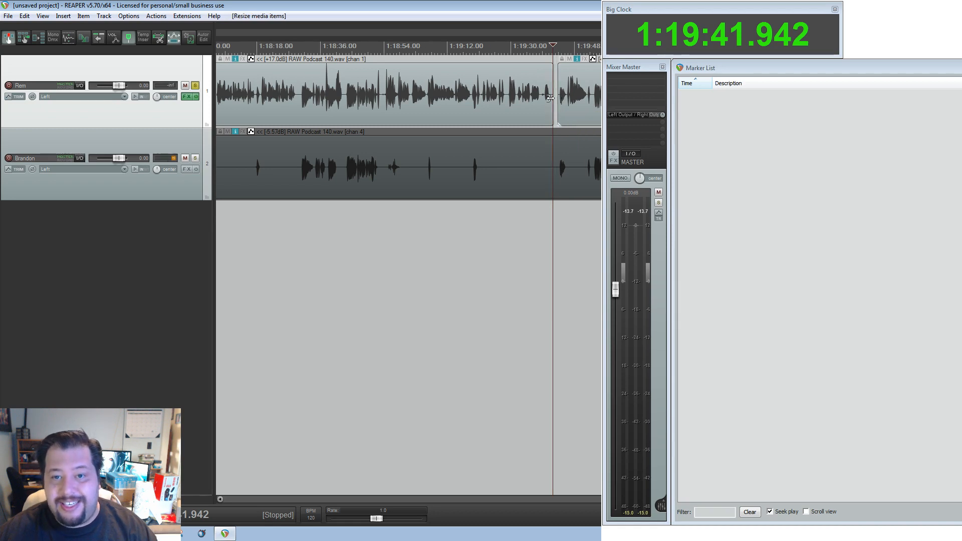
left_click(551, 102)
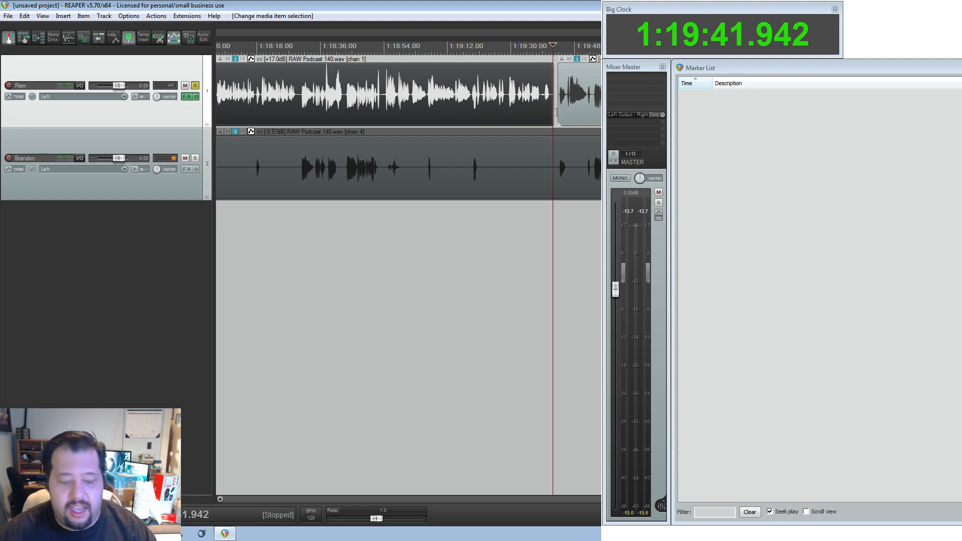
left_click(556, 113)
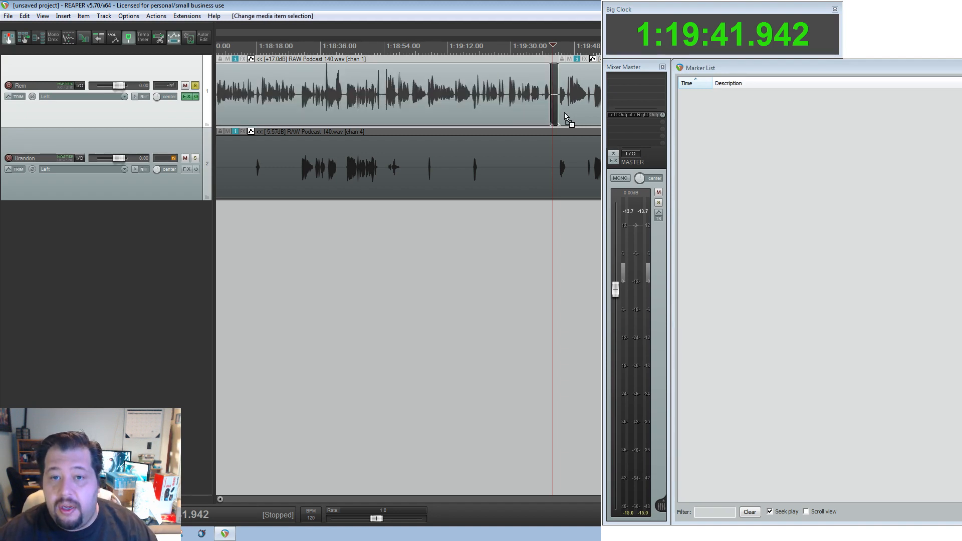
key("ctrl+z")
key("ctrl+z")
key("ctrl+z")
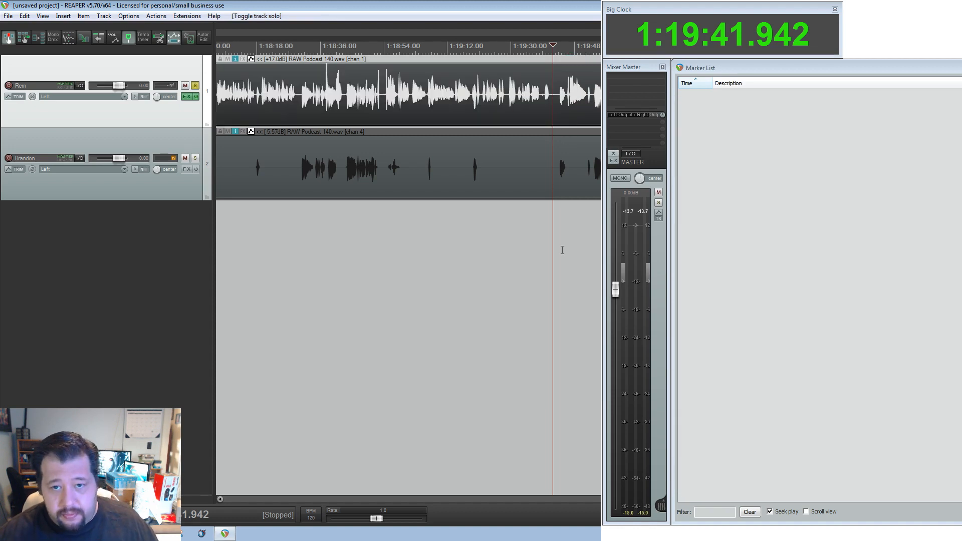
key("ctrl+z")
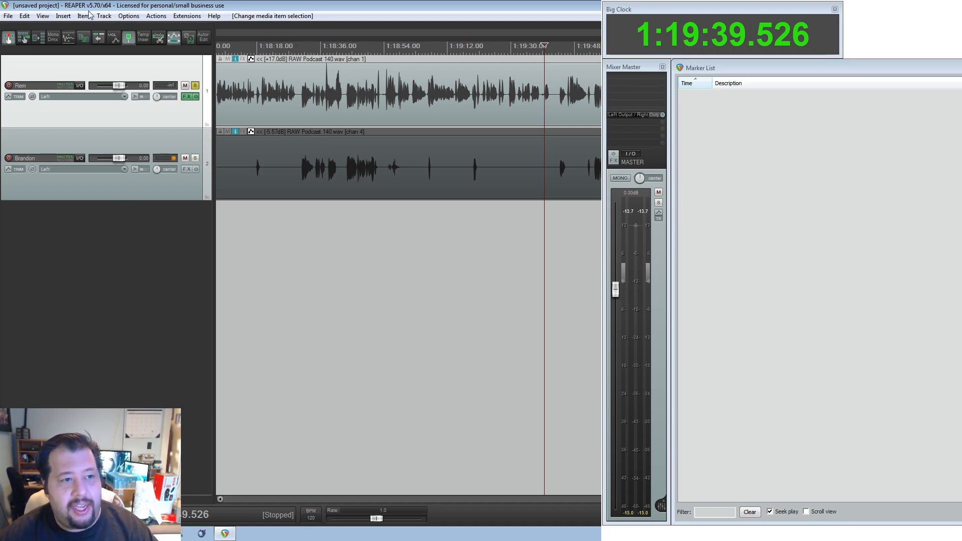
Set the render output directory to H:\Dueling Ogres\Podcast 140 and name the file after the soloed track.
left_click(7, 17)
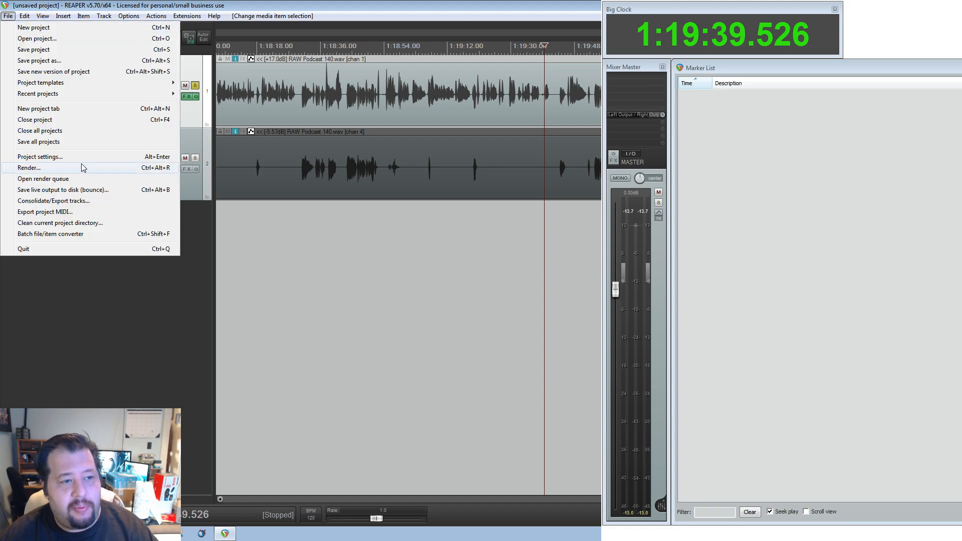
left_click(82, 164)
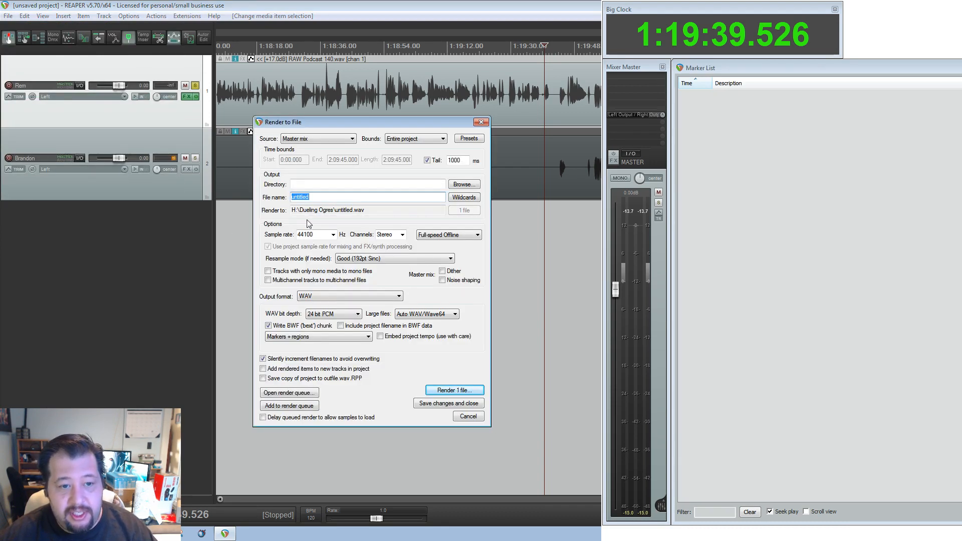
left_click(469, 184)
left_click(476, 221)
left_click_drag(357, 186, 368, 185)
type("140")
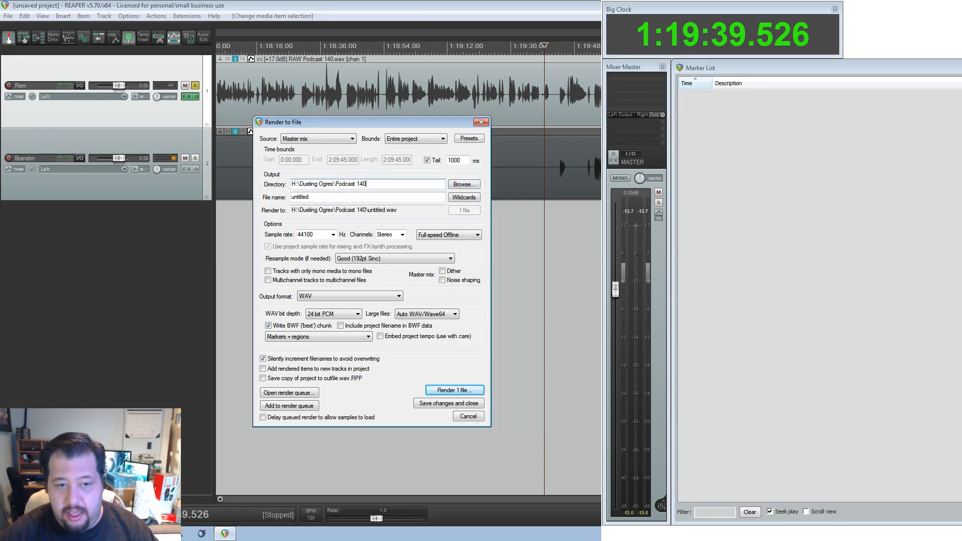
double_click(323, 196)
type("TR")
key("BackSpace")
key("BackSpace")
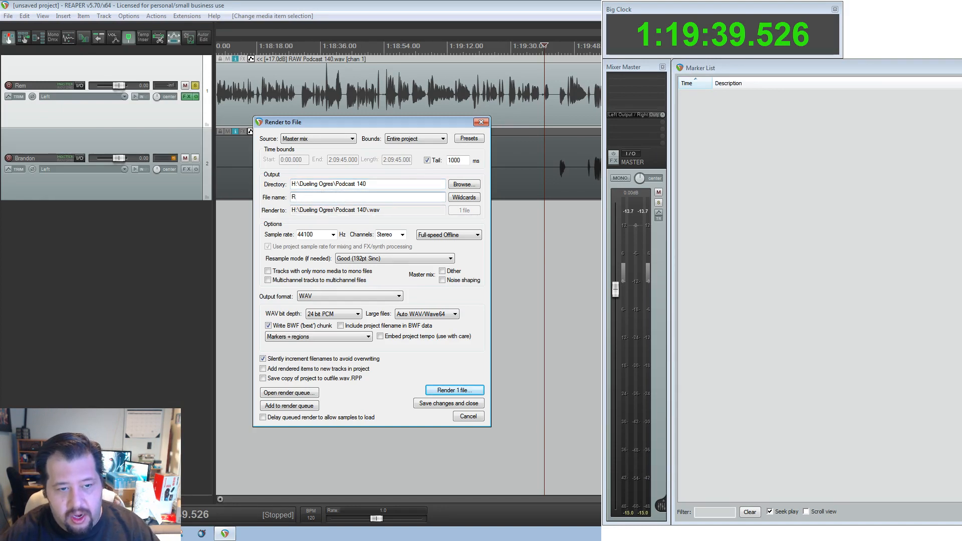
Set the render's sample rate to 48000 Hz and its channels to Mono.
left_click(333, 235)
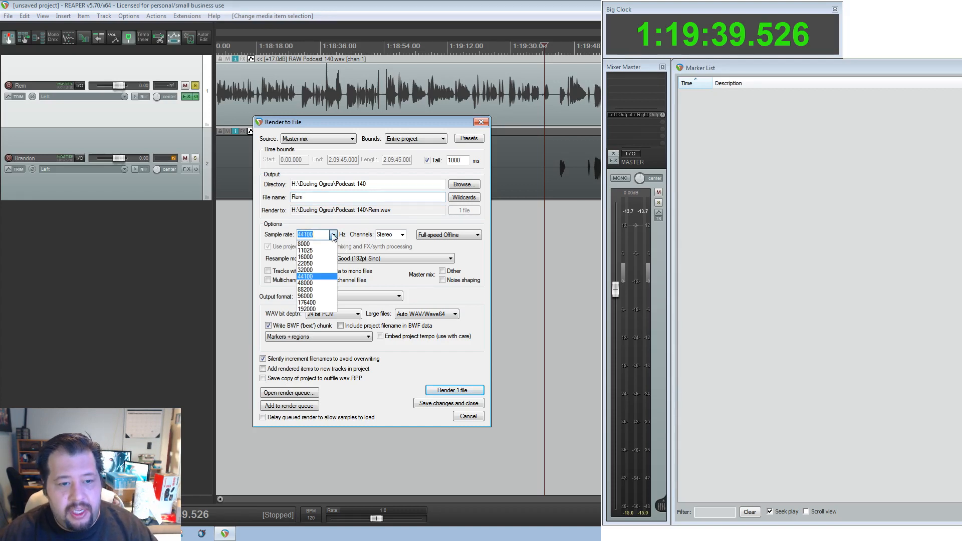
left_click(321, 283)
left_click(403, 236)
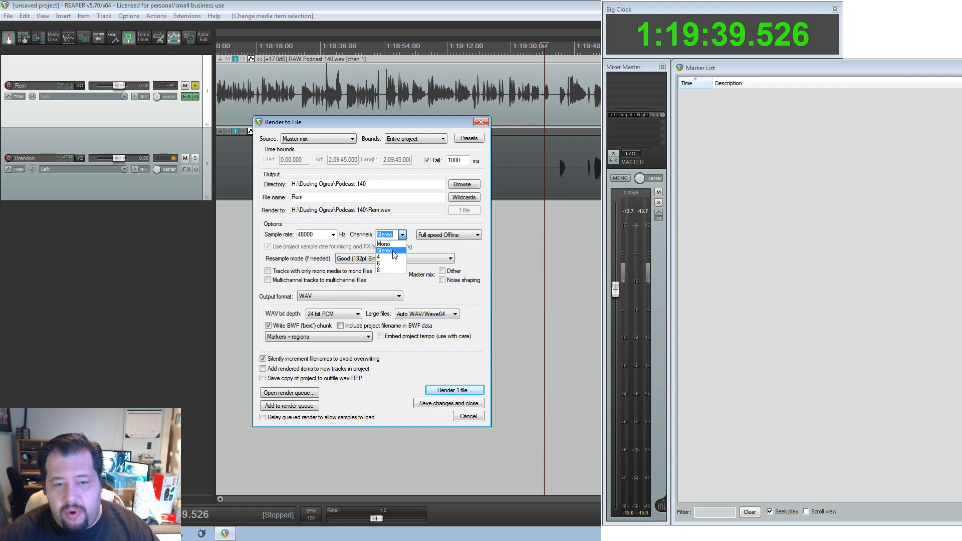
left_click(390, 244)
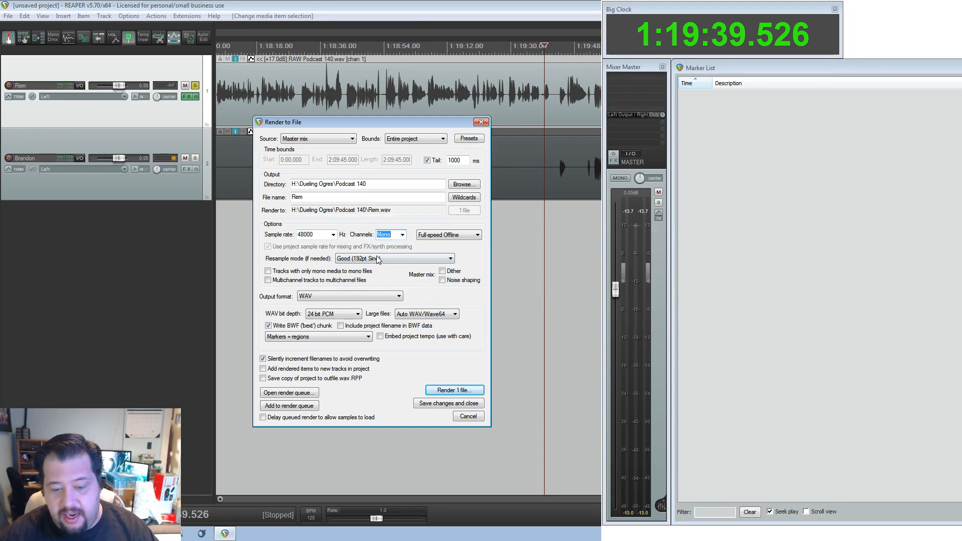
left_click(13, 534)
left_click(36, 418)
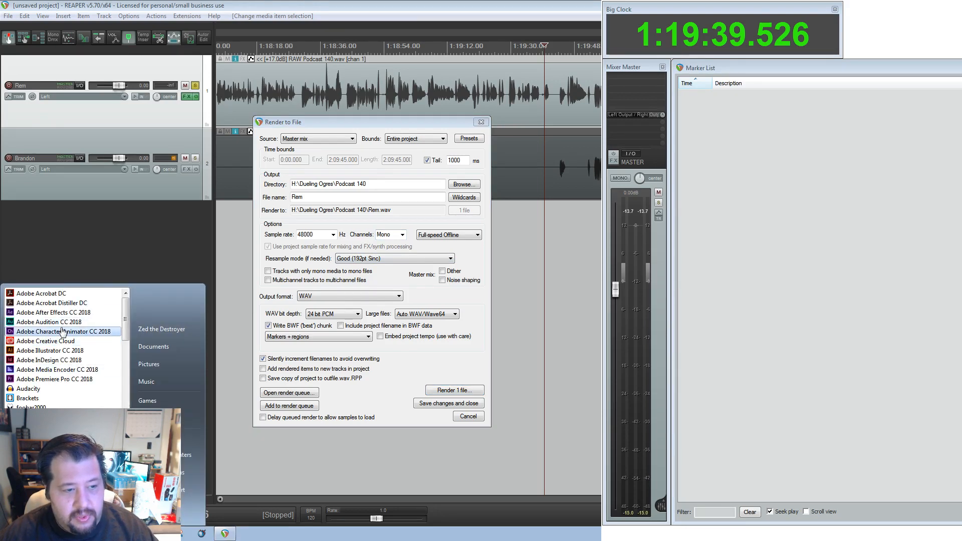
left_click(420, 382)
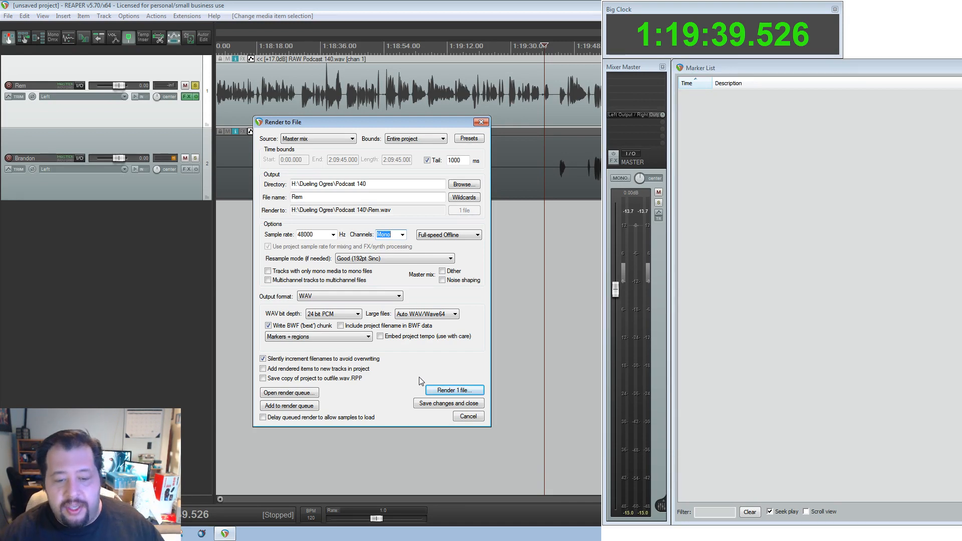
Render the soloed chan 1 track to a 24-bit mono WAV file.
left_click(454, 392)
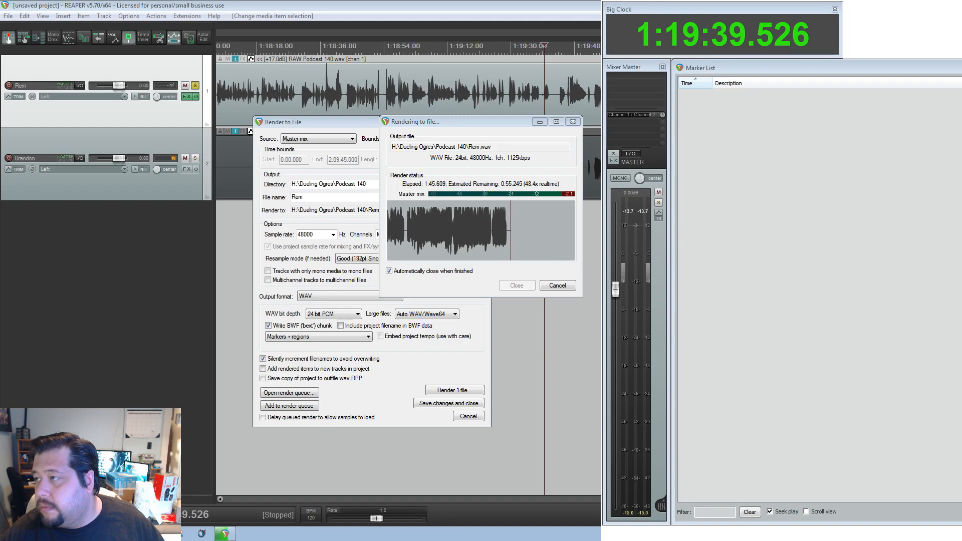
Try to launch Audacity from the Audio Related Programs folder in the system's program list.
key("alt+Tab")
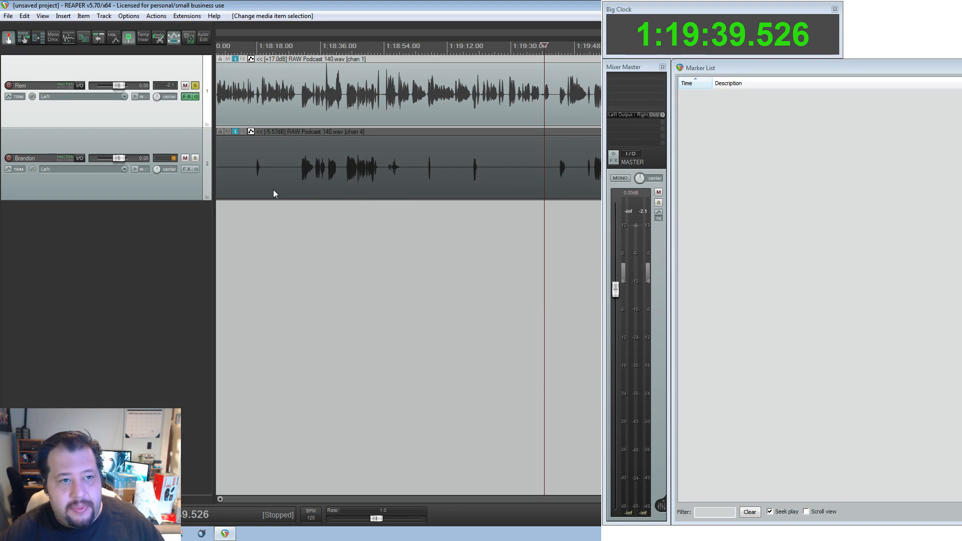
key("super")
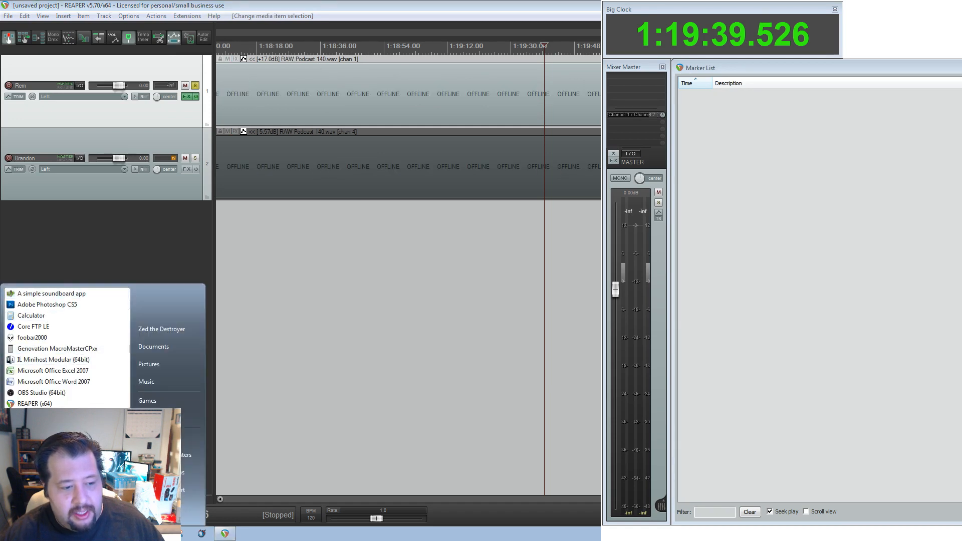
left_click(40, 499)
scroll(64, 351, "down", 3)
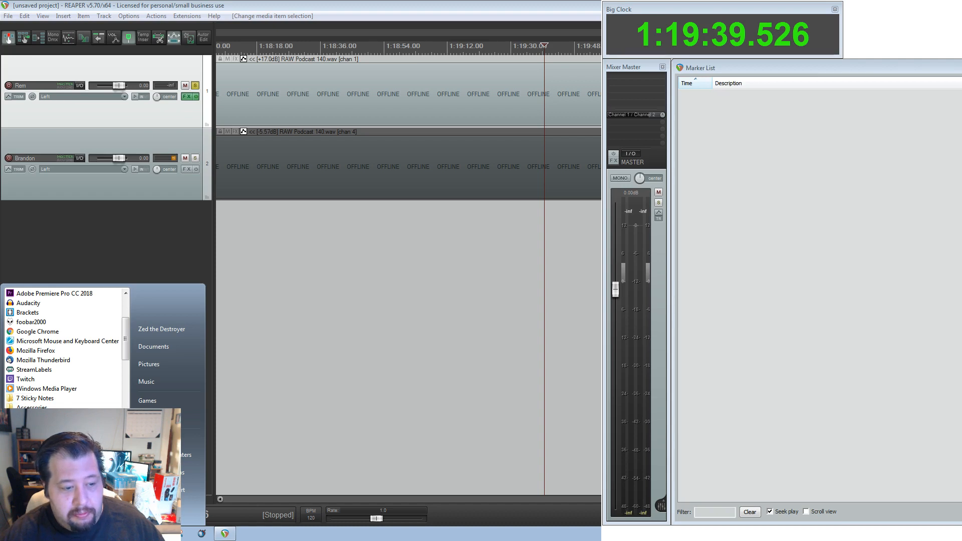
scroll(64, 351, "down", 1)
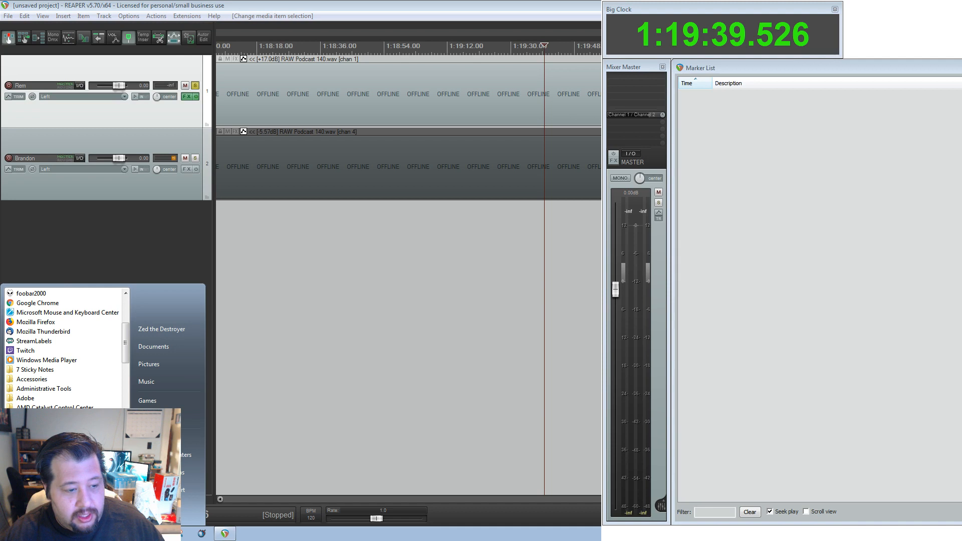
scroll(64, 351, "down", 1)
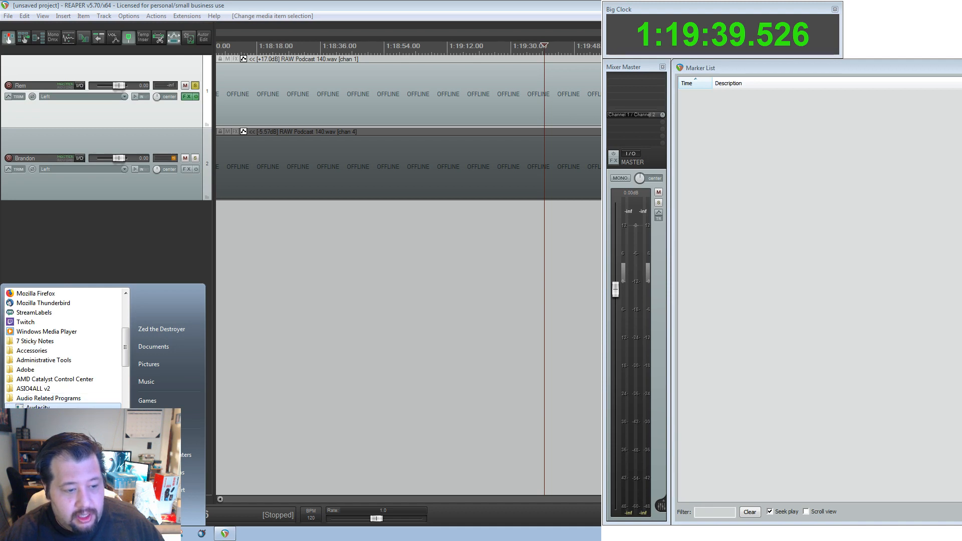
left_click(38, 408)
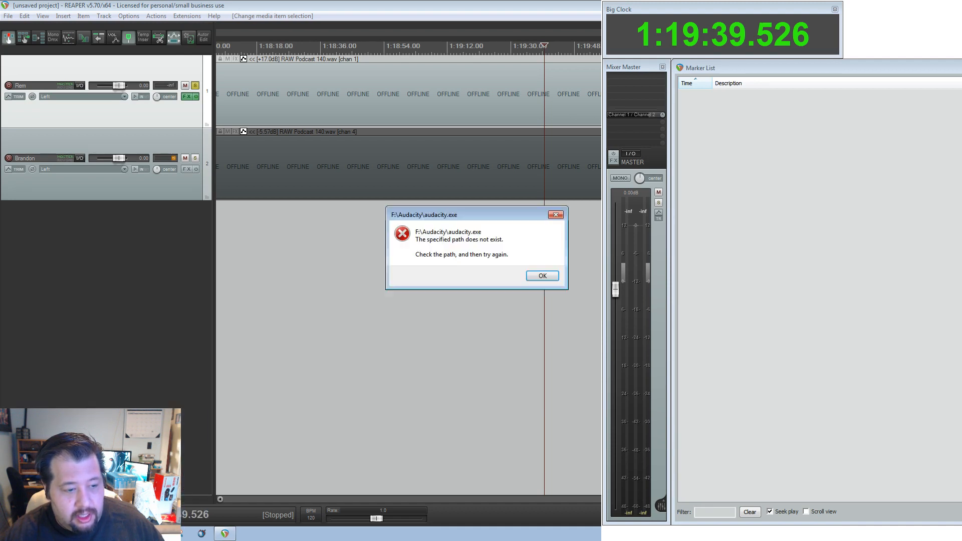
left_click(544, 276)
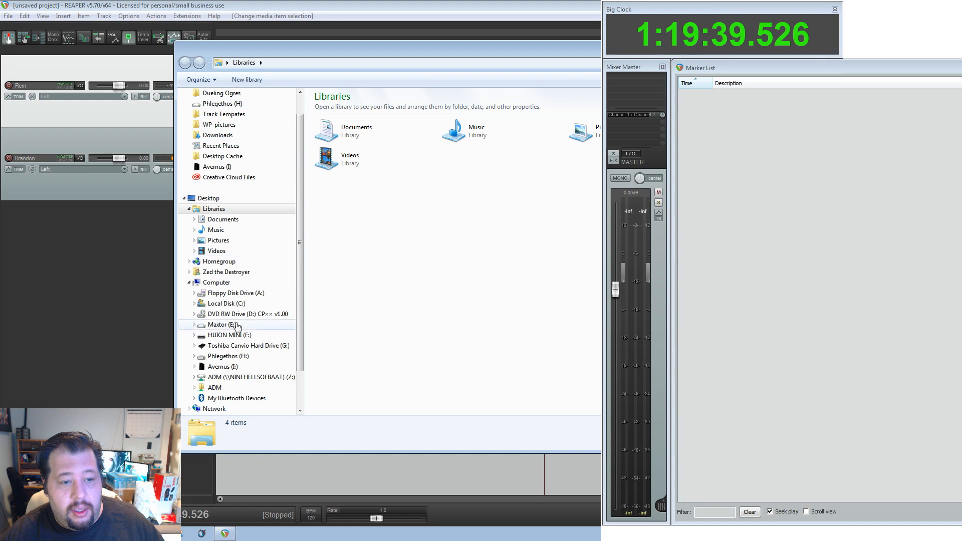
Open the rendered chan 1 WAV file from H:\Dueling Ogres\Podcast 140 in Audacity.
left_click(237, 95)
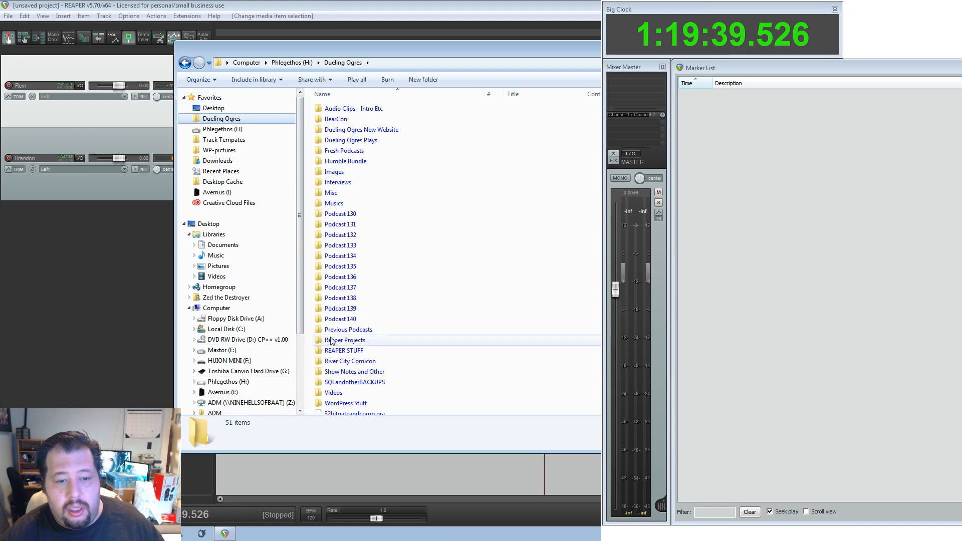
double_click(342, 318)
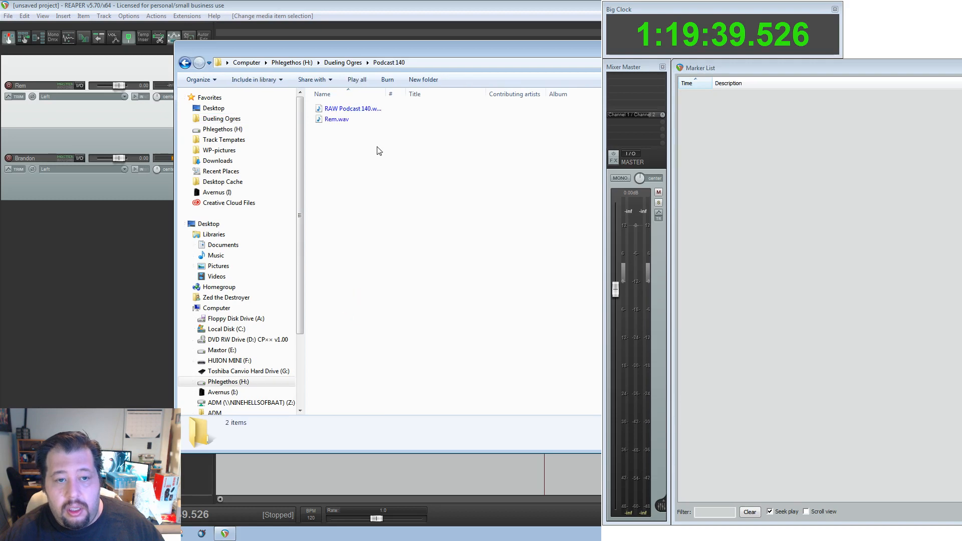
left_click(337, 120)
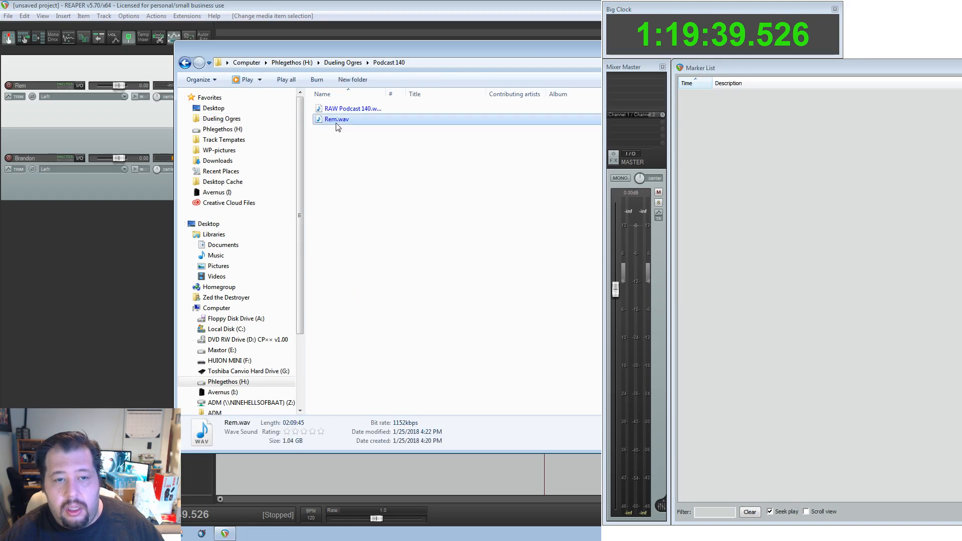
right_click(337, 122)
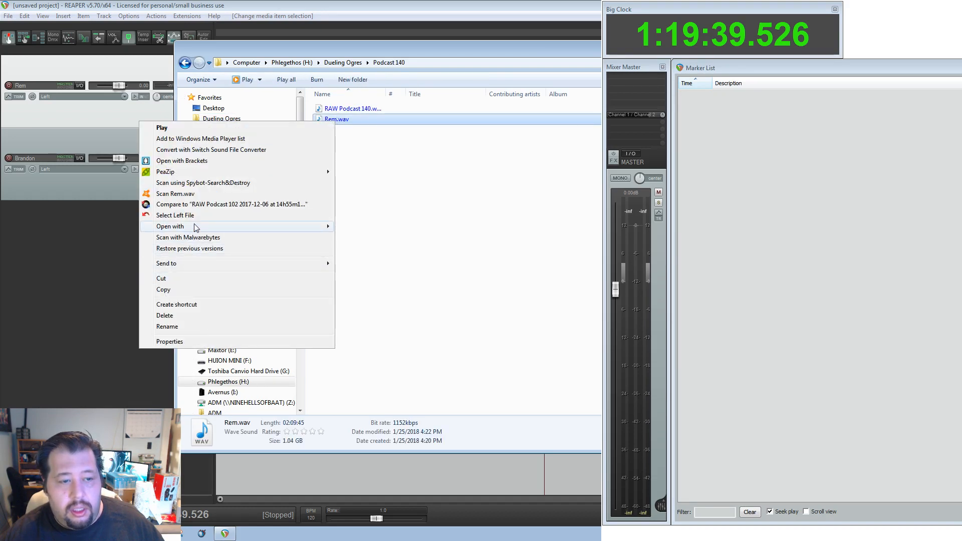
mouse_move(271, 229)
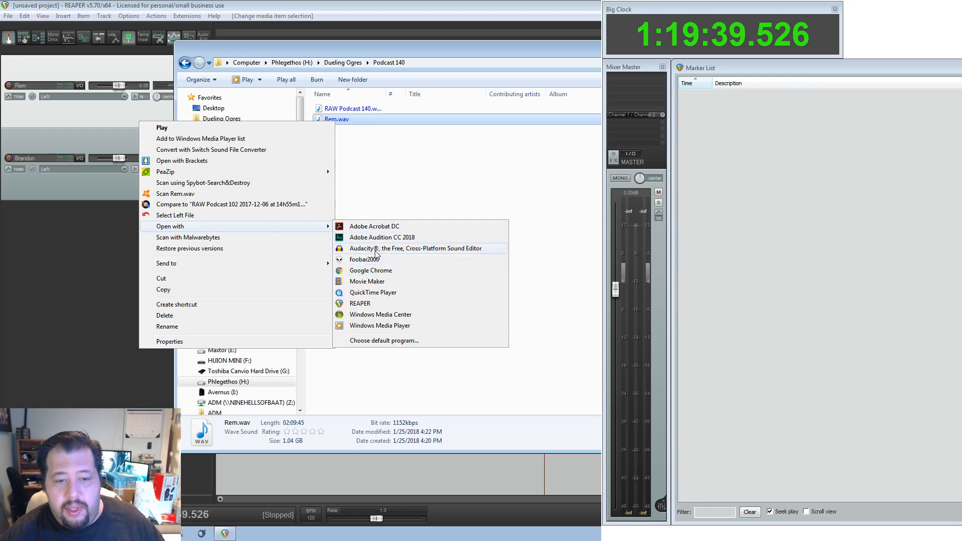
left_click(371, 248)
Switch to REAPER and save the project as Podcast 140 in the Dueling Ogres\Podcast 140 folder, reusing the folder's name.
left_click(328, 5)
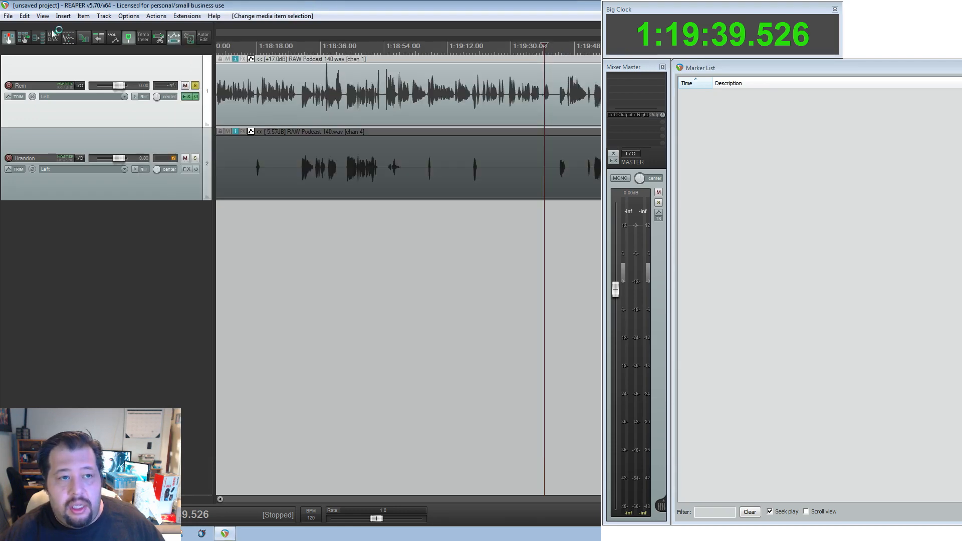
left_click(8, 16)
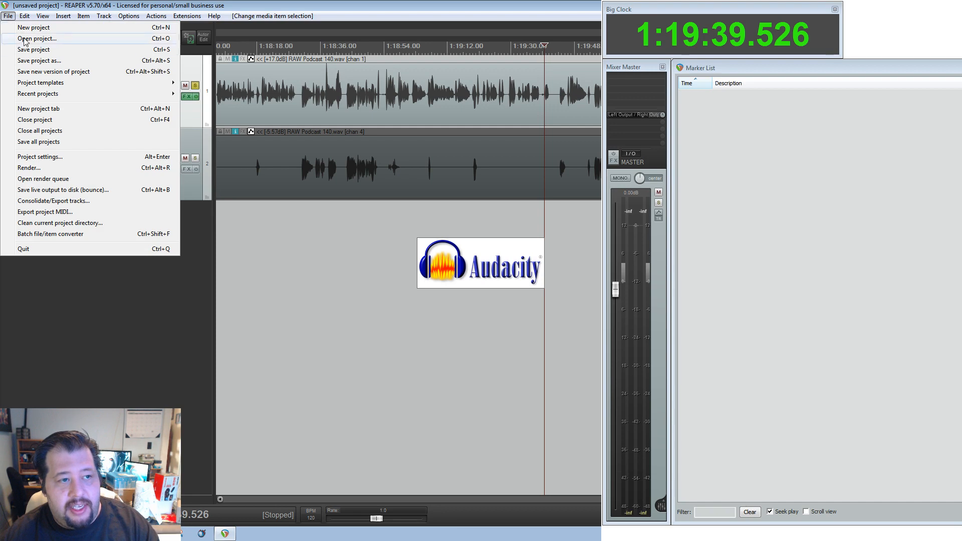
left_click(35, 50)
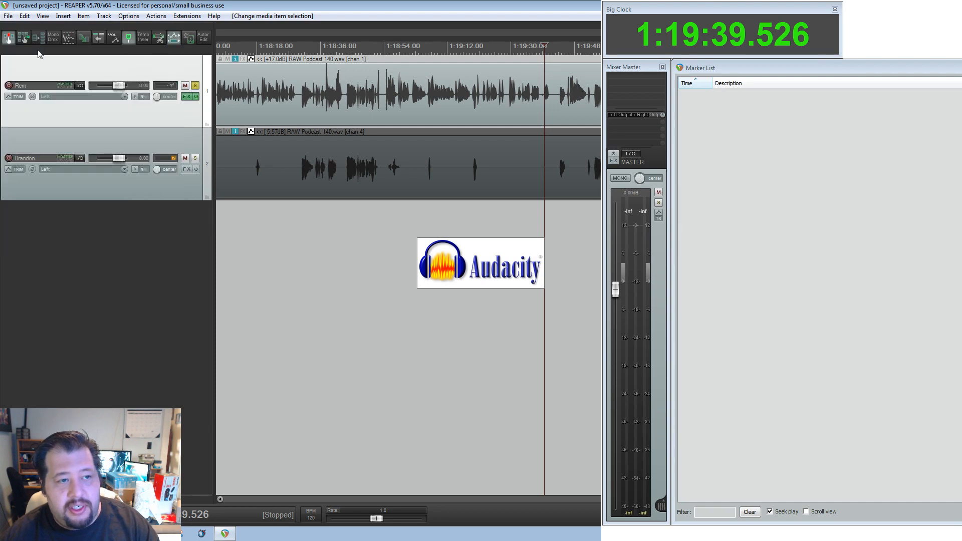
left_click(132, 208)
scroll(131, 208, "down", 5)
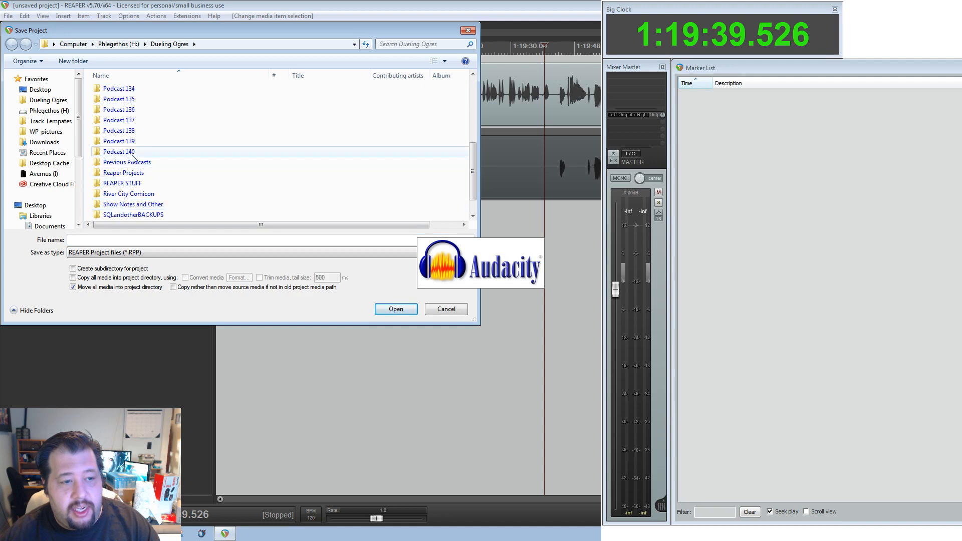
left_click(129, 153)
left_click(128, 157)
key("ctrl+c")
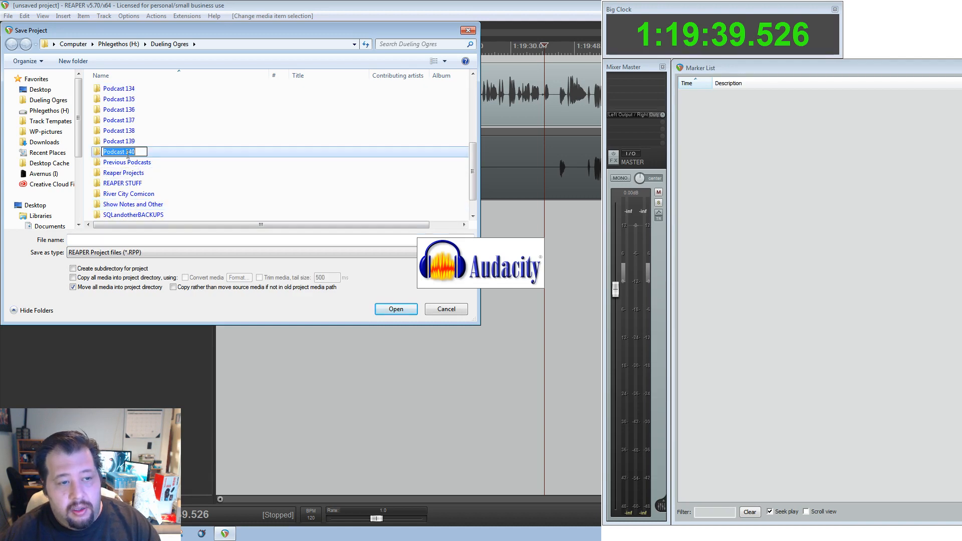
key("Escape")
double_click(127, 154)
left_click(105, 239)
key("ctrl+v")
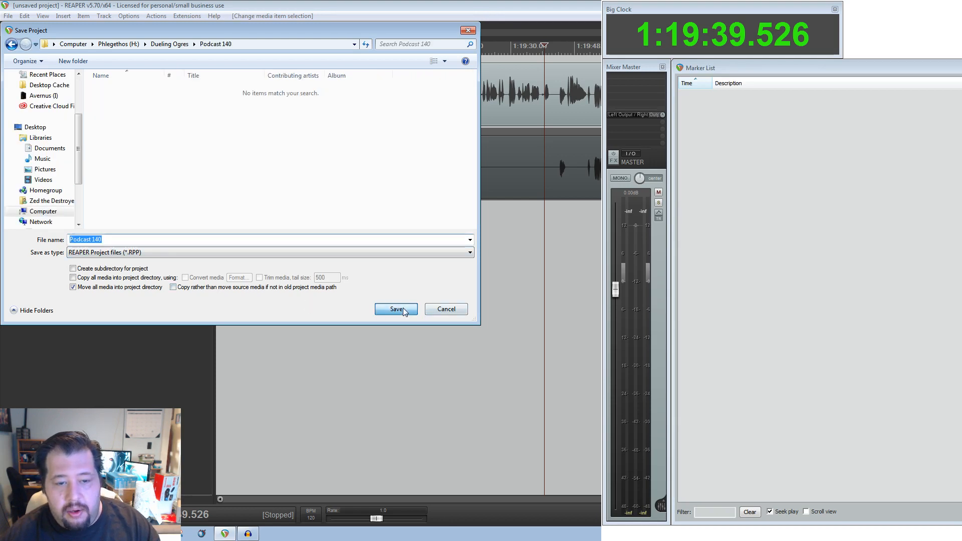
left_click(396, 309)
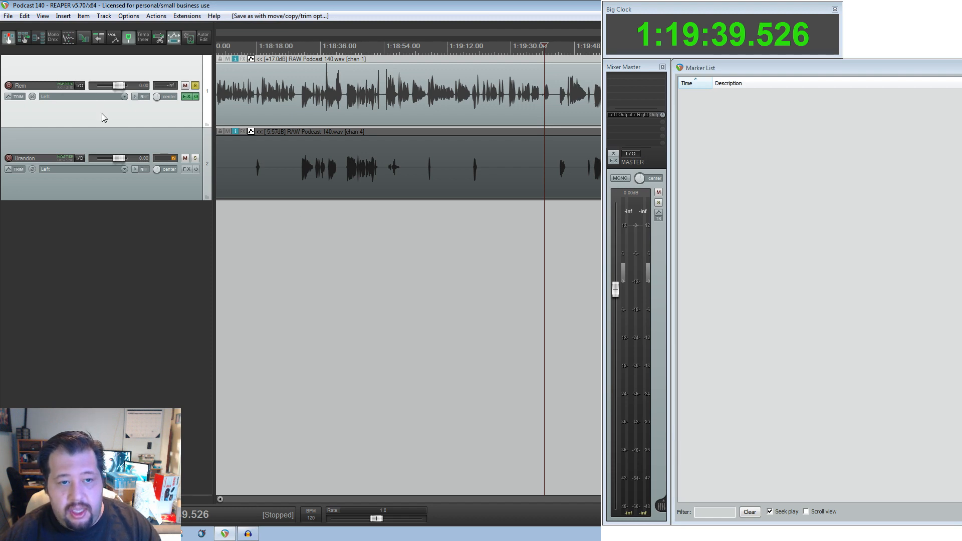
Delete the already rendered chan 1 track from the project.
key("Delete")
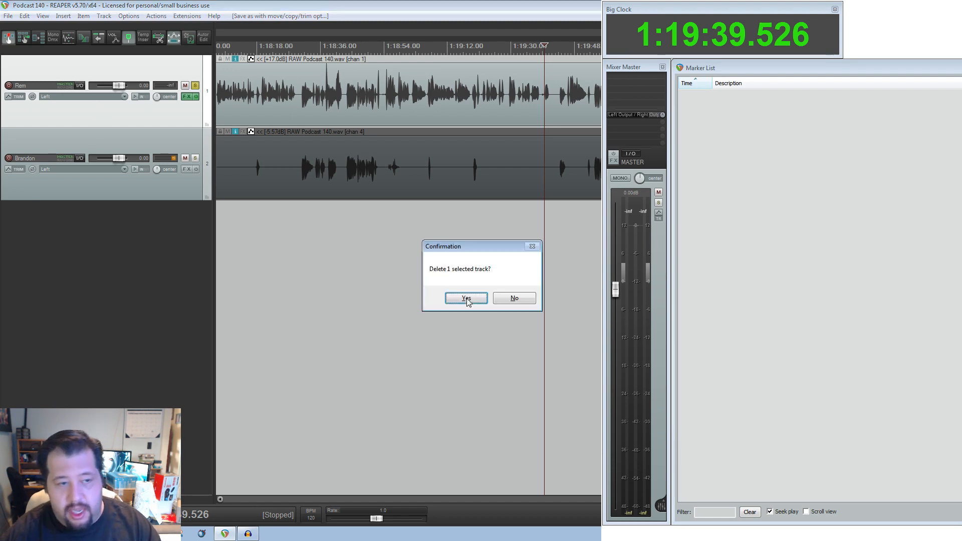
left_click(467, 299)
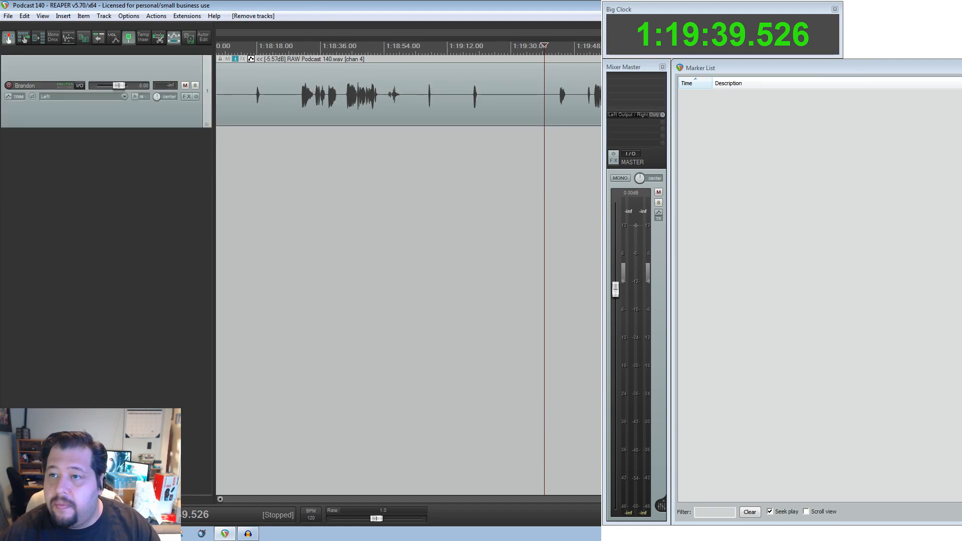
Switch to Audacity, dismiss the welcome window, and enlarge the imported track's height to show the waveform in detail.
key("alt+Tab")
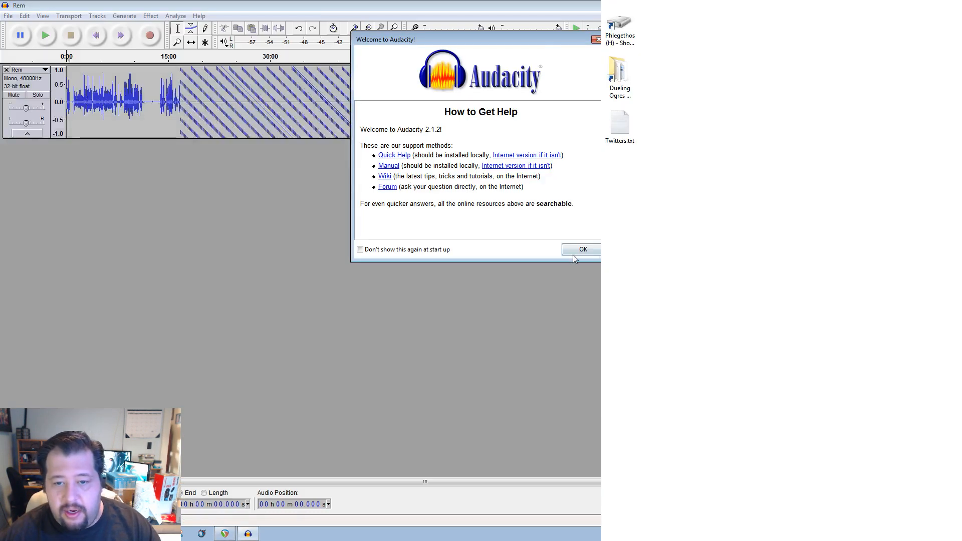
left_click(577, 248)
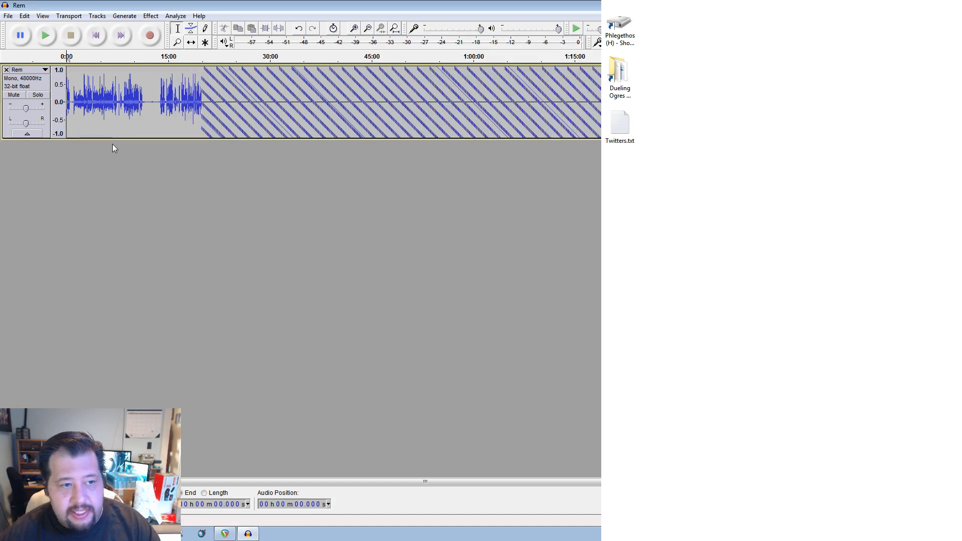
left_click_drag(114, 139, 101, 396)
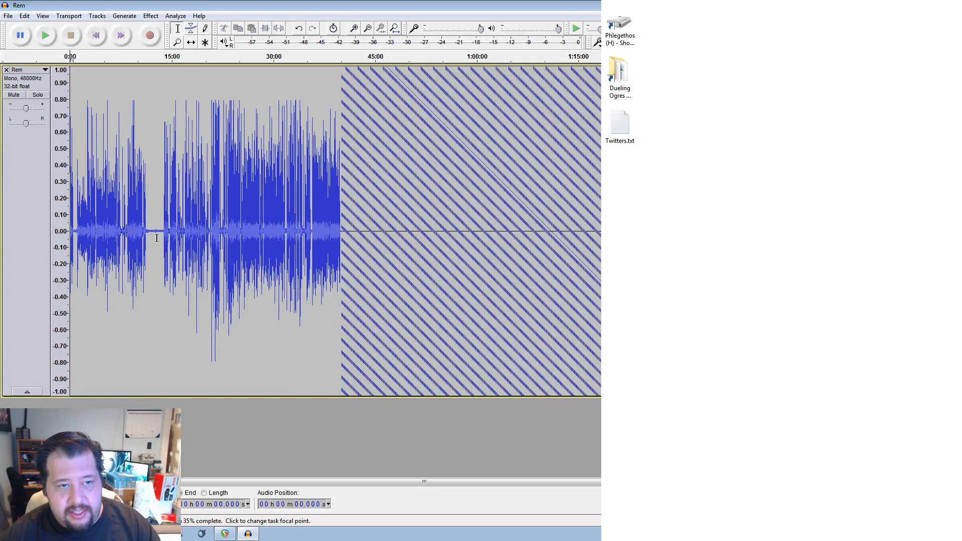
Play a few seconds of the quiet gap in the waveform starting at about 11:54.
left_click(157, 238)
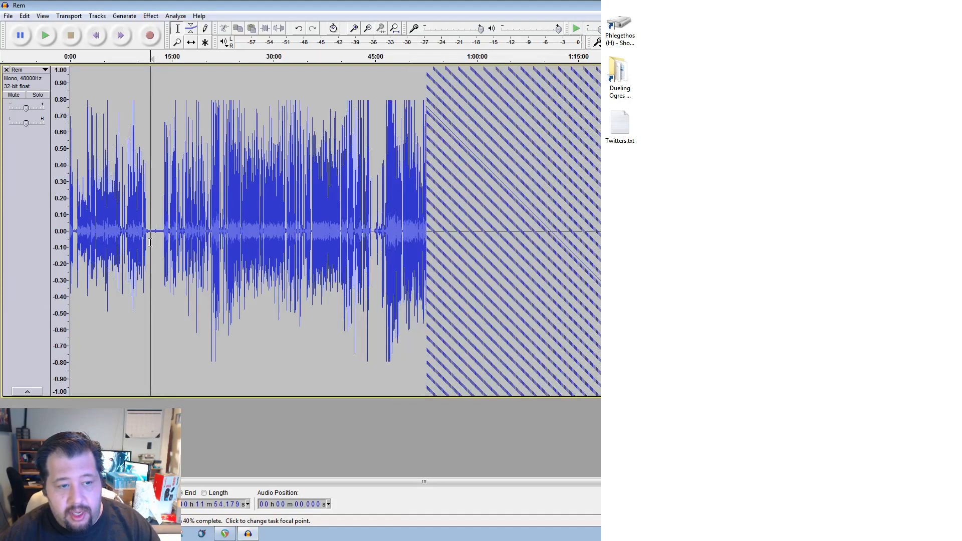
key("space")
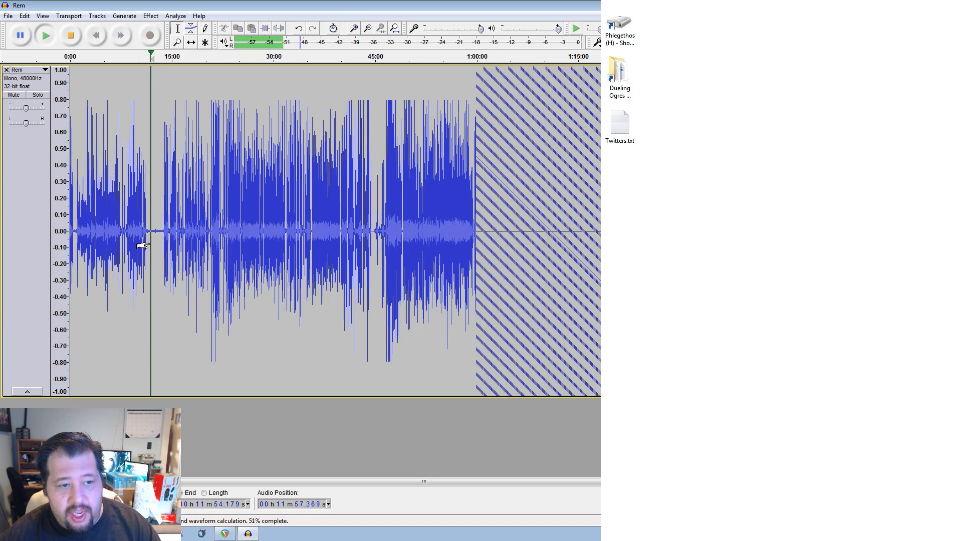
key("space")
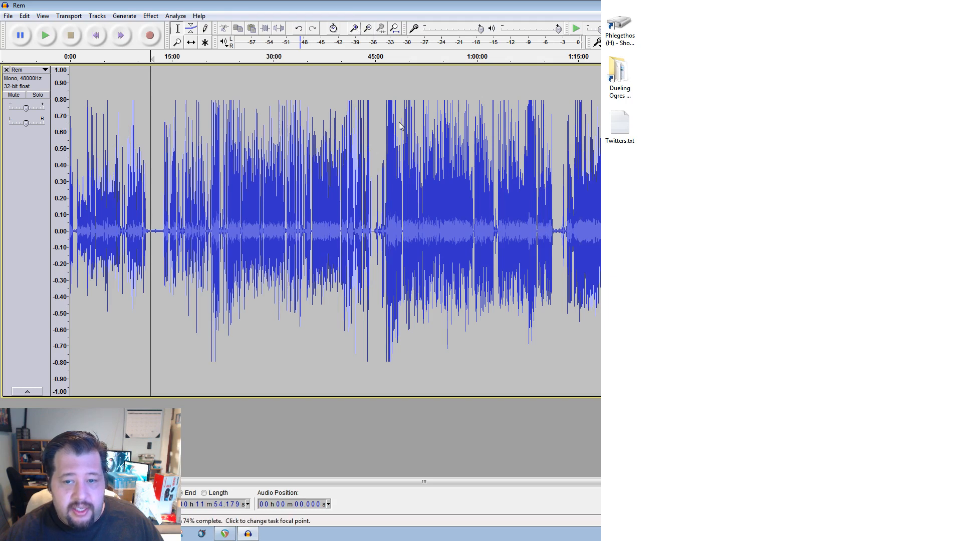
Place the cursor in the quiet gap at about 12:38 and zoom in on the waveform there.
left_click(649, 231)
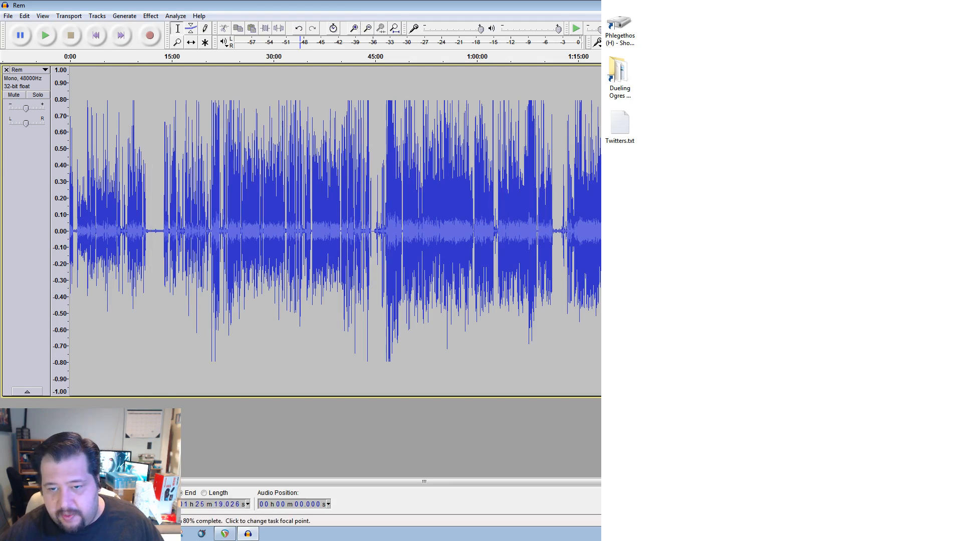
left_click(637, 230)
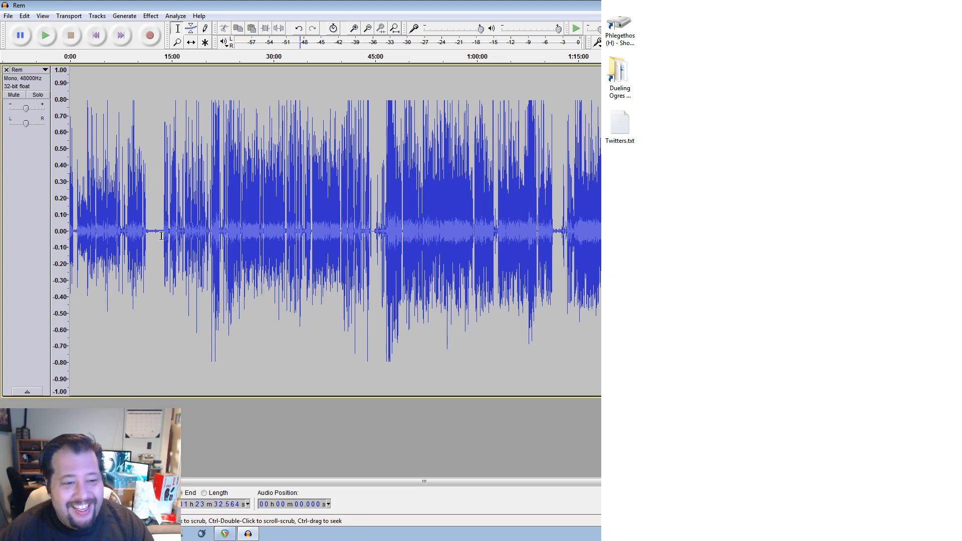
left_click(155, 233)
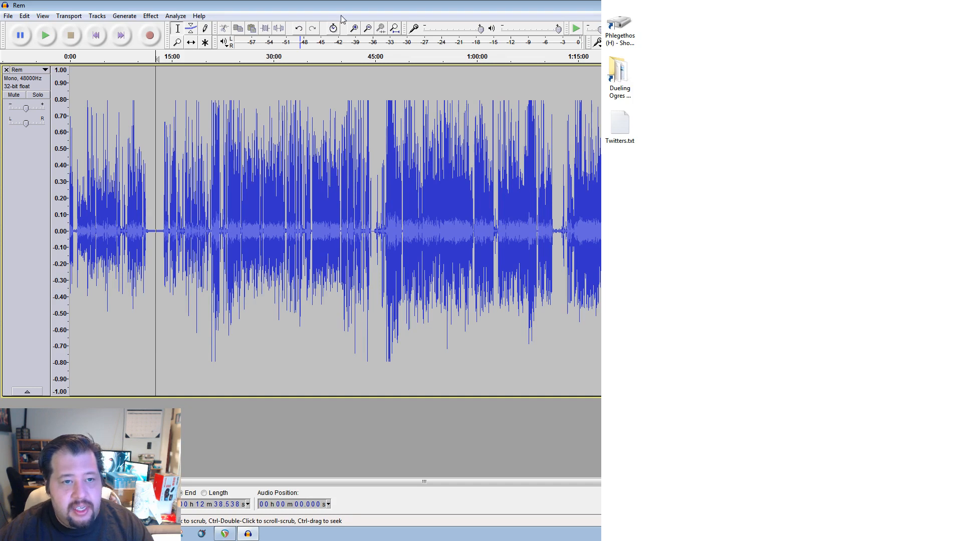
left_click(355, 28)
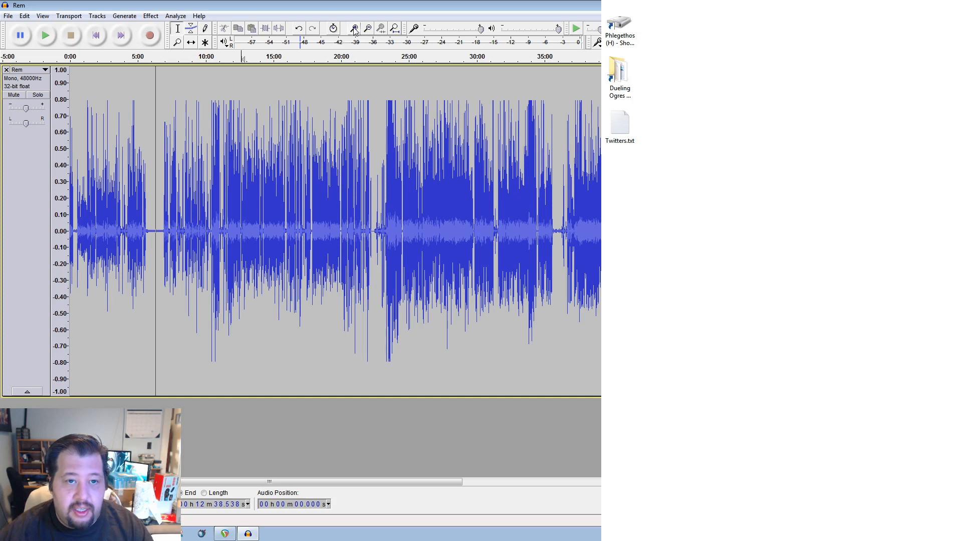
left_click(355, 28)
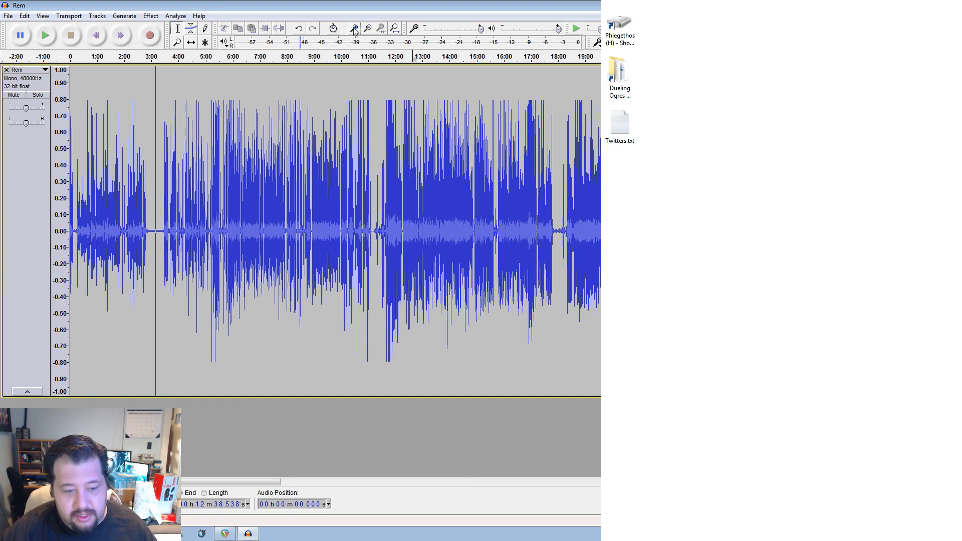
Close REAPER, return to Audacity, and zoom in further on the quiet gap around 12:38.
left_click(226, 535)
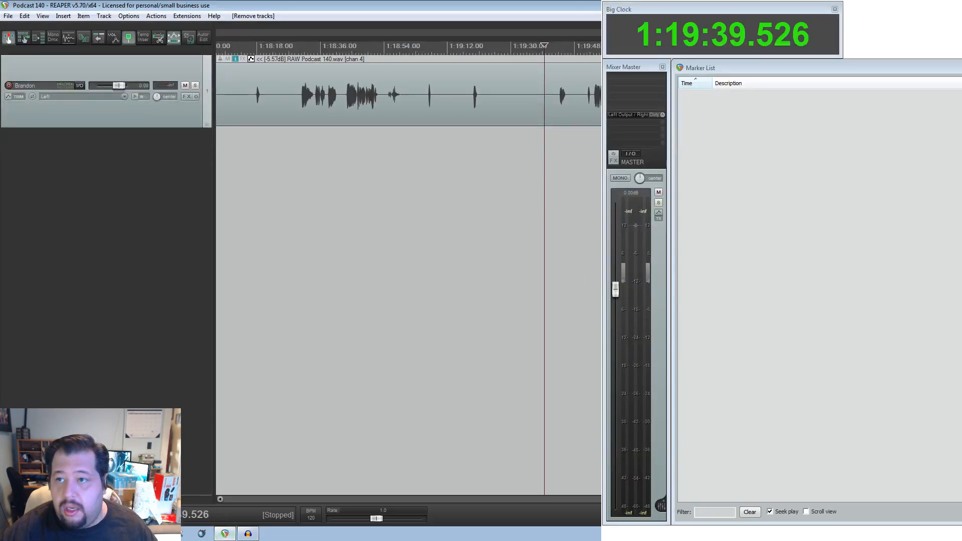
key("alt+F4")
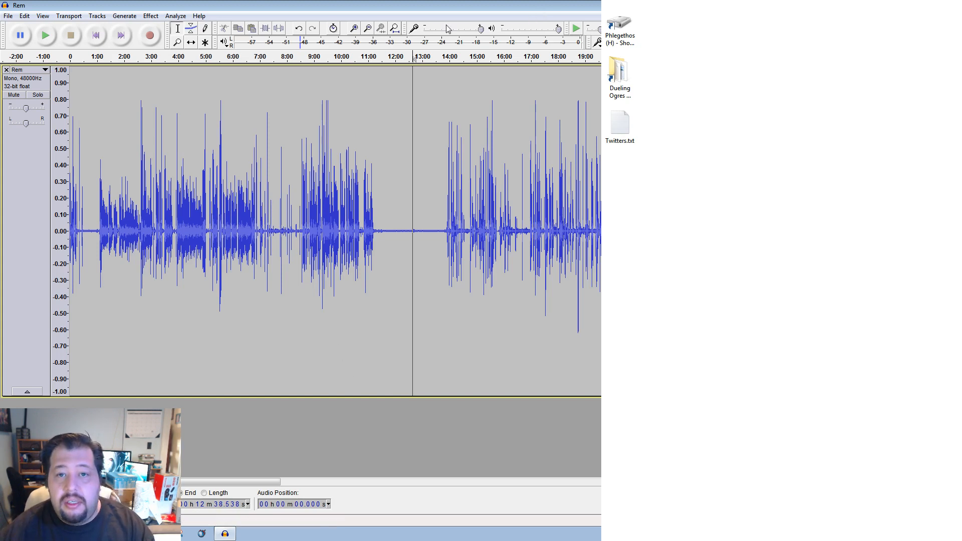
left_click(357, 30)
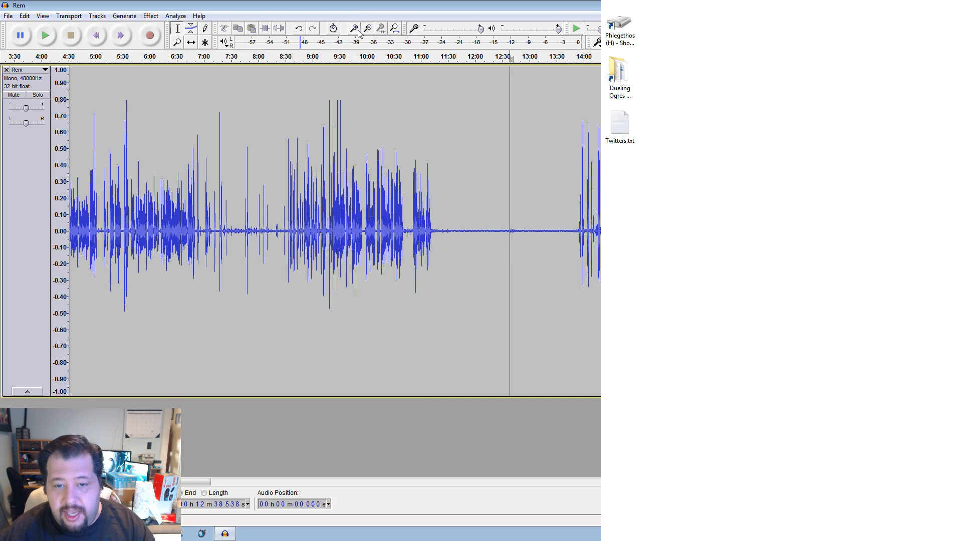
Play a few seconds of the quiet gap starting at about 12:38.
left_click(359, 32)
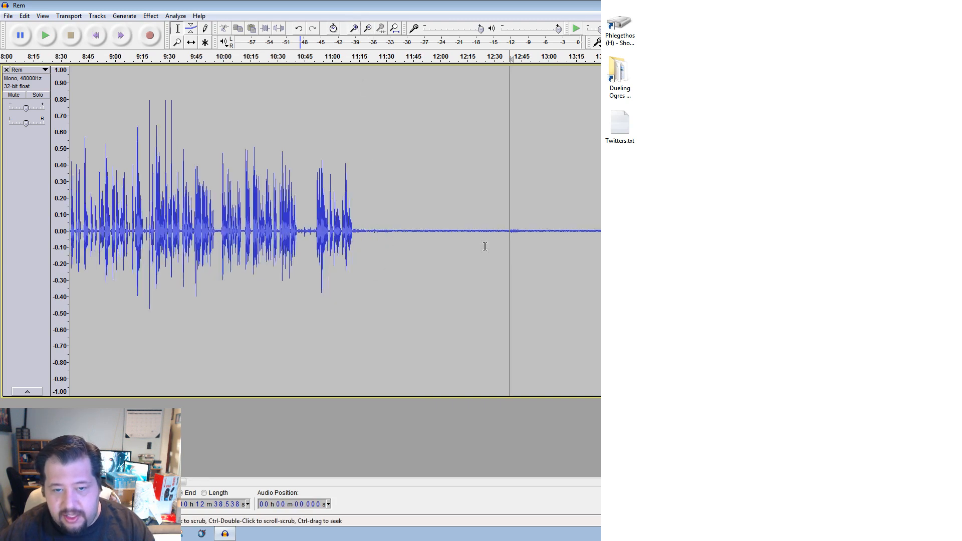
key("space")
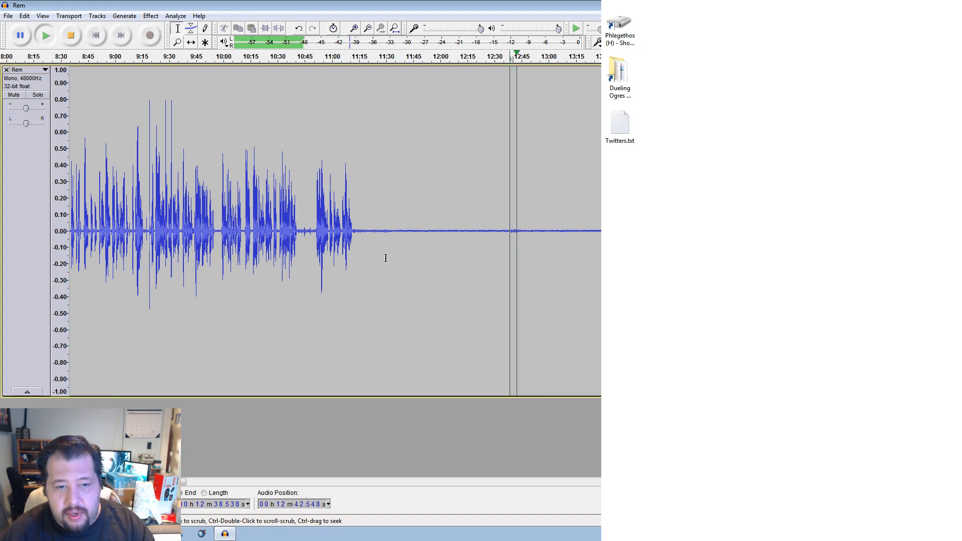
key("space")
Reduce the track's height and play a few seconds of the quiet gap from about 11:23.
left_click_drag(356, 396, 363, 306)
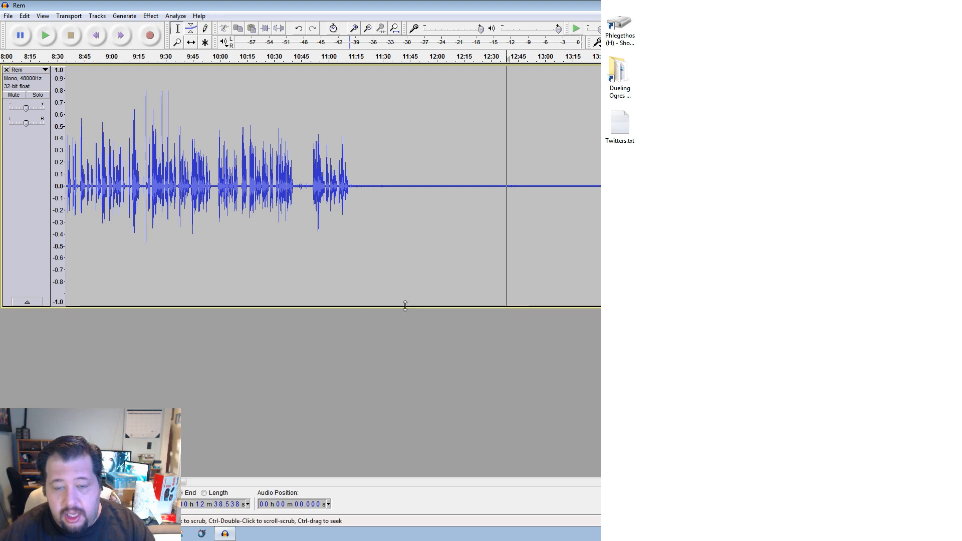
left_click(370, 187)
key("space")
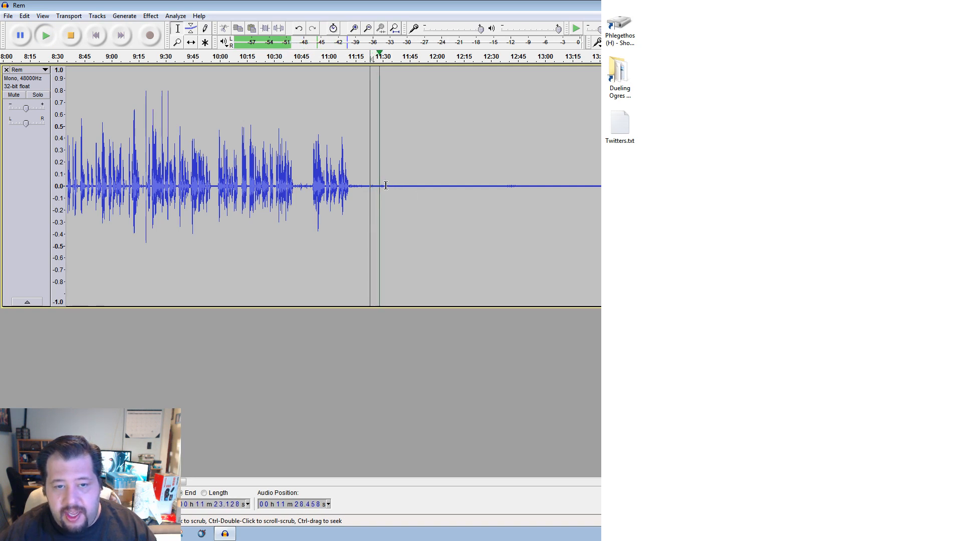
key("space")
Capture a Noise Reduction profile from the quiet gap between about 11:31 and 12:39.
left_click_drag(385, 188, 506, 203)
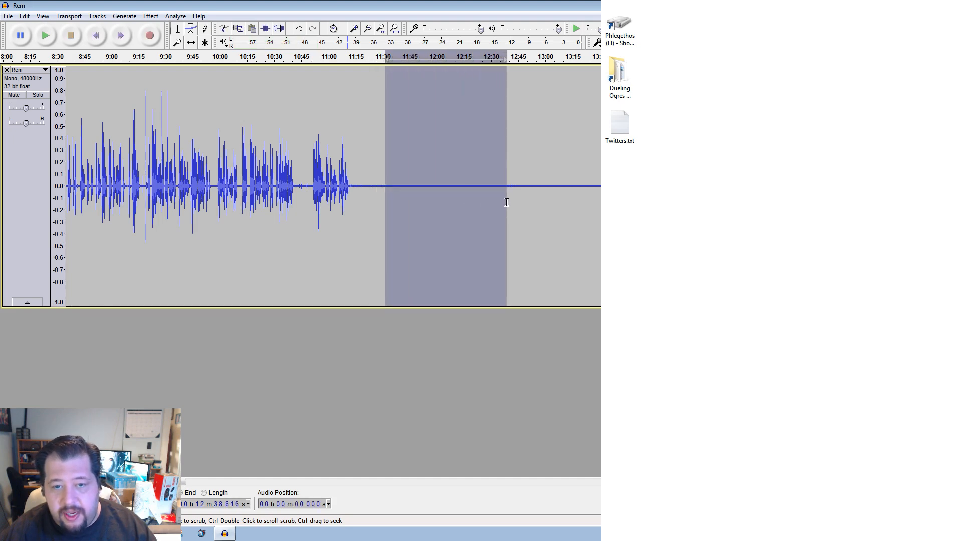
left_click(151, 16)
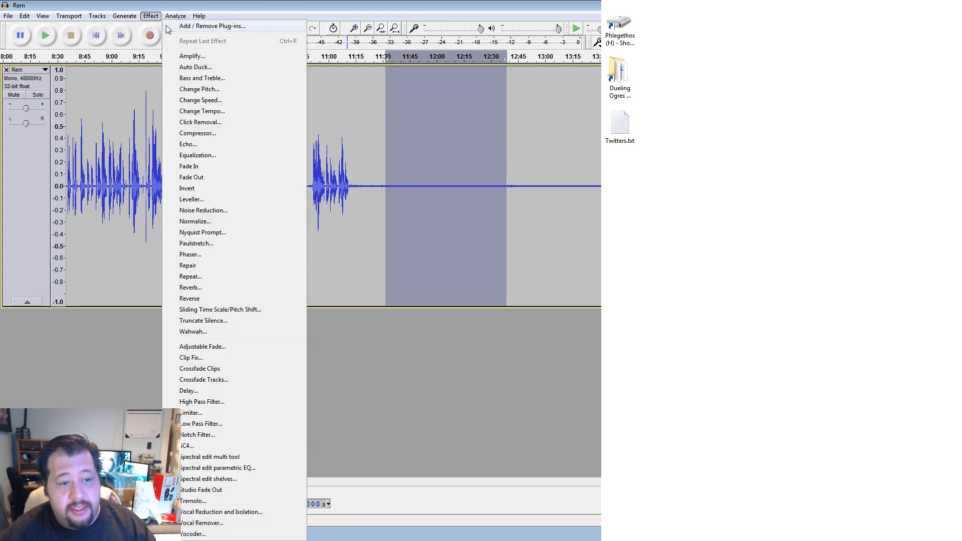
left_click(212, 214)
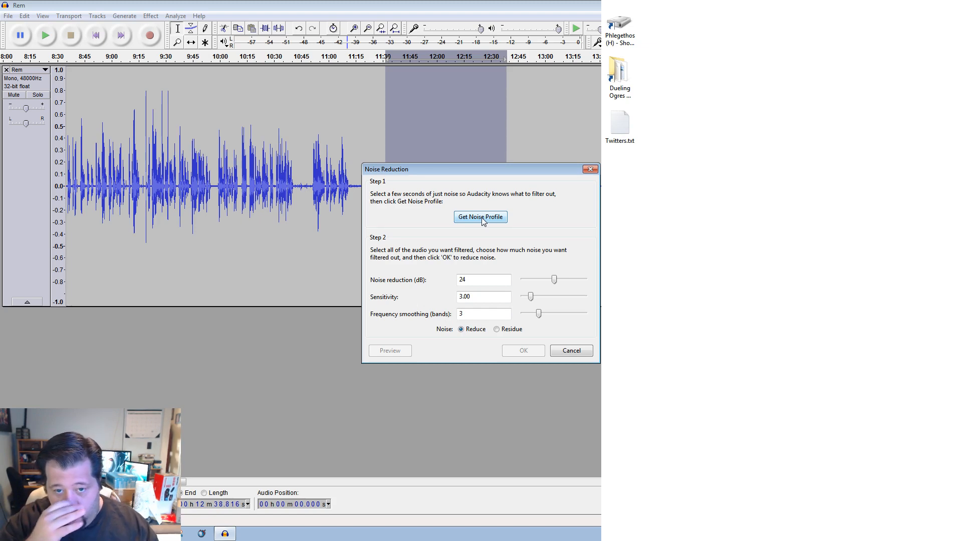
left_click(482, 218)
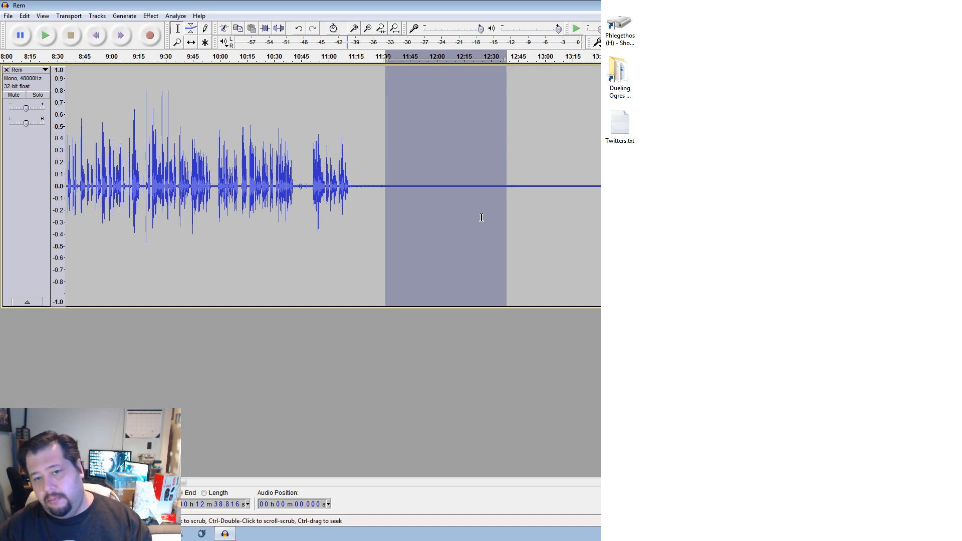
Apply Noise Reduction to the entire track with 24 dB reduction, sensitivity 3.00 and 3 frequency smoothing bands.
left_click(23, 208)
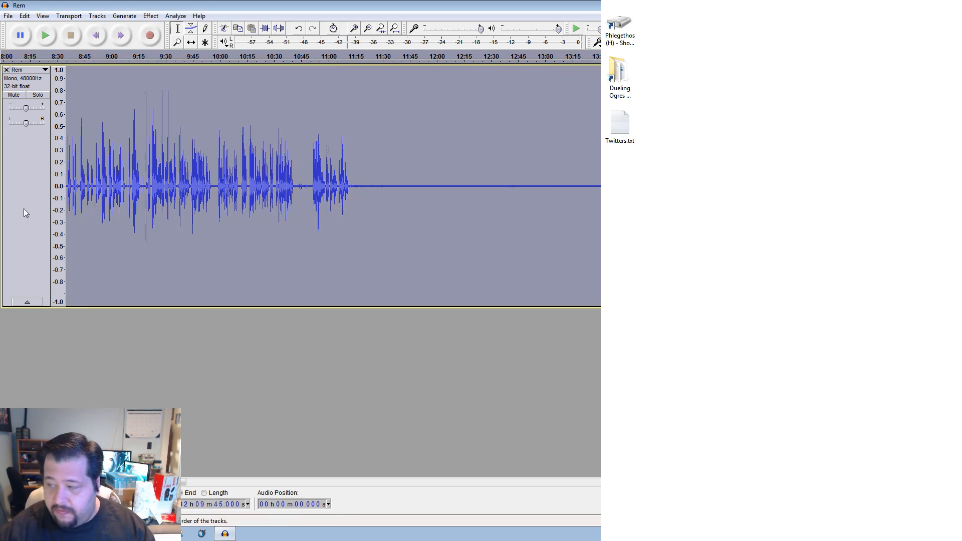
left_click(151, 16)
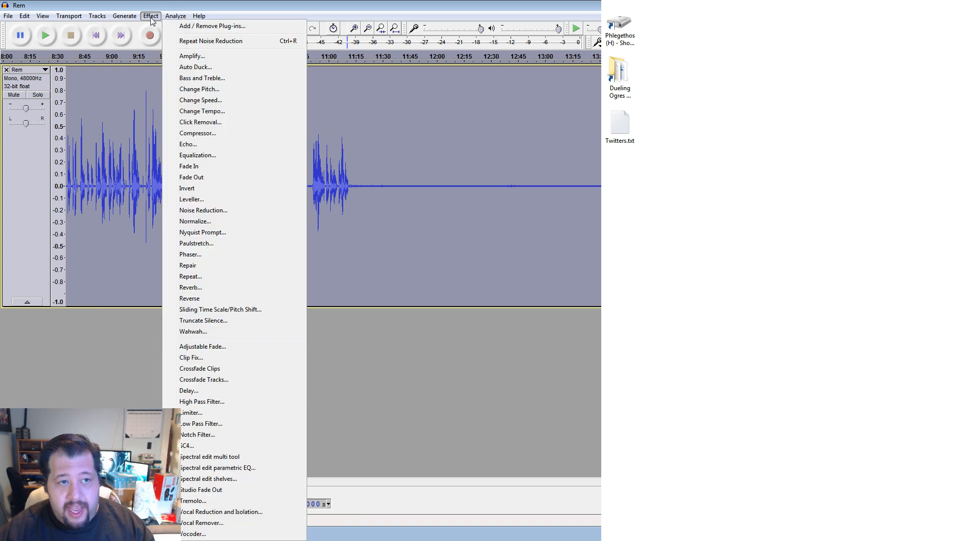
left_click(203, 211)
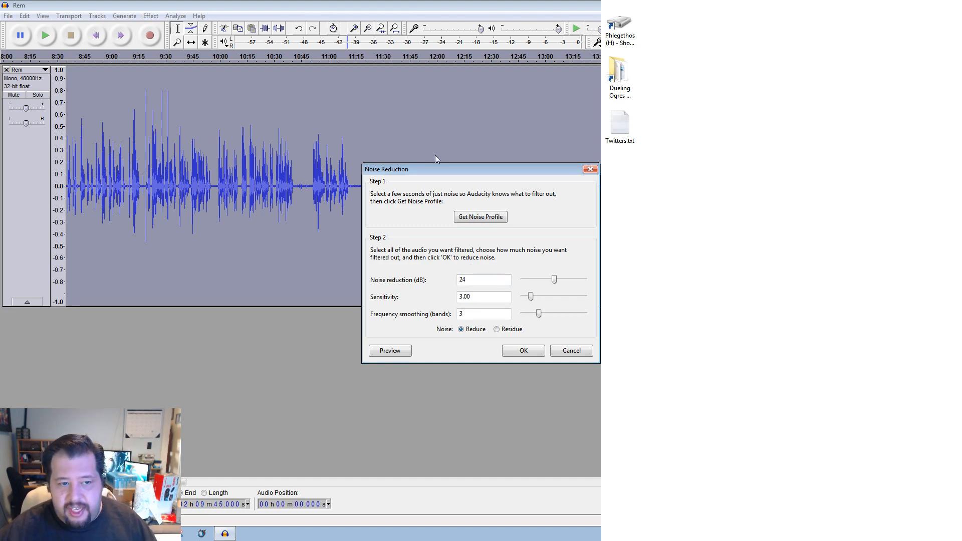
left_click(522, 351)
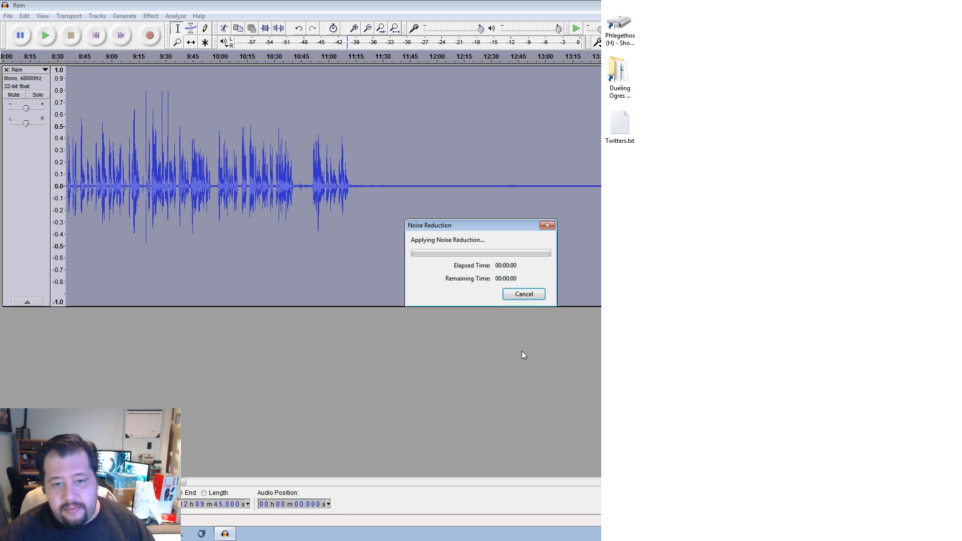